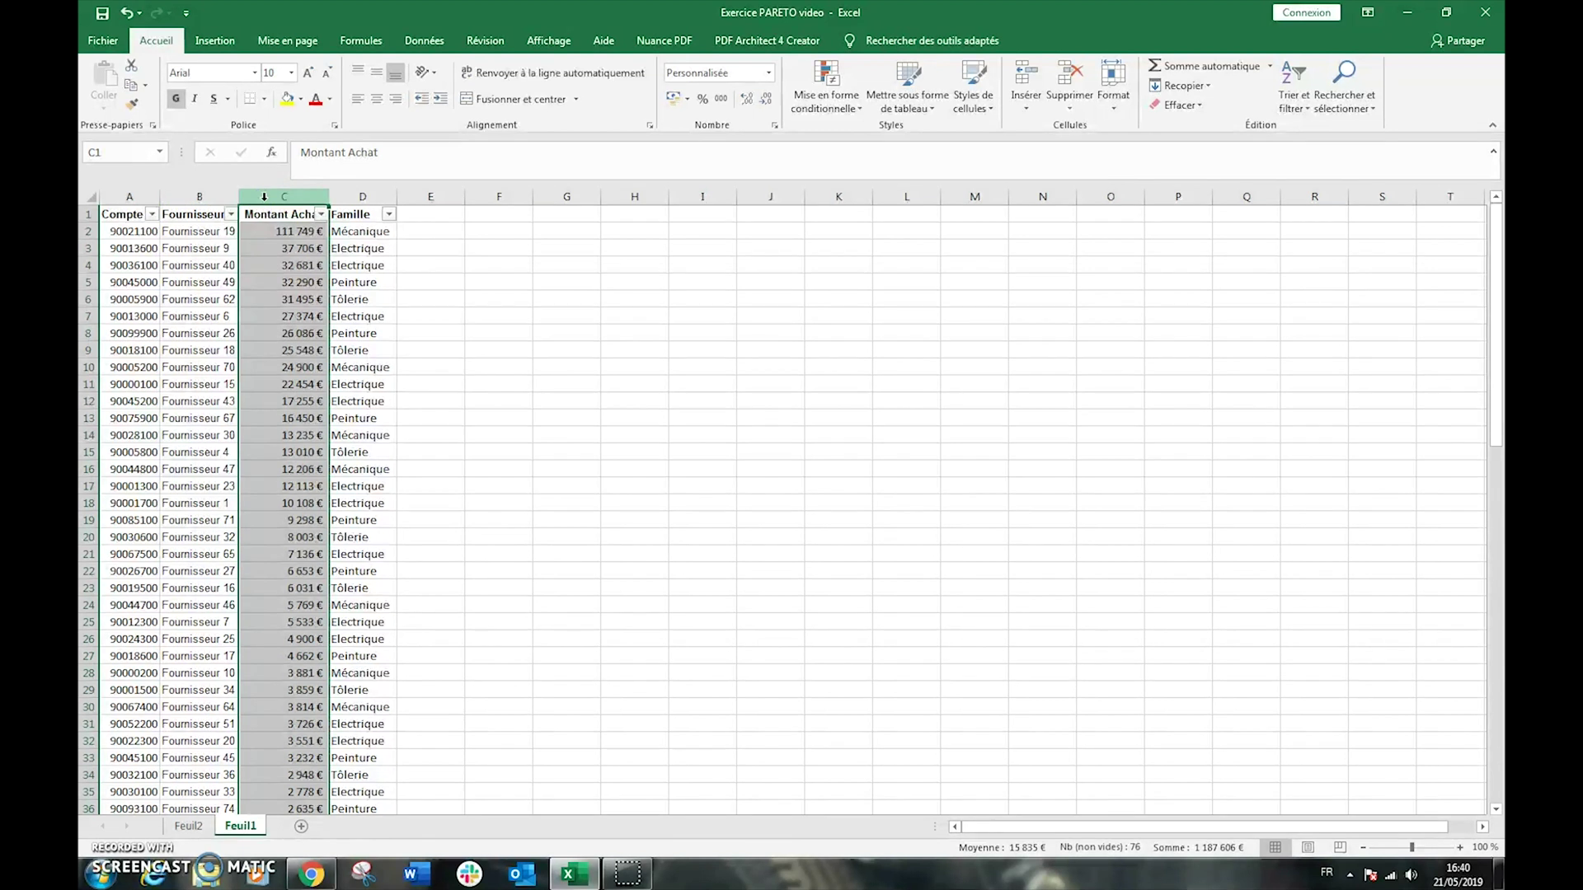
Review the Montant Achat and Famille columns and the SOMME formula in the TOTAL row at C77
left_click(355, 193)
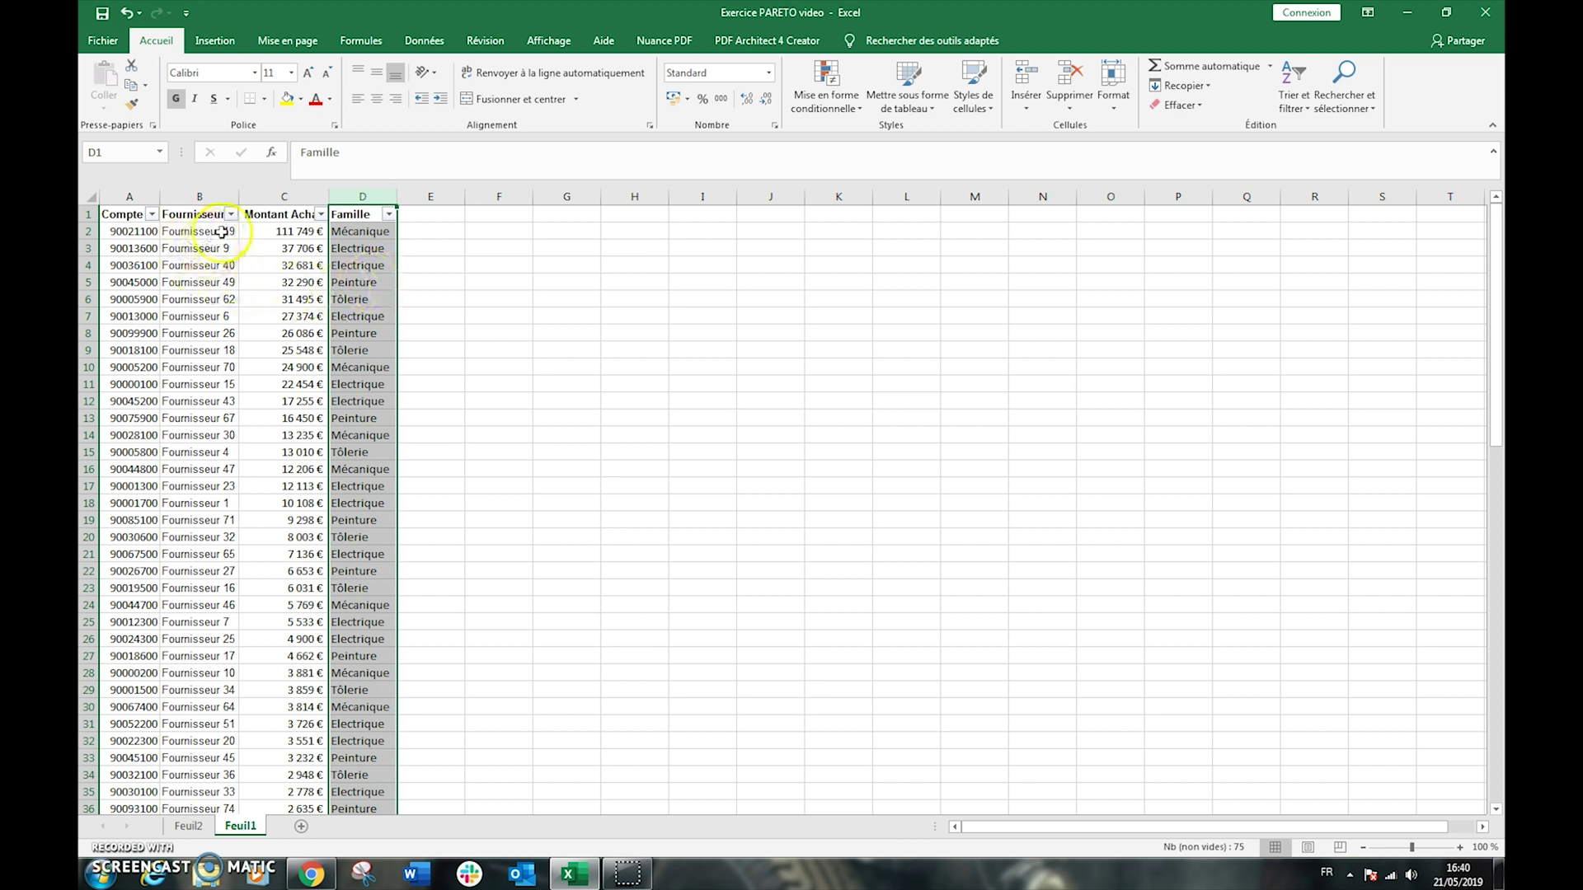
left_click(282, 235)
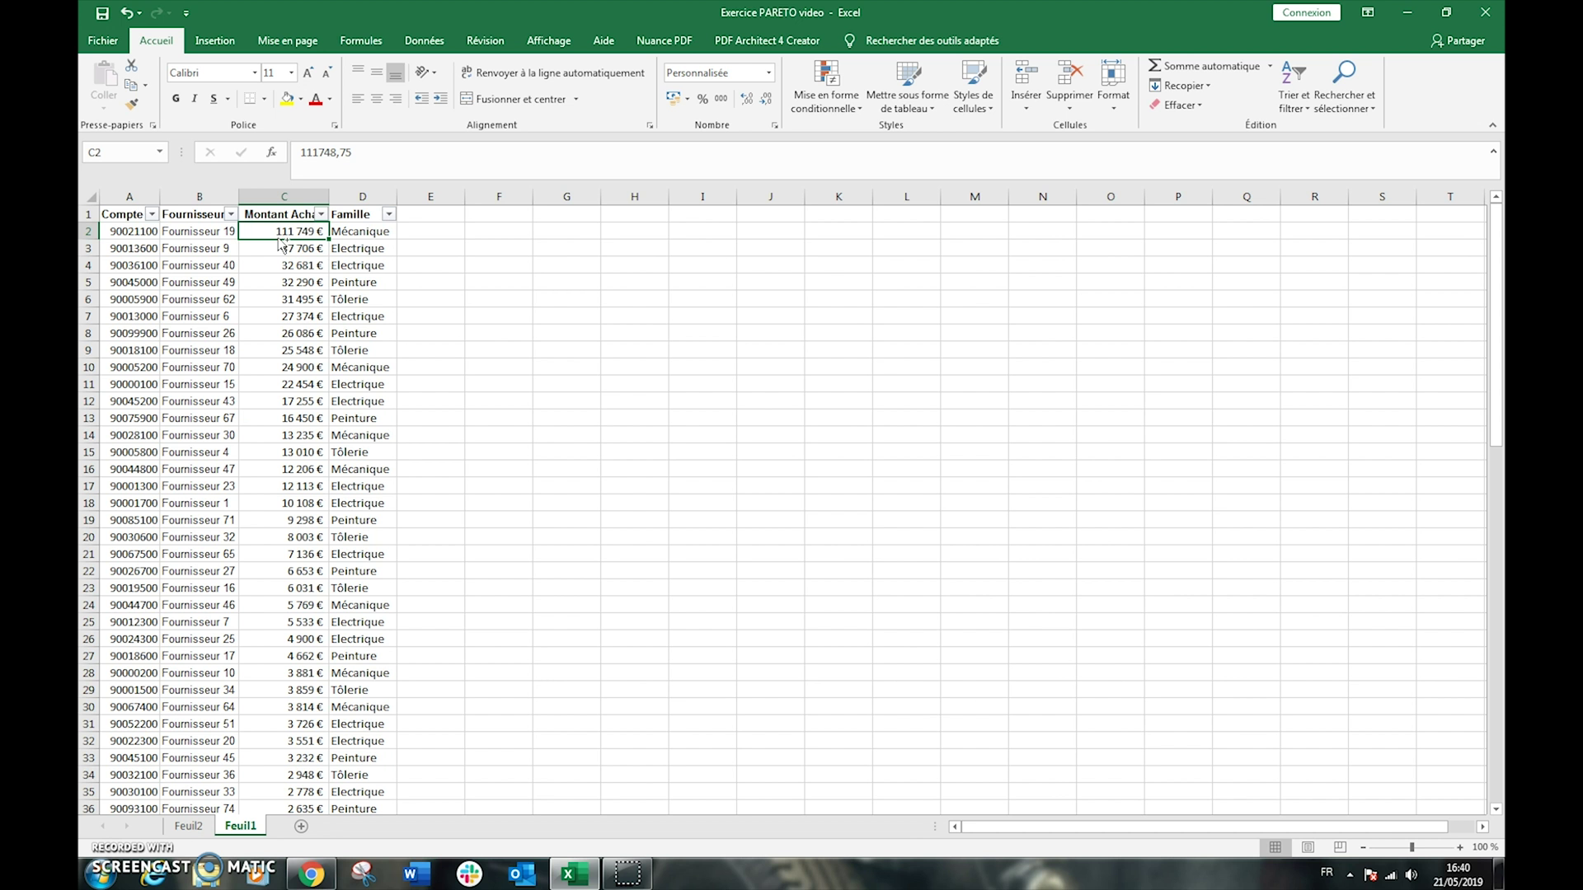
key("ctrl+Down")
key("ctrl+Down")
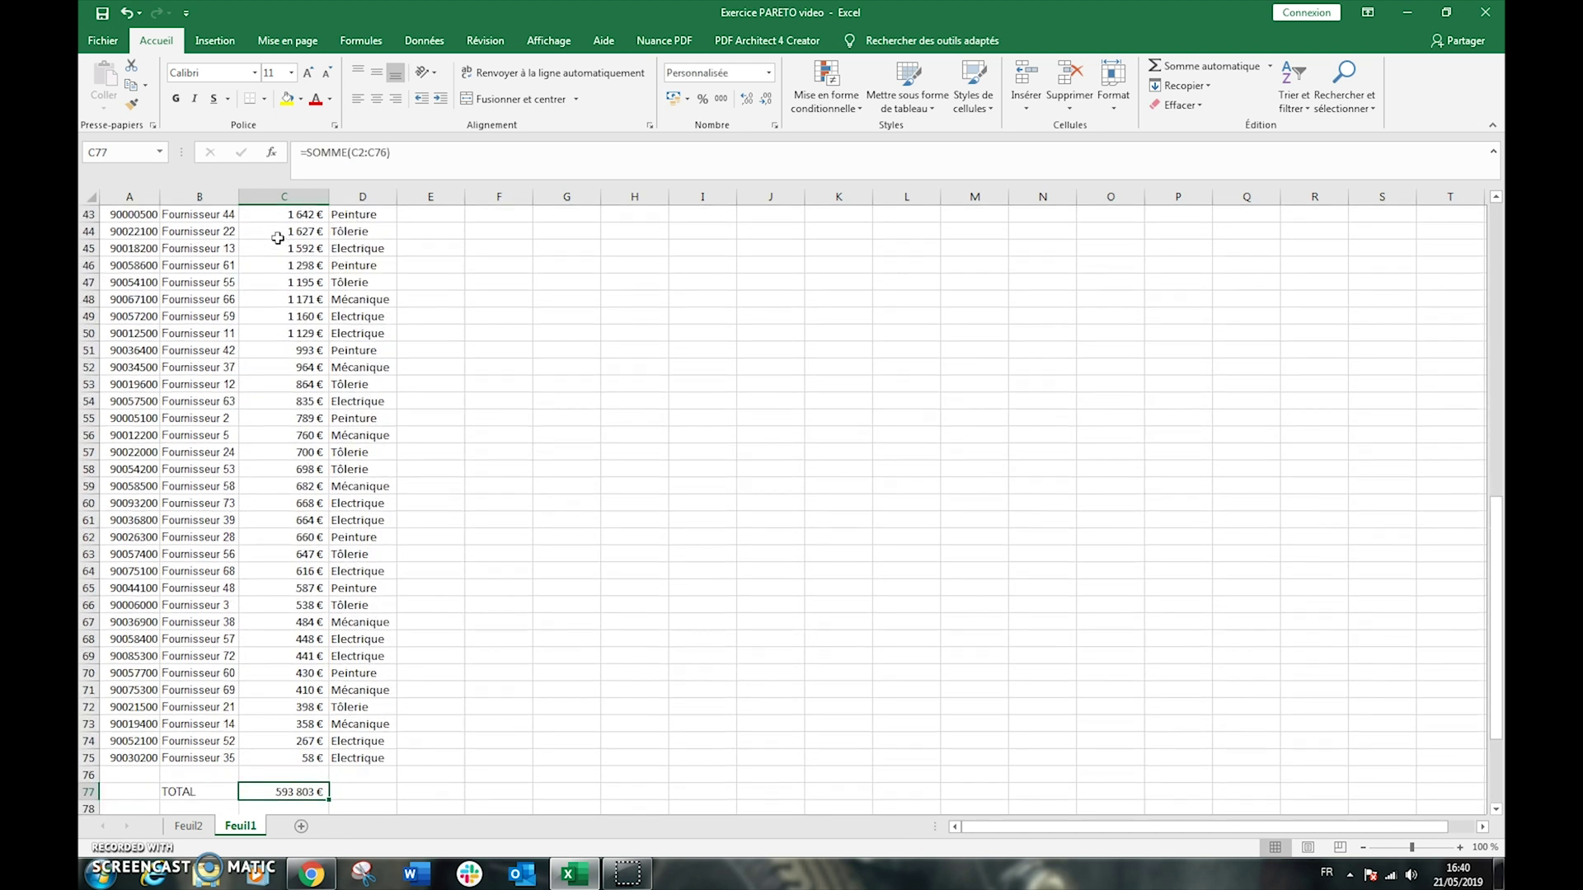
left_click(360, 152)
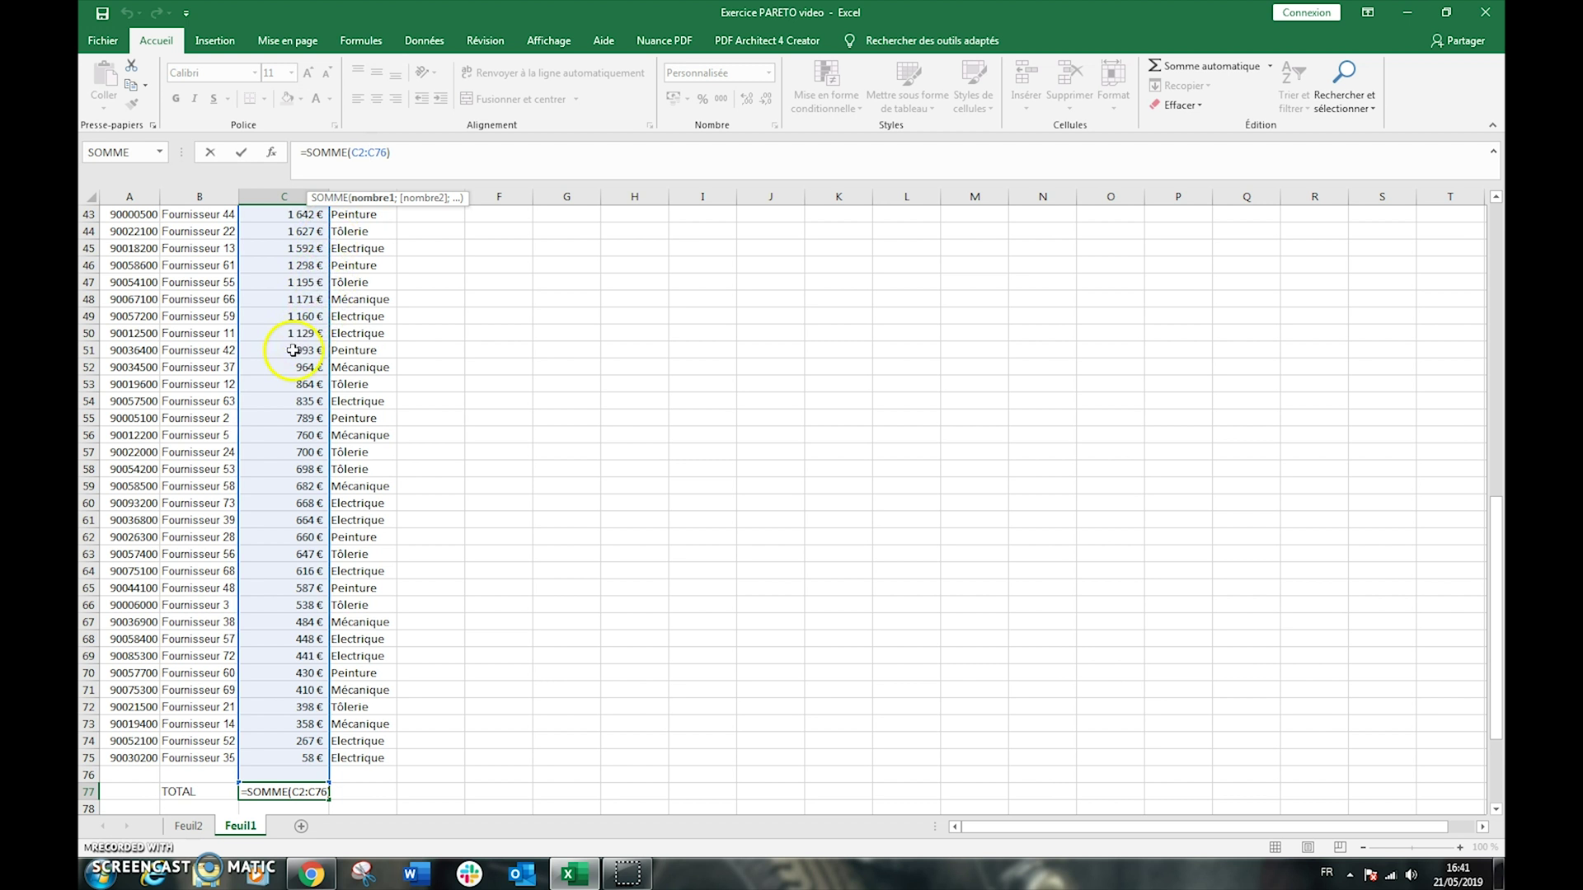
key("Tab")
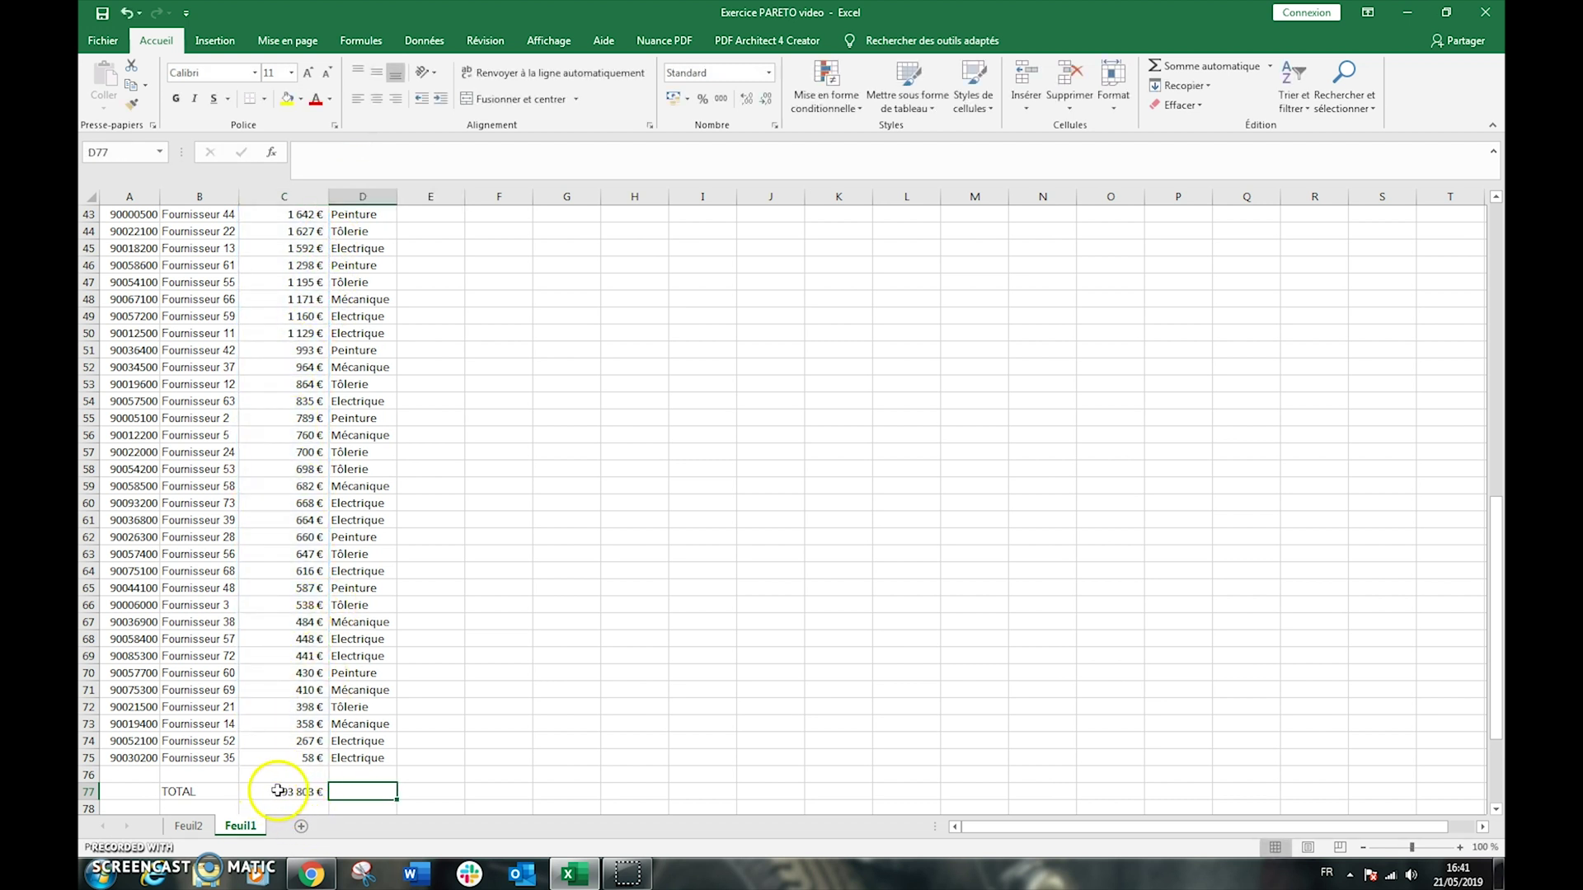
Look through the family values available in the Famille column's filter without applying any filter
left_click(369, 758)
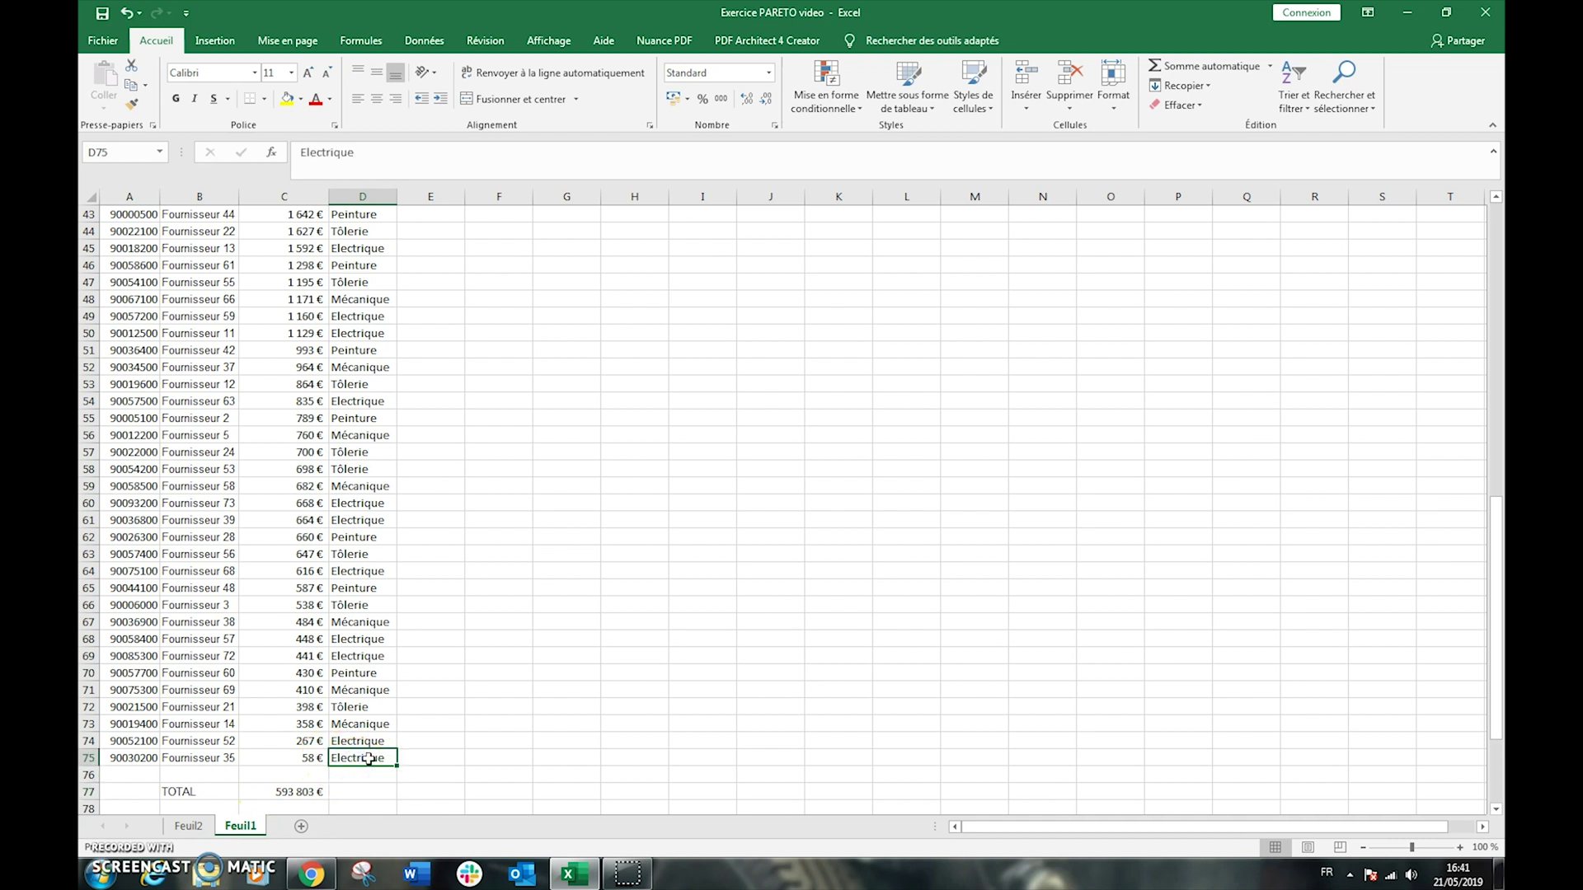
key("ctrl+Up")
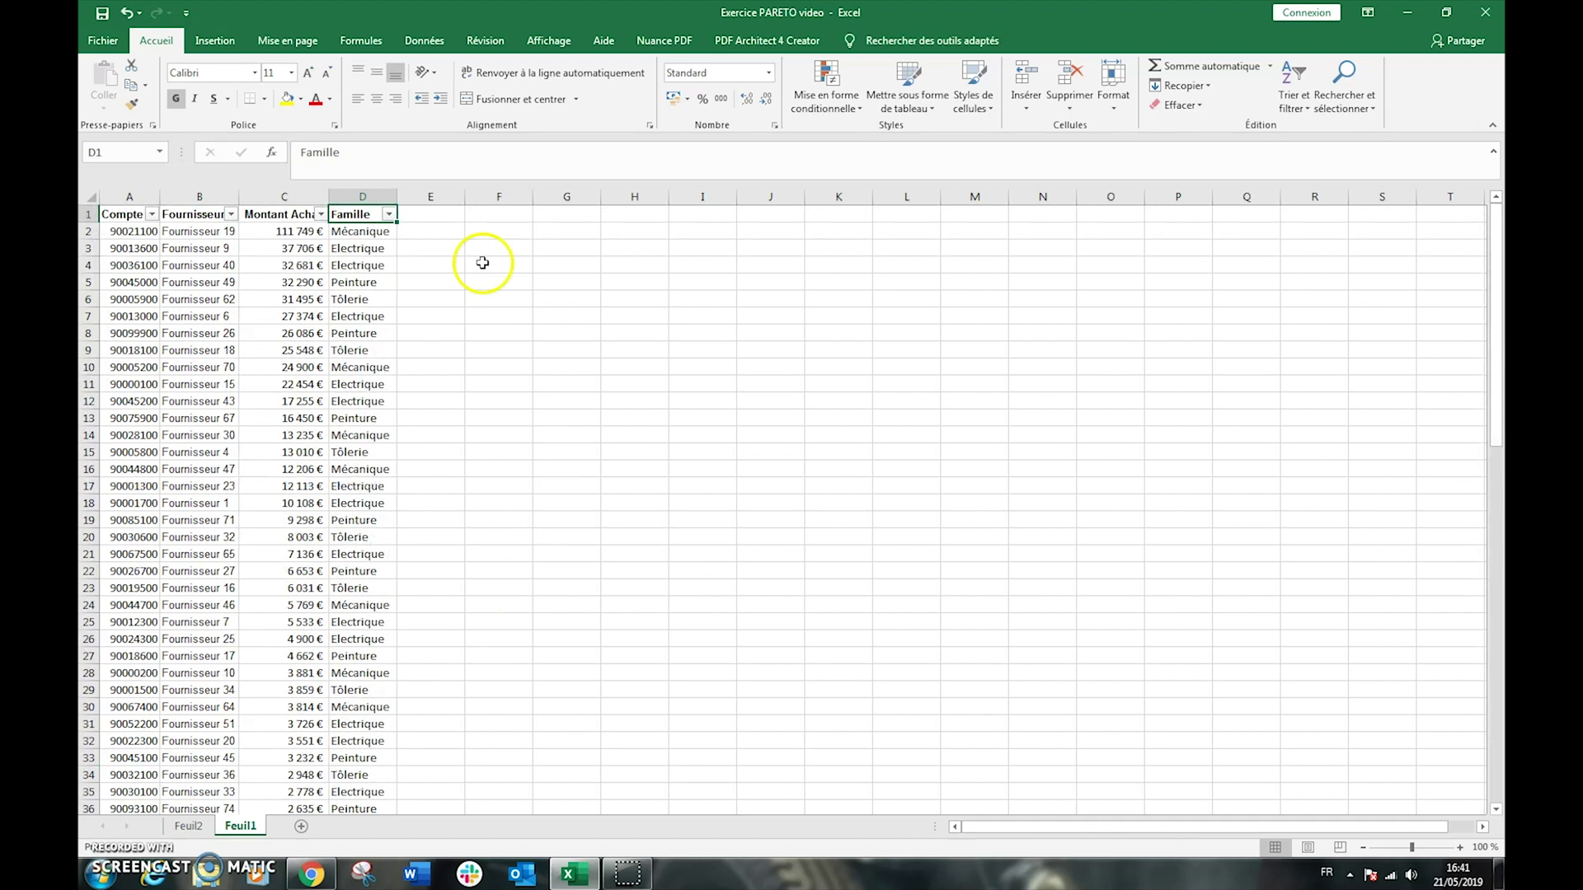
left_click(387, 213)
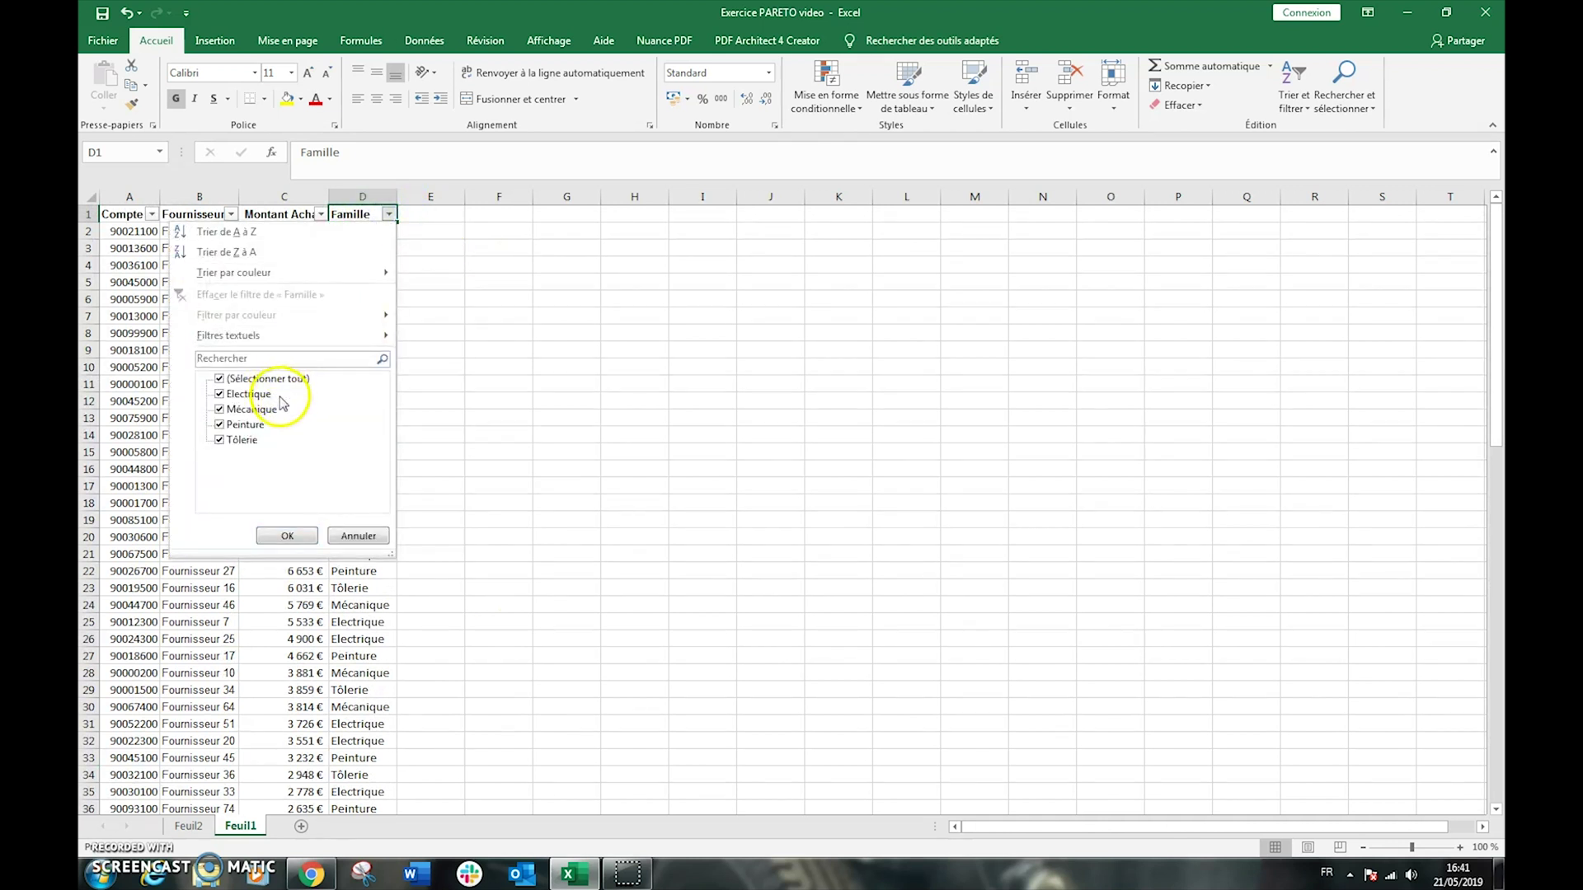
left_click(355, 537)
Add the header "%" in cell E1 beside the Famille column
left_click(433, 212)
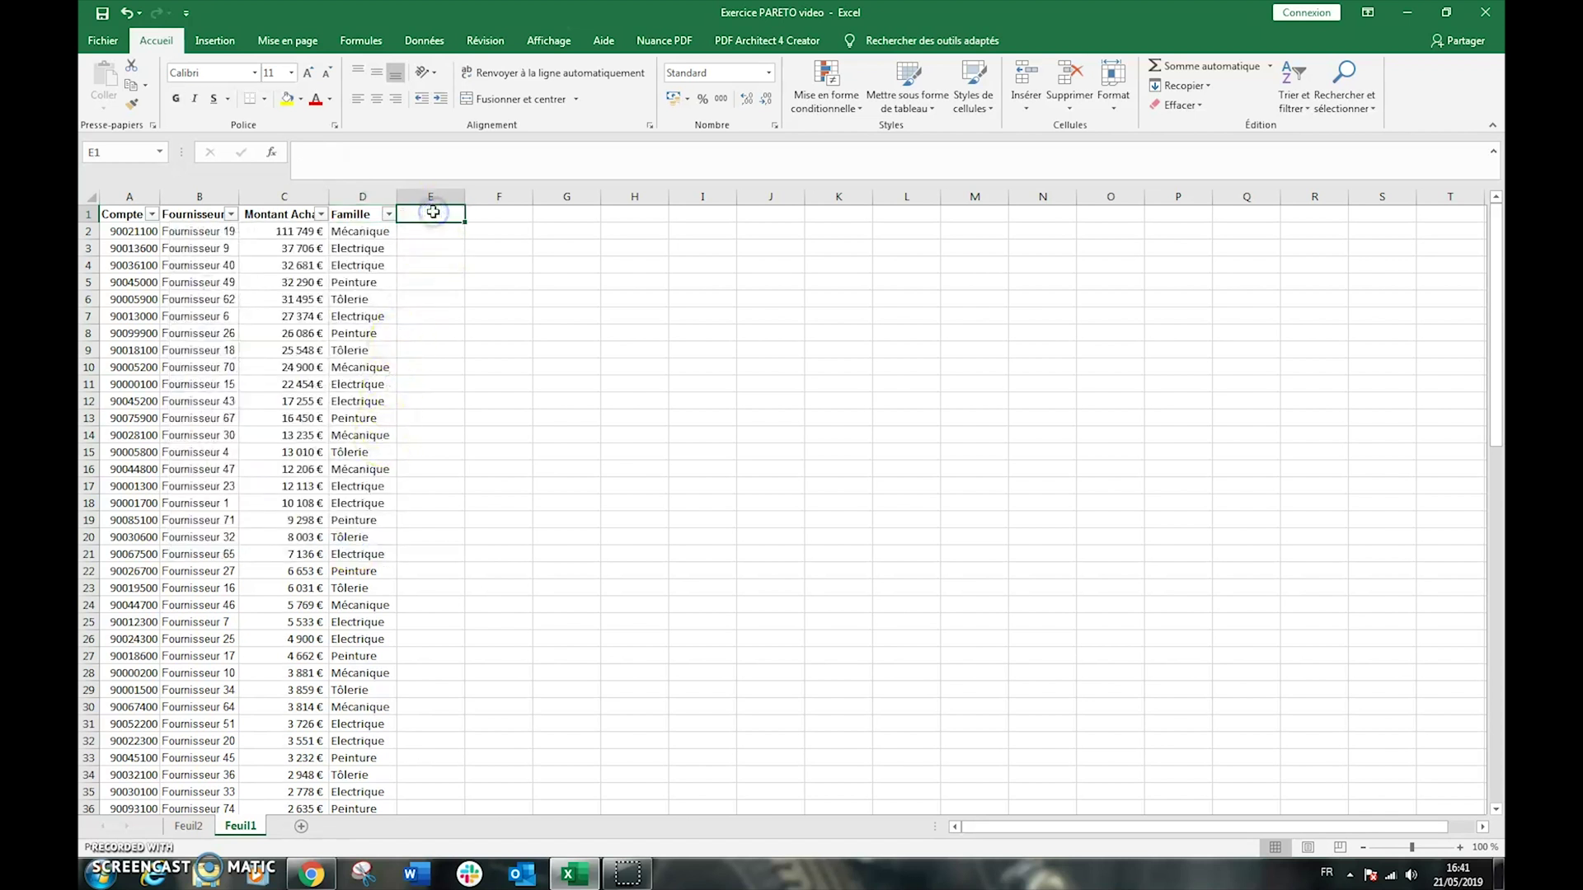
type("%")
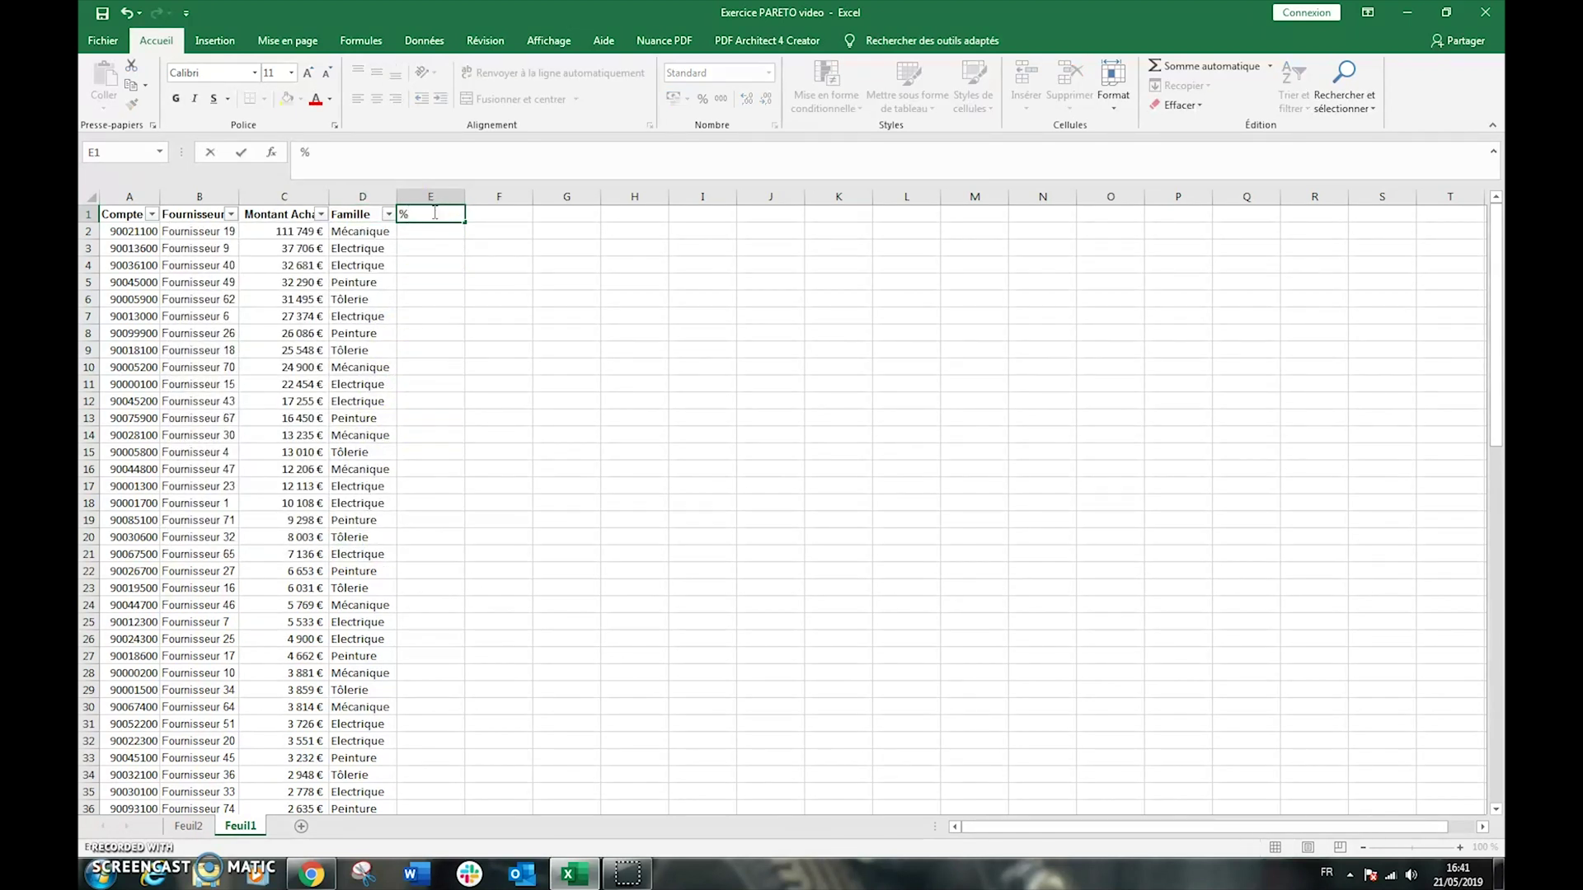
key("Return")
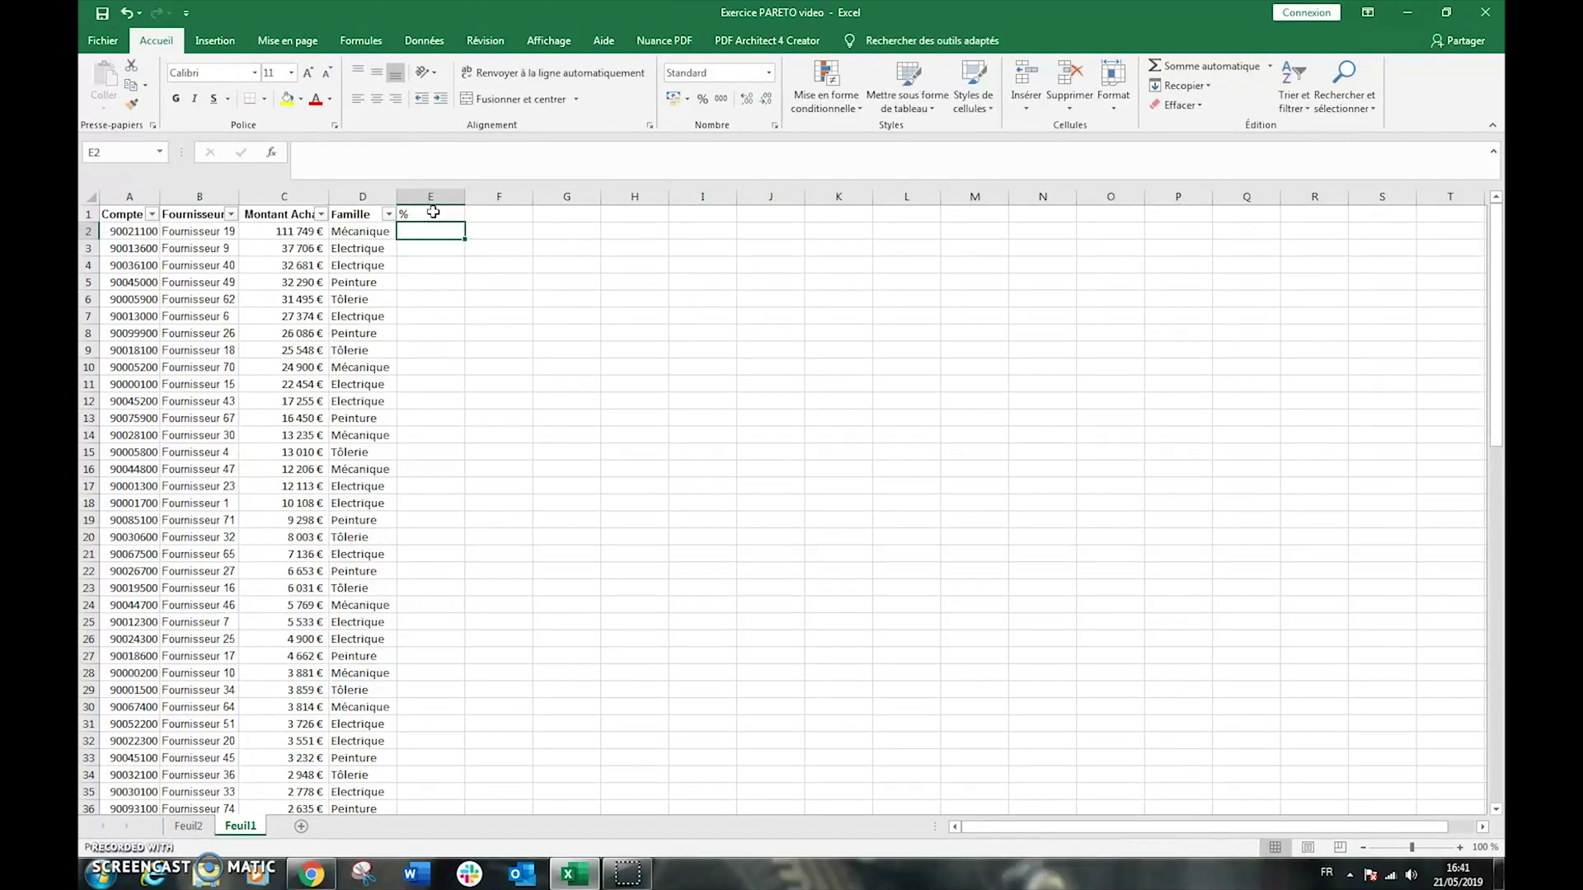
Calculate the first supplier's share in E2 with =C2/C77 and format it as a percentage with one decimal
type("=")
key("Left")
key("Left")
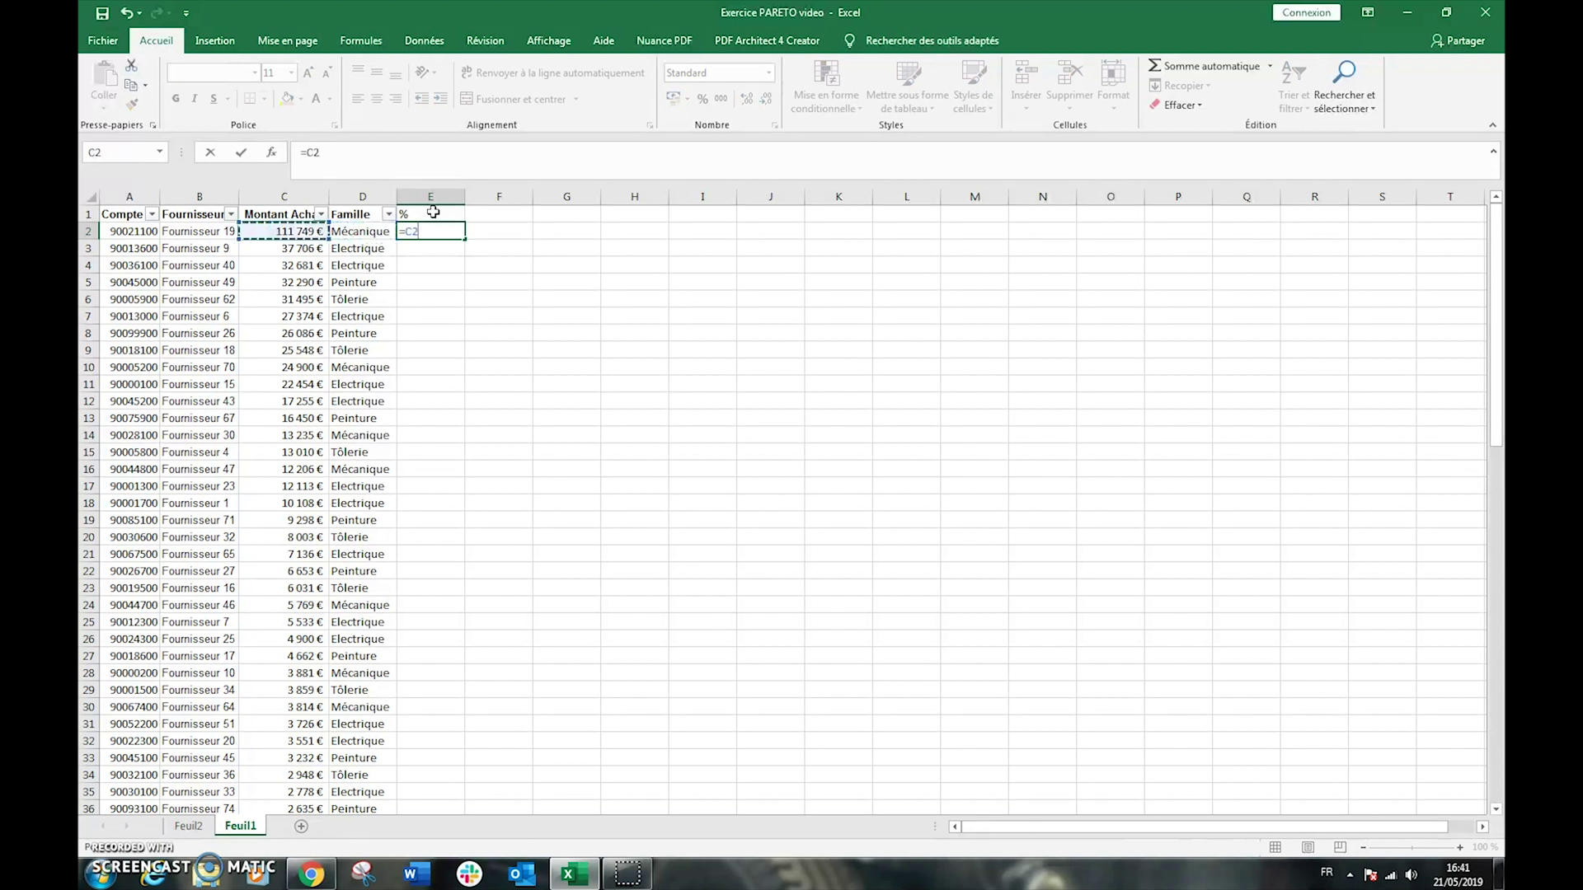
type("/")
scroll(284, 330, "down", 16)
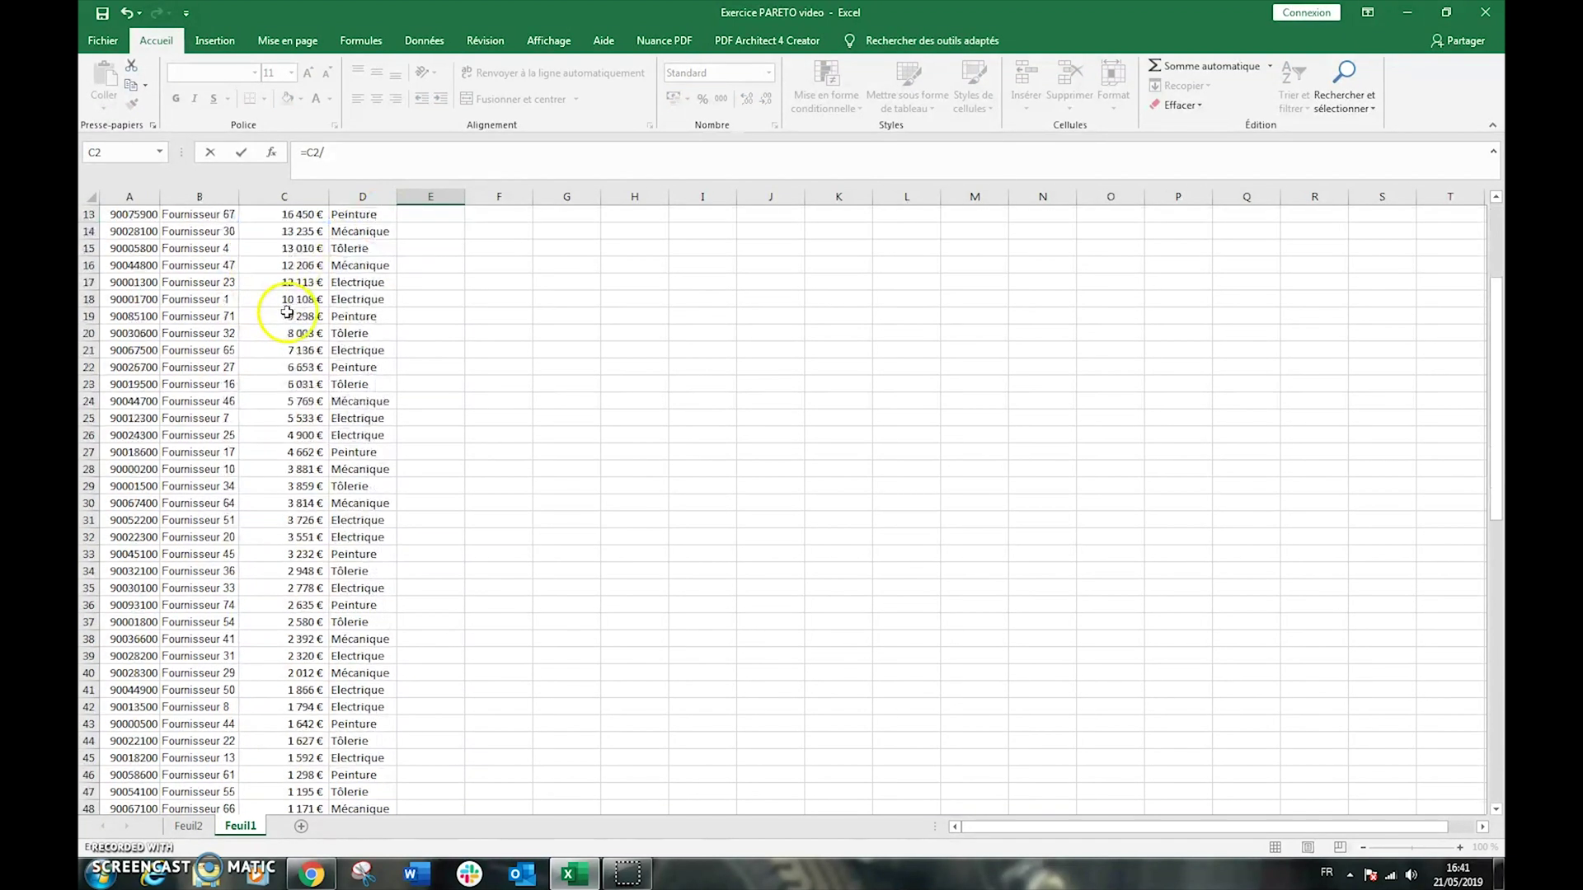
scroll(299, 396, "down", 6)
left_click(293, 384)
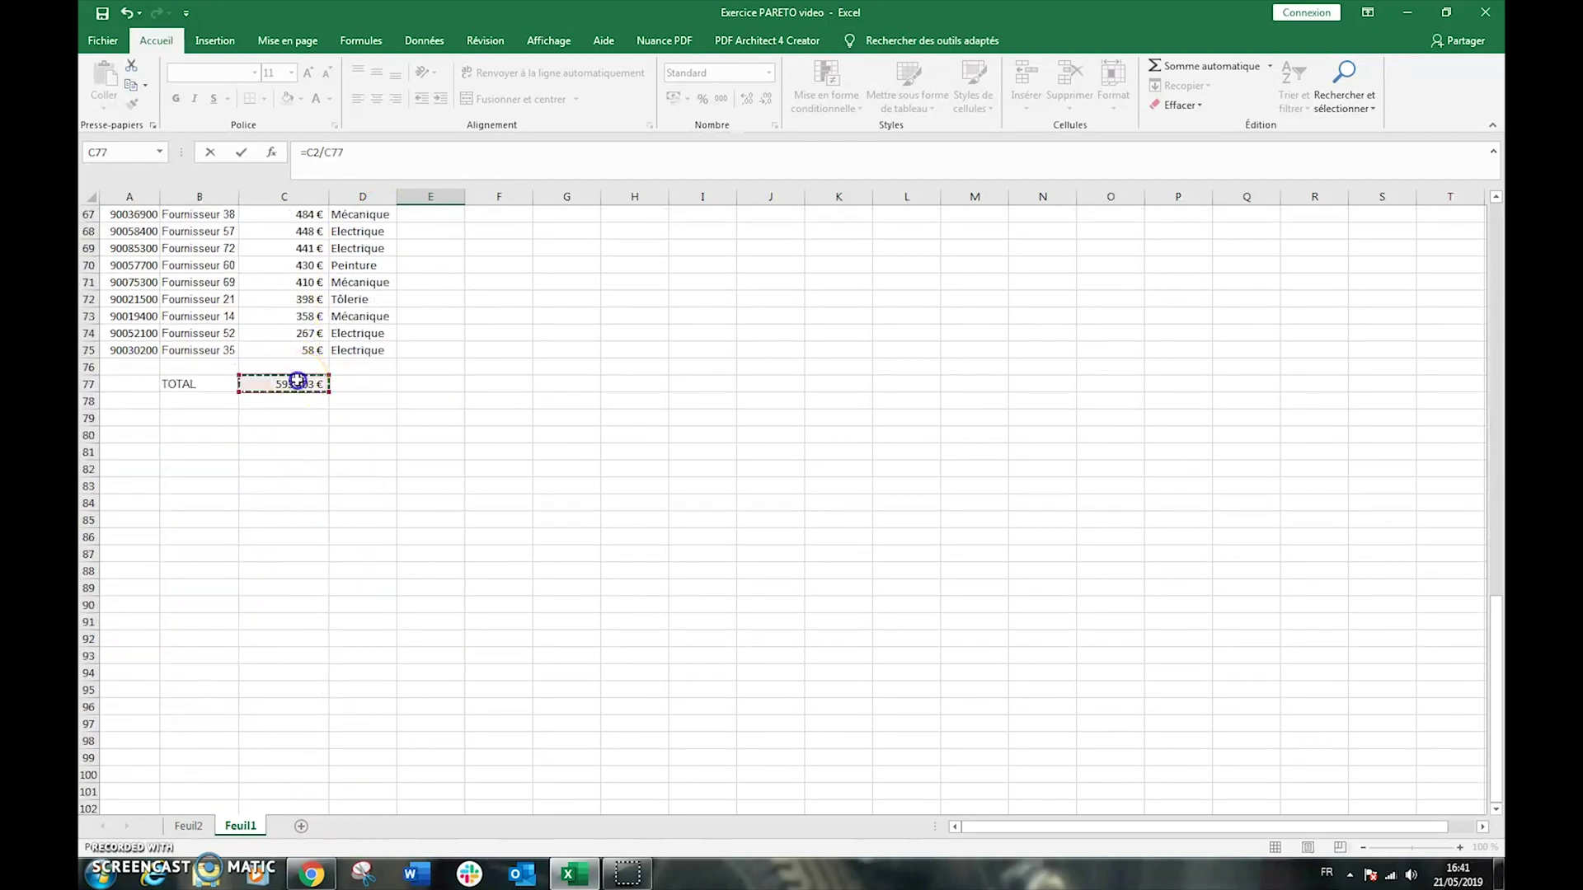
key("ctrl+Return")
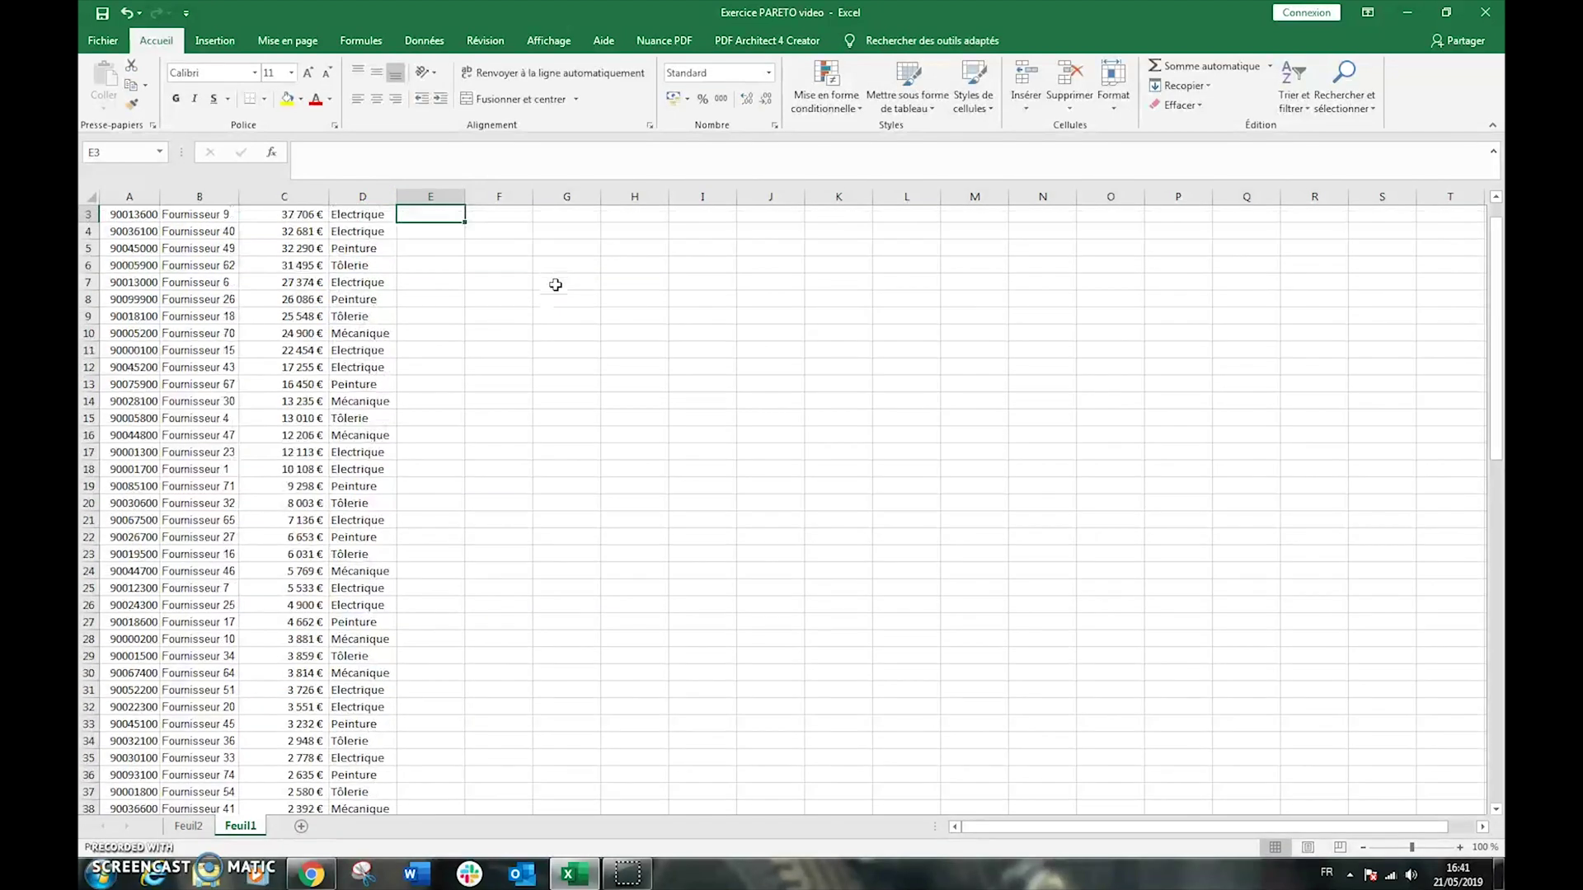
scroll(556, 285, "up", 1)
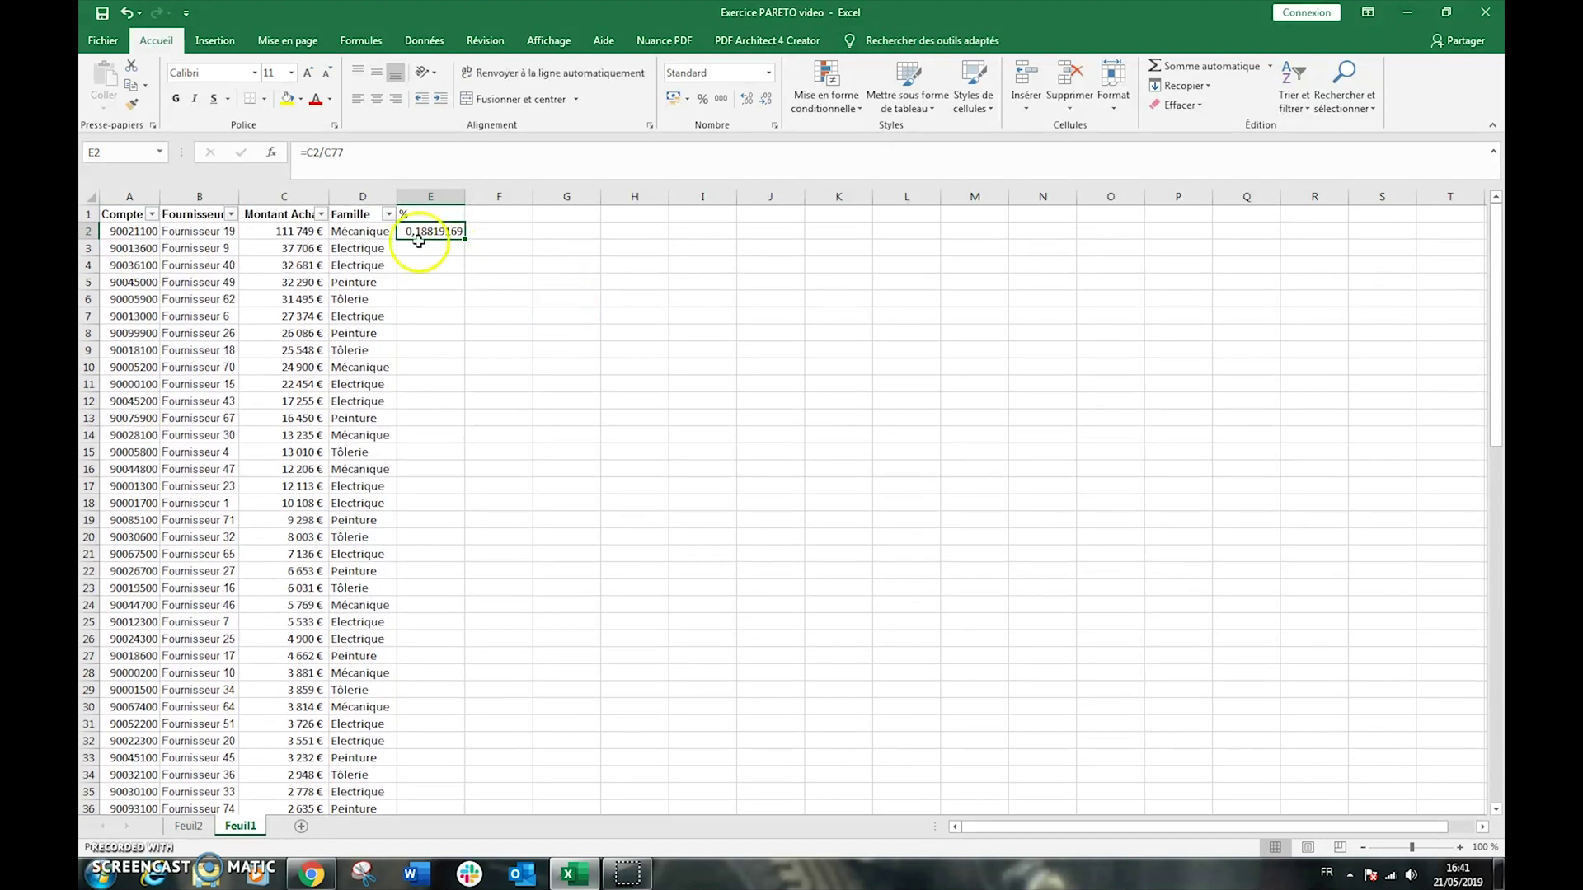
left_click(700, 103)
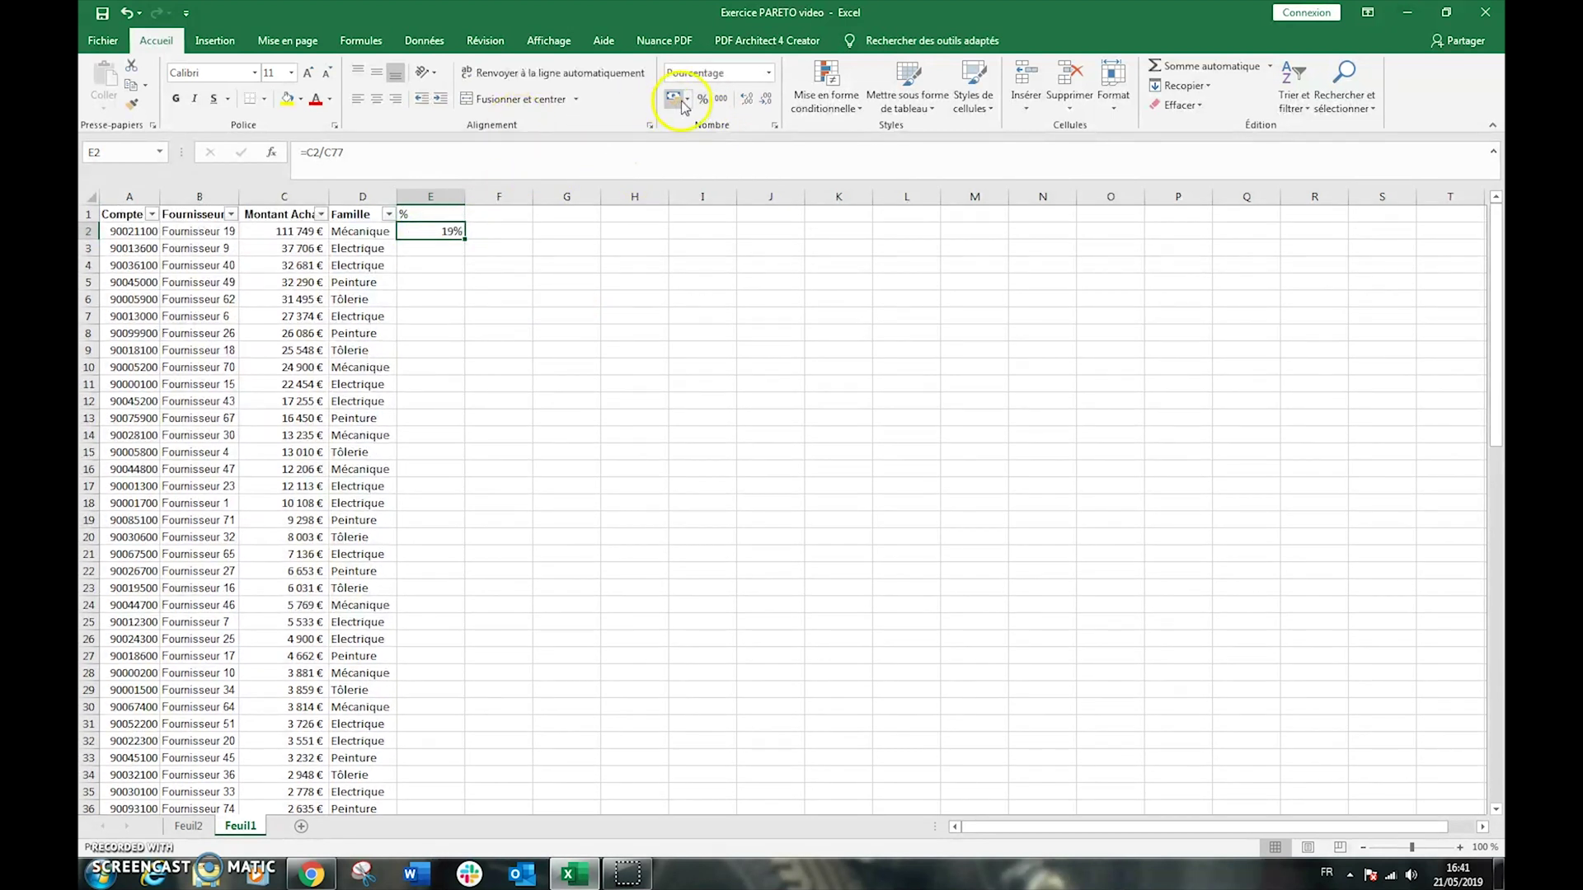
left_click(746, 100)
Try to fill the share formula from E2 down to E4, and check which cells the formula in E3 references
left_click_drag(465, 240, 465, 273)
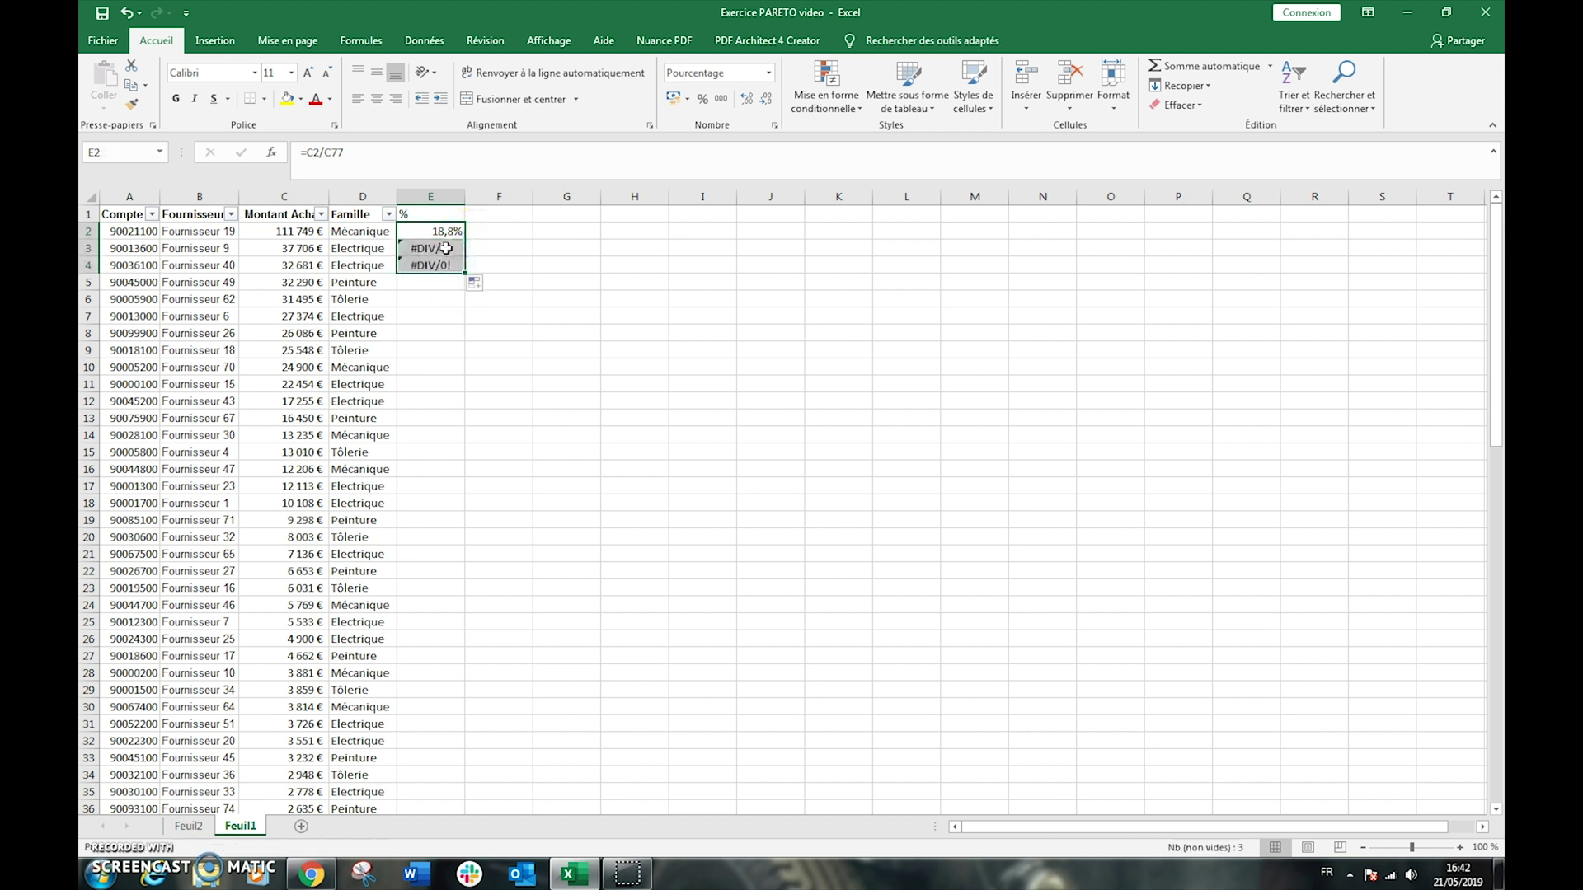
left_click(455, 252)
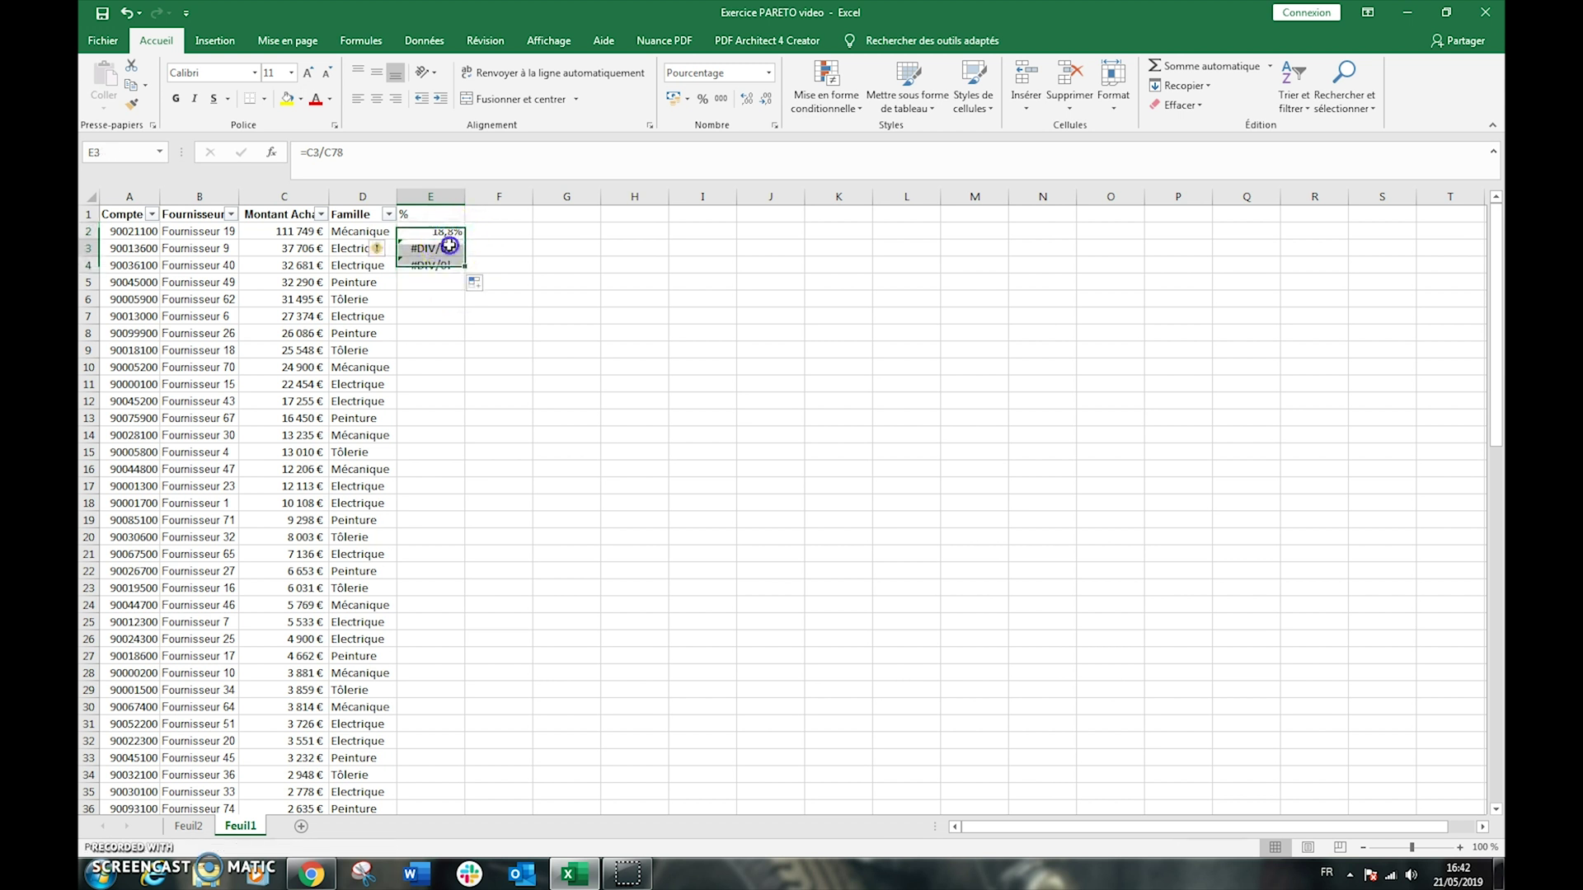
left_click(355, 173)
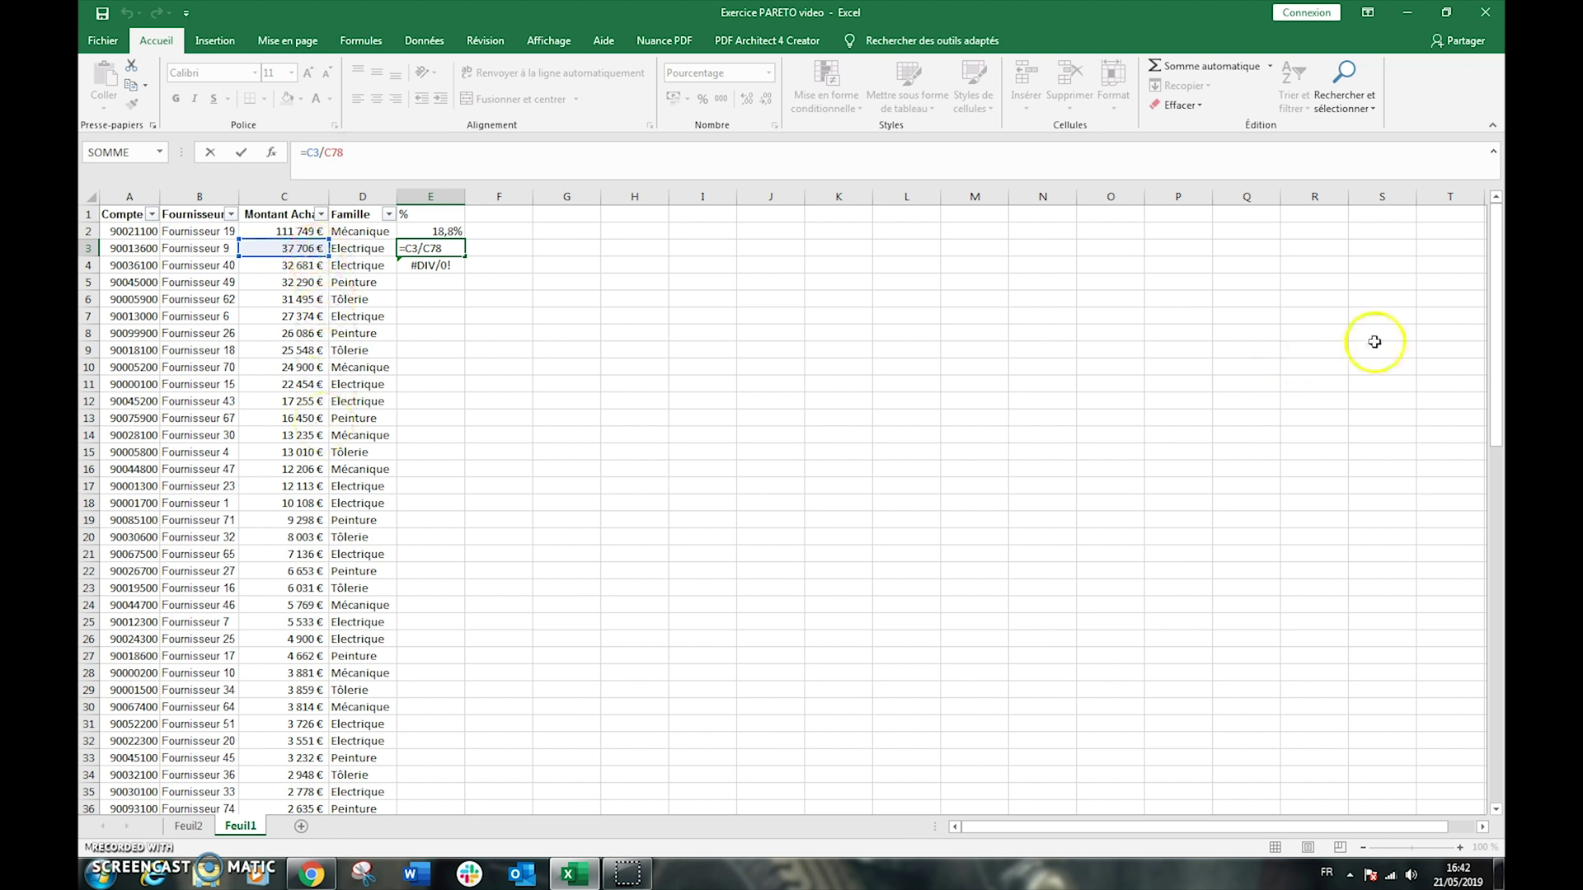
left_click_drag(1497, 338, 1498, 695)
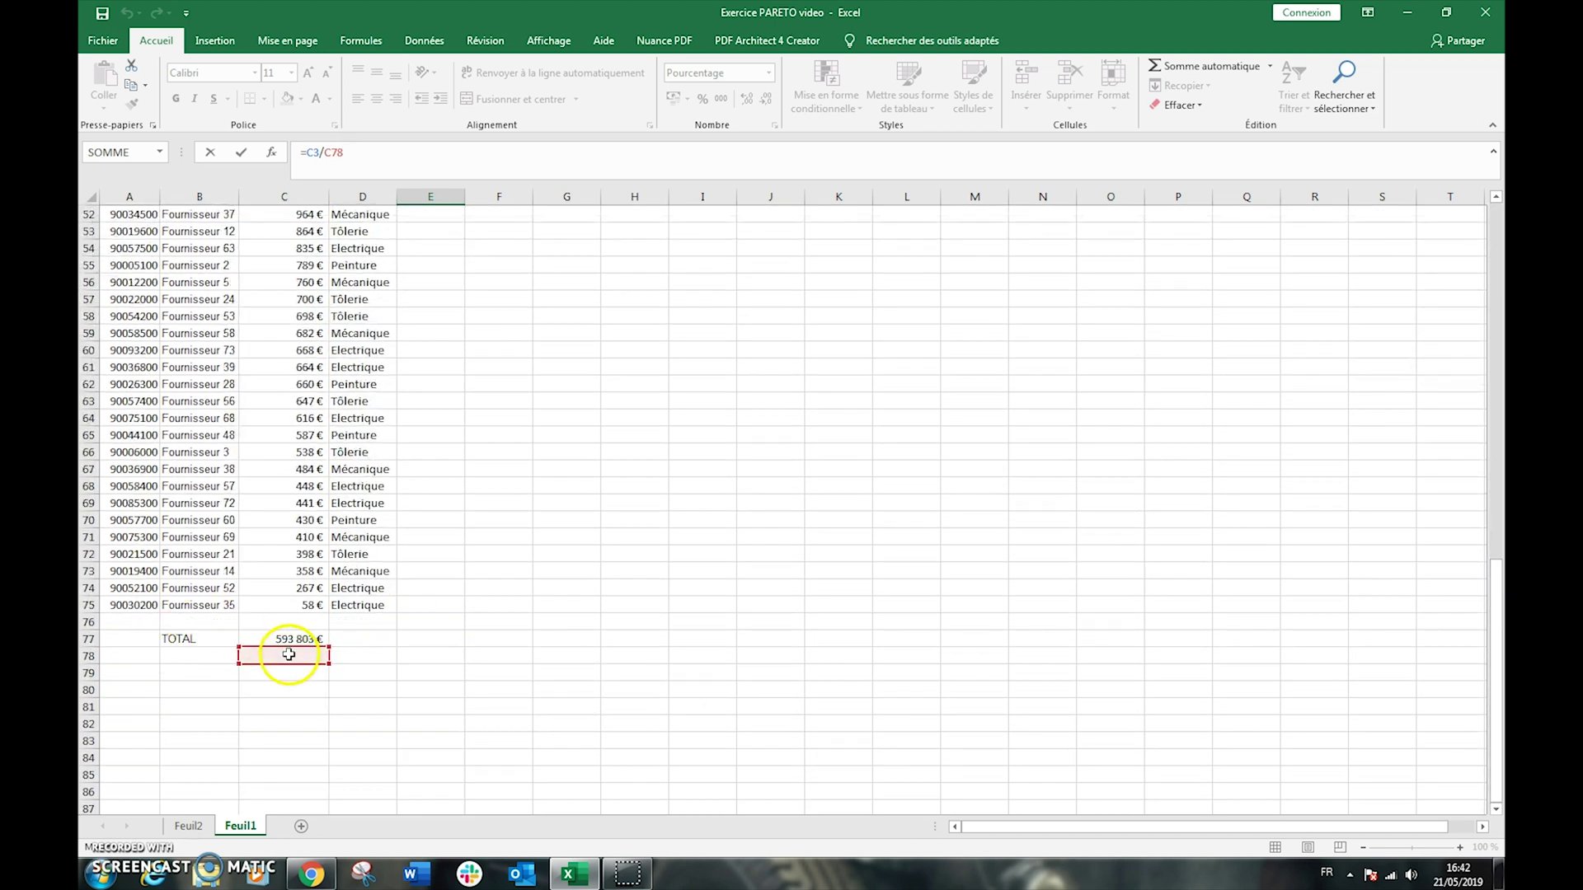
left_click_drag(1497, 684, 1497, 328)
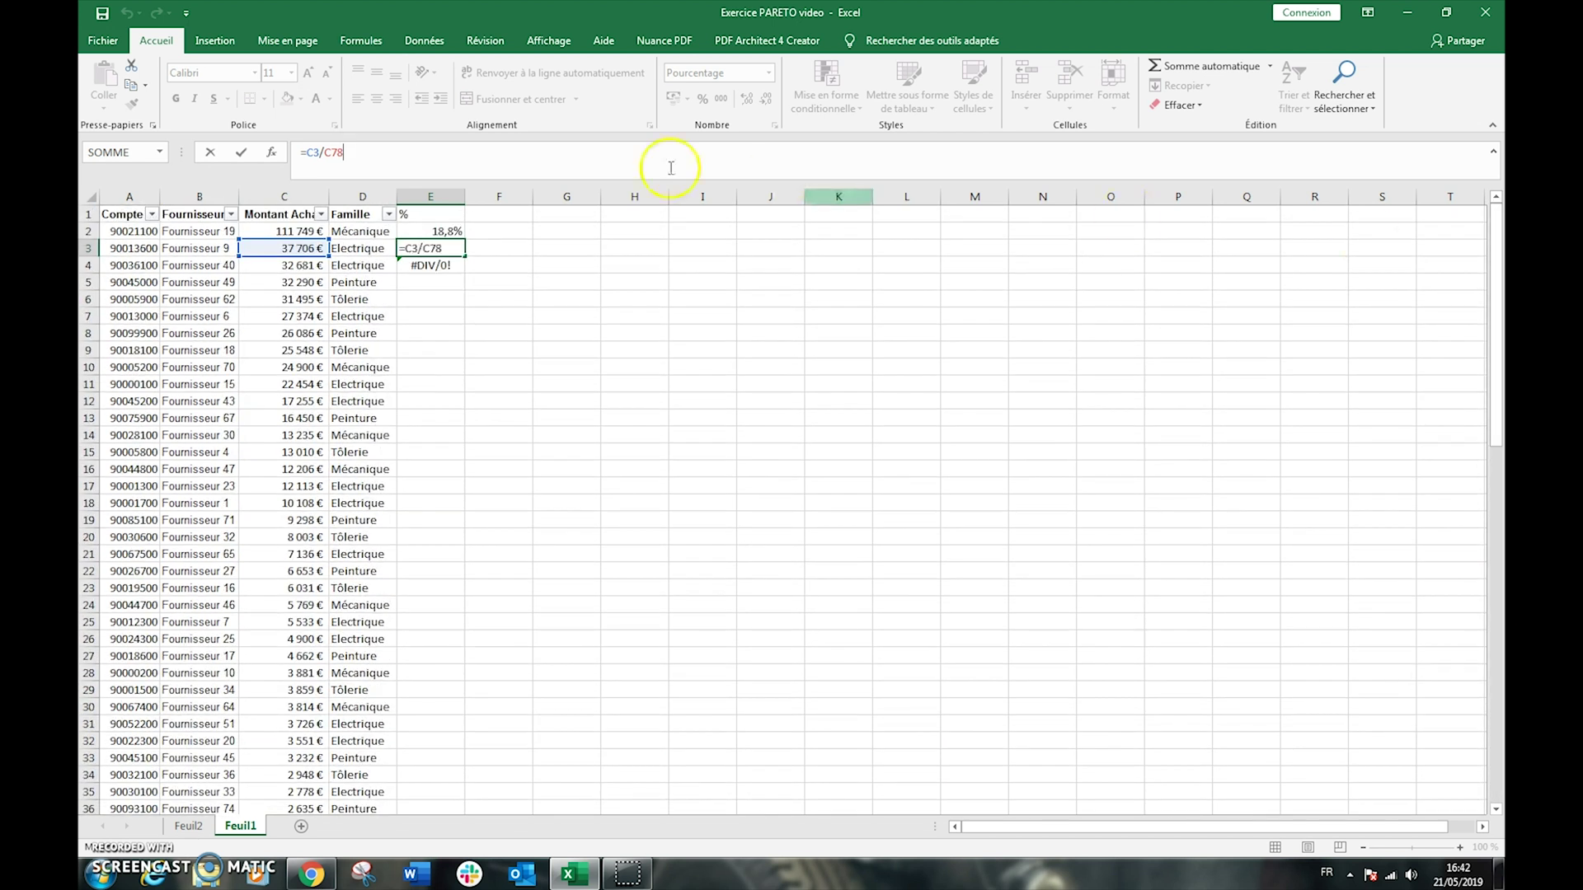
Make the total reference absolute in the E2 formula so that it reads =C2/$C$77
left_click(432, 229)
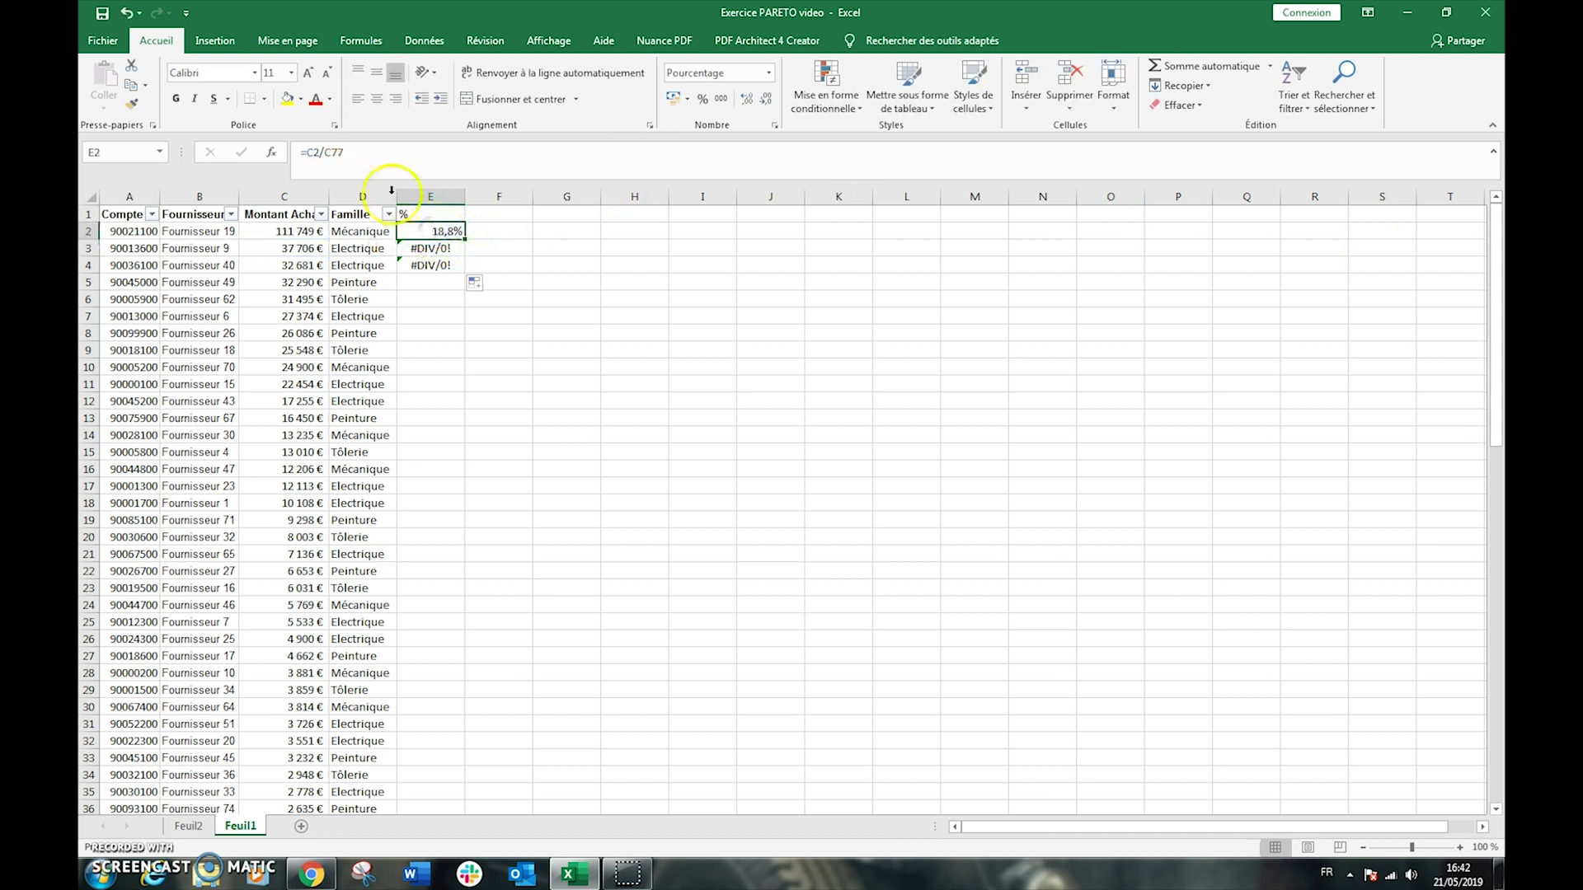
left_click(324, 152)
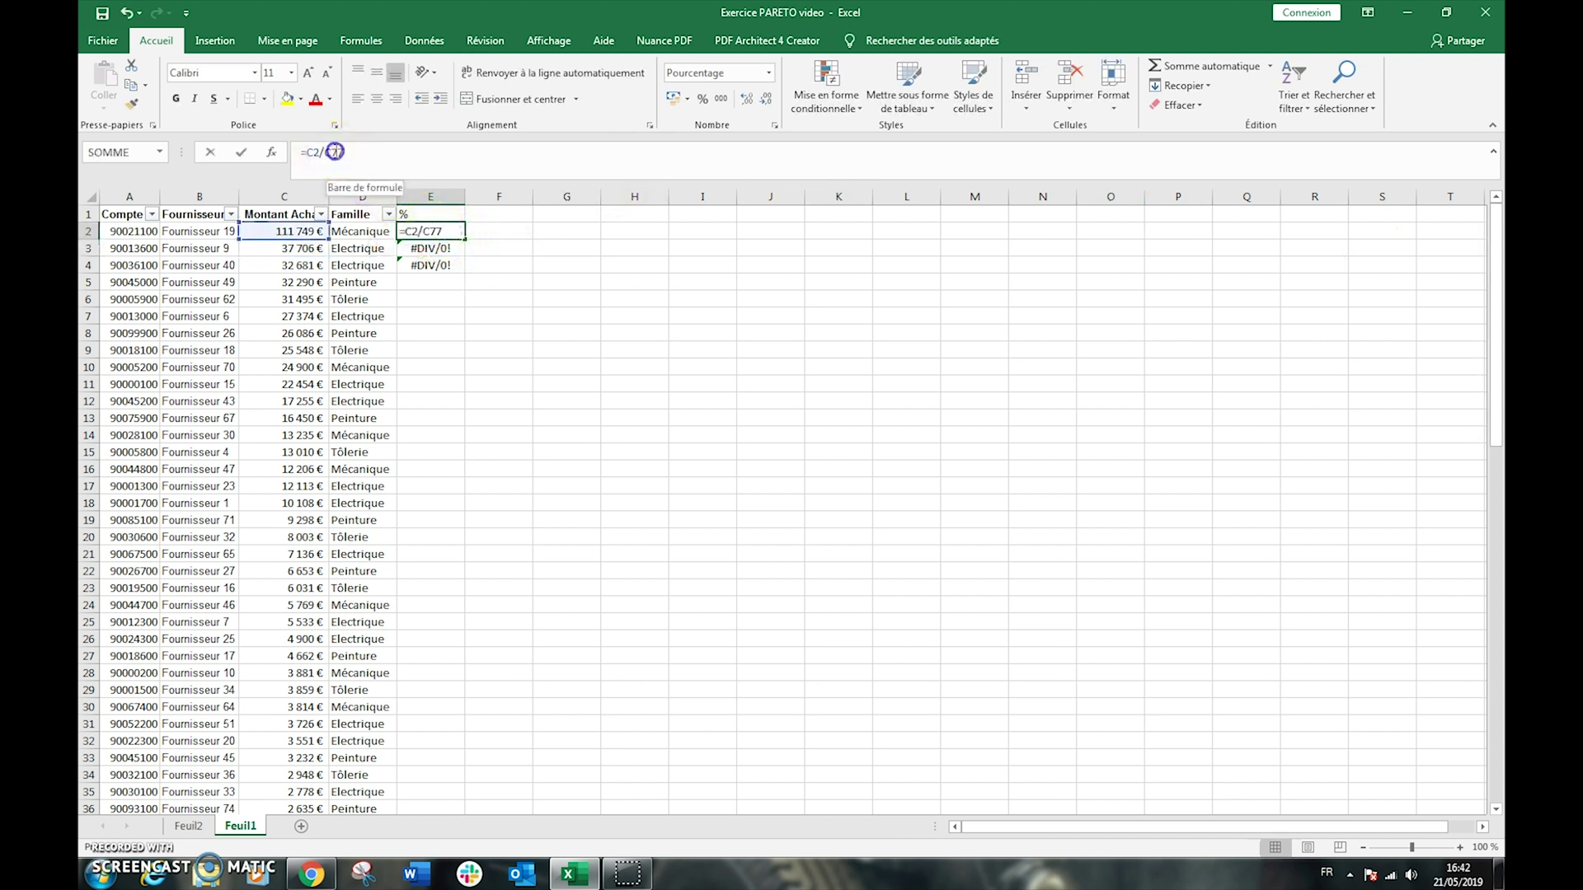
double_click(394, 175)
key("F4")
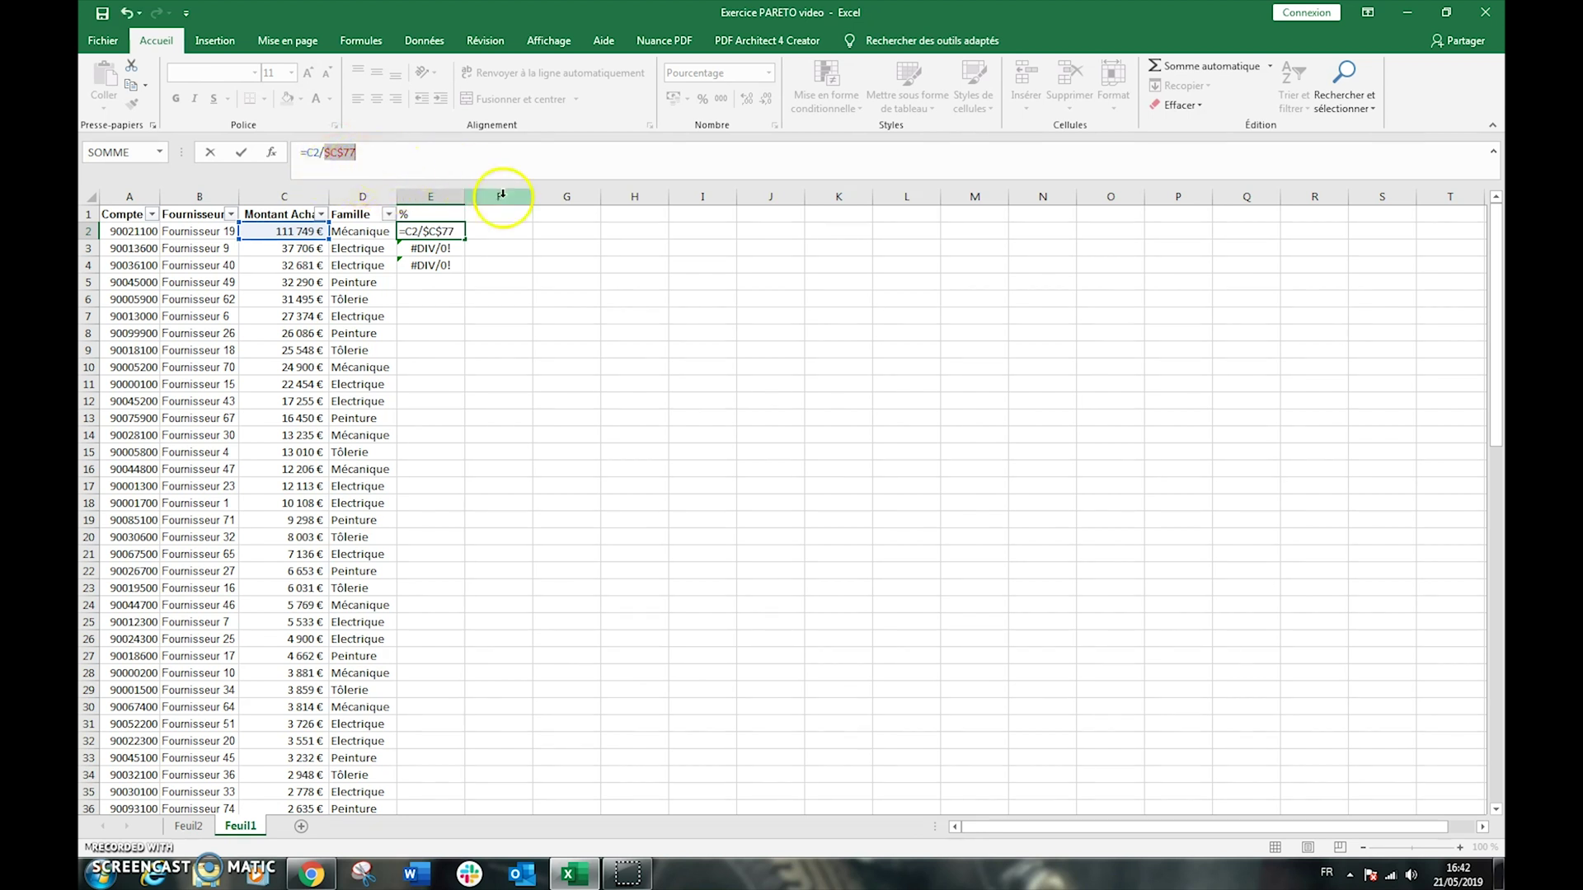
key("Return")
key("Up")
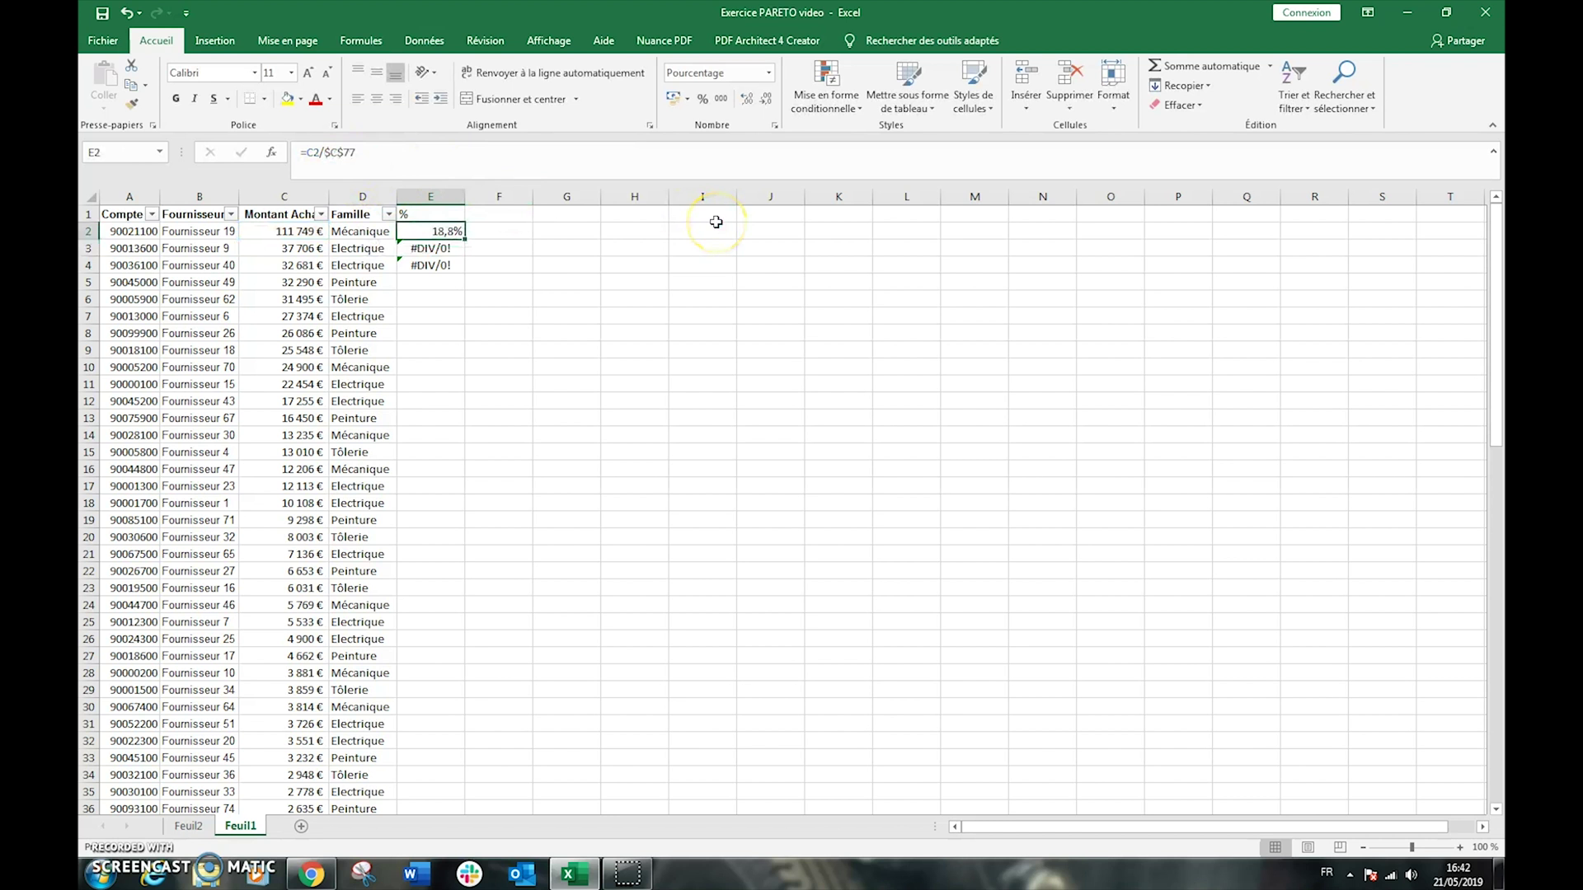
Fill the corrected share formula from E2 down the % column for all suppliers and check the filled values
left_click_drag(464, 239, 466, 273)
double_click(466, 273)
scroll(462, 362, "down", 19)
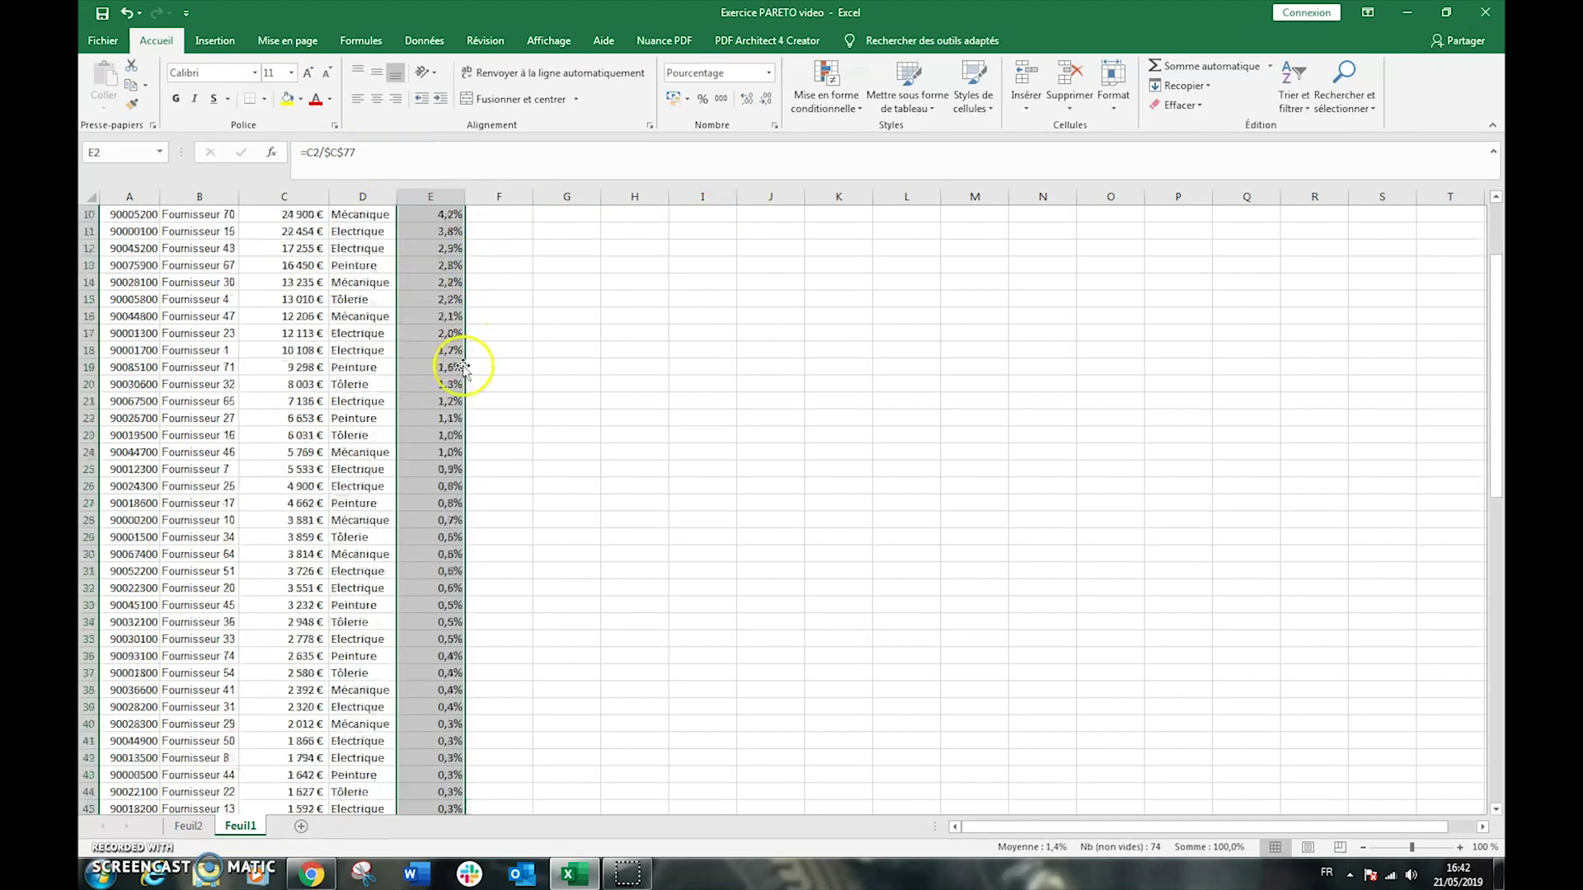
scroll(462, 369, "up", 19)
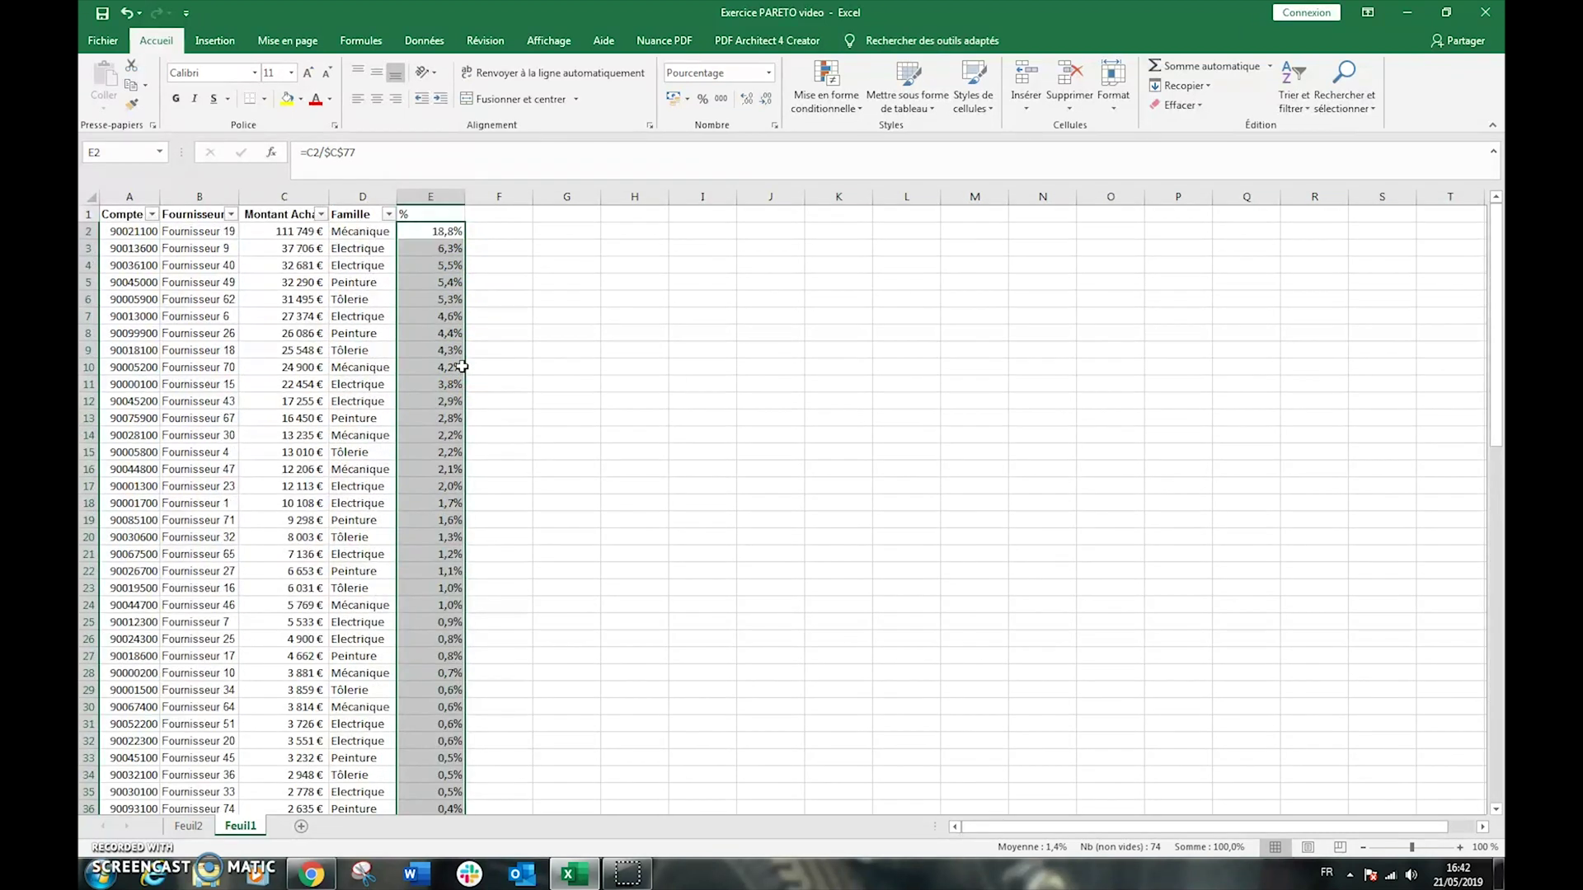
Make the % header in E1 bold and centred, and add a bold header "% cumulé" in F1
left_click(428, 212)
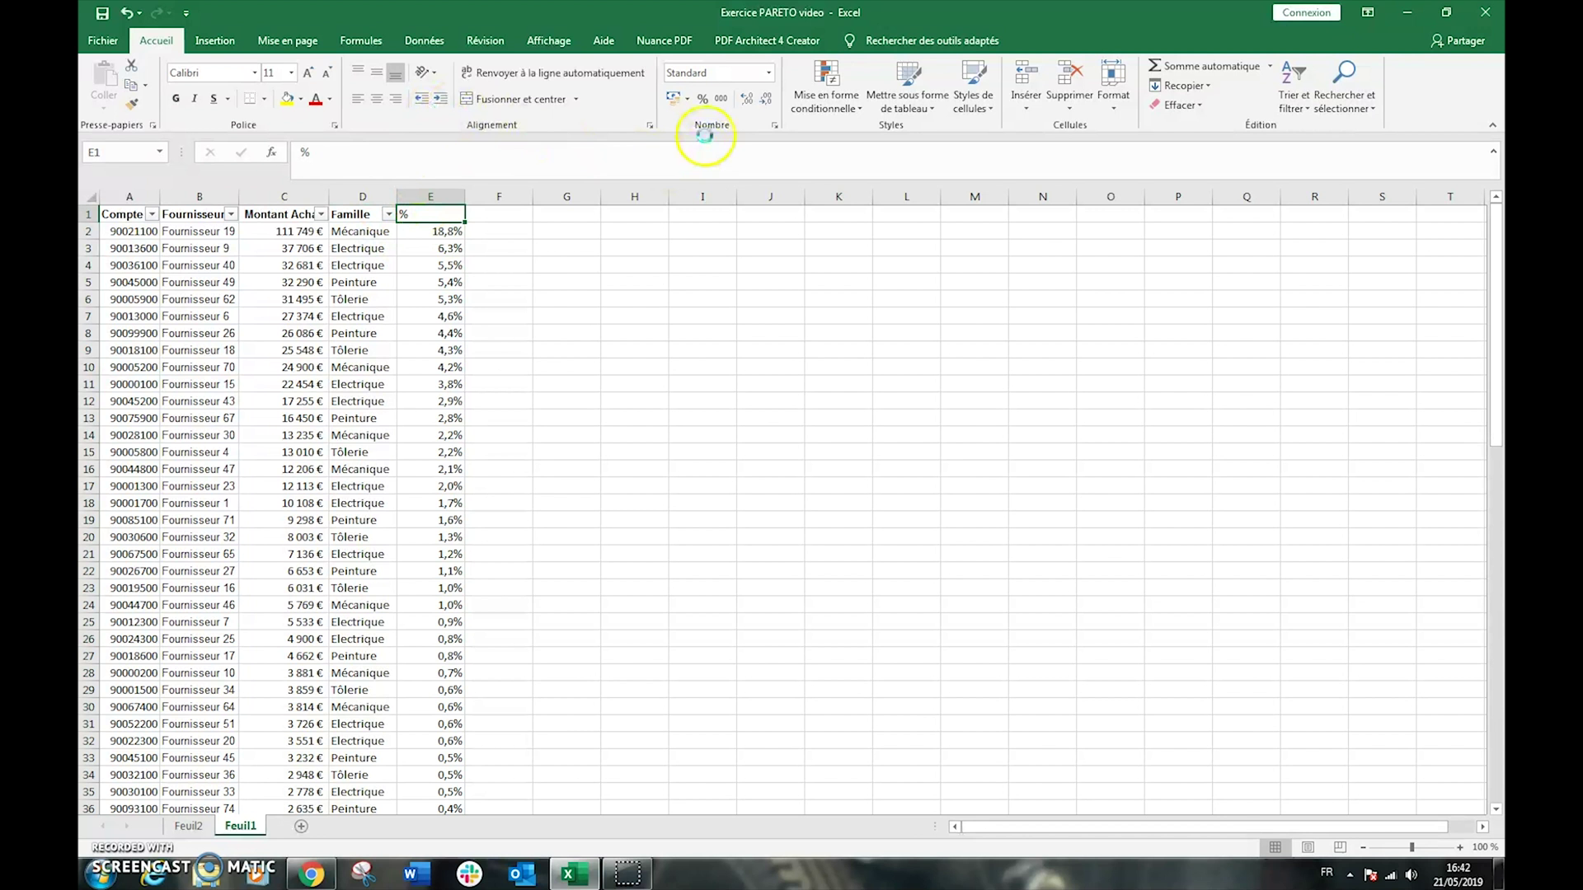
left_click(377, 96)
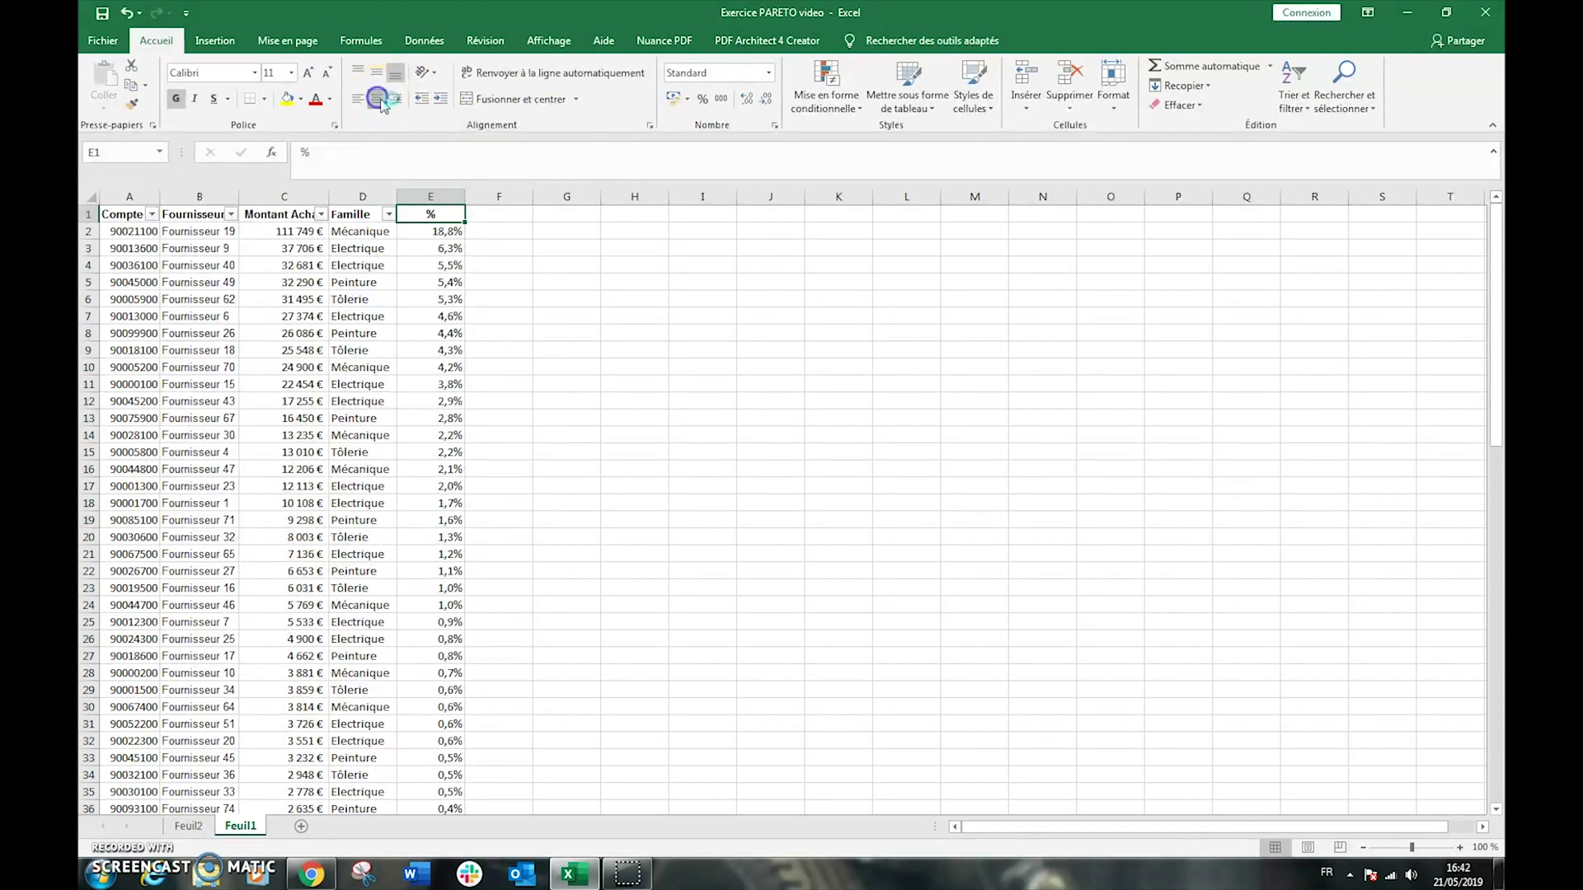
left_click(496, 214)
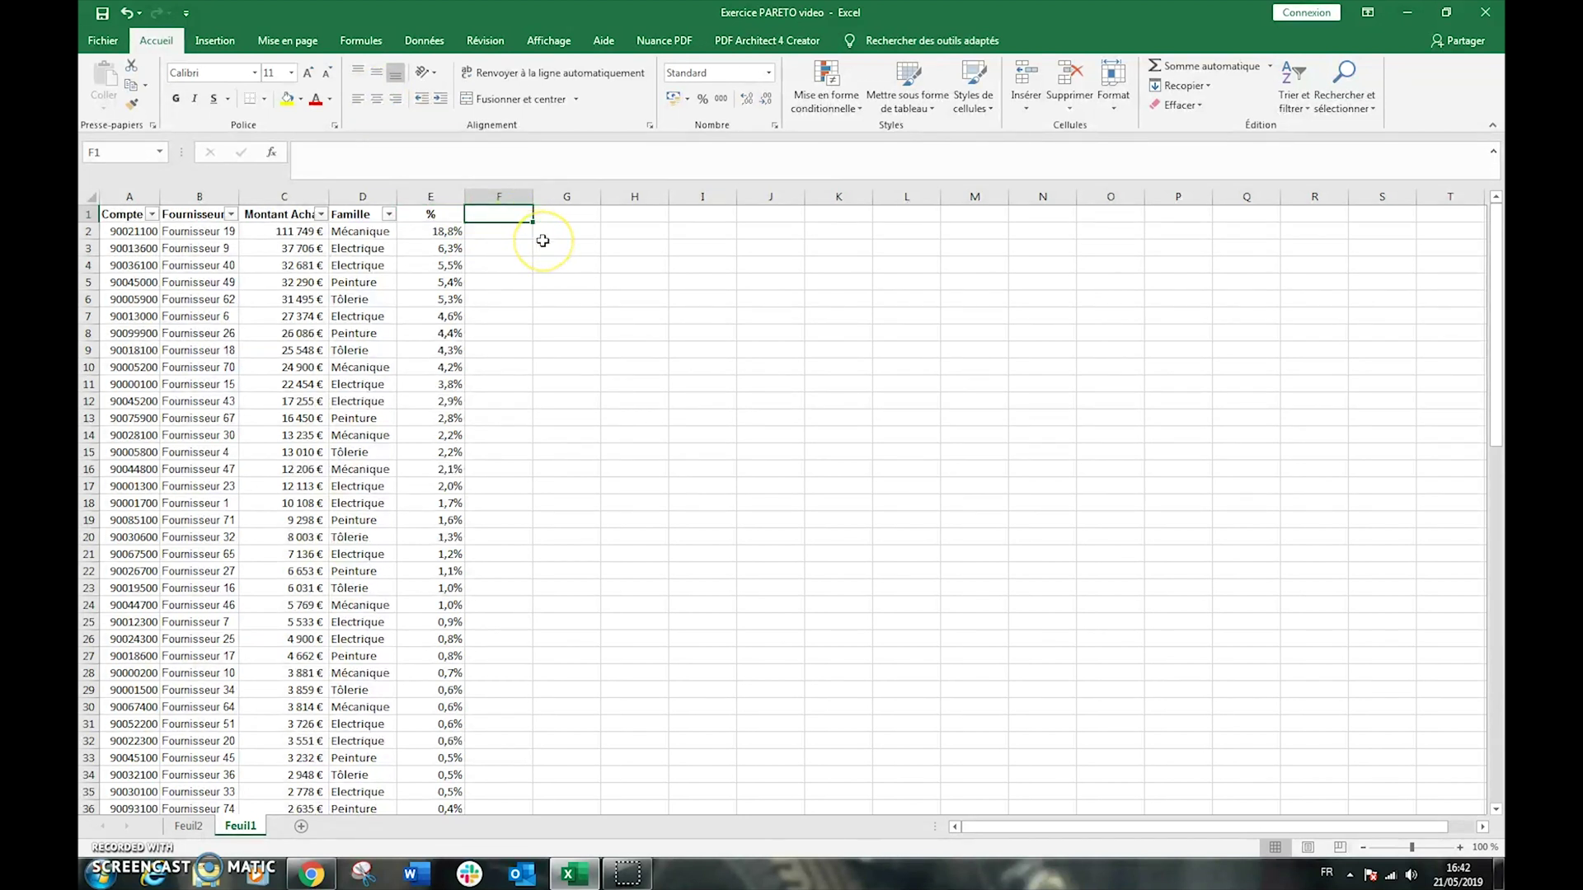
type("% cumu")
key("Return")
key("Up")
key("ctrl+g")
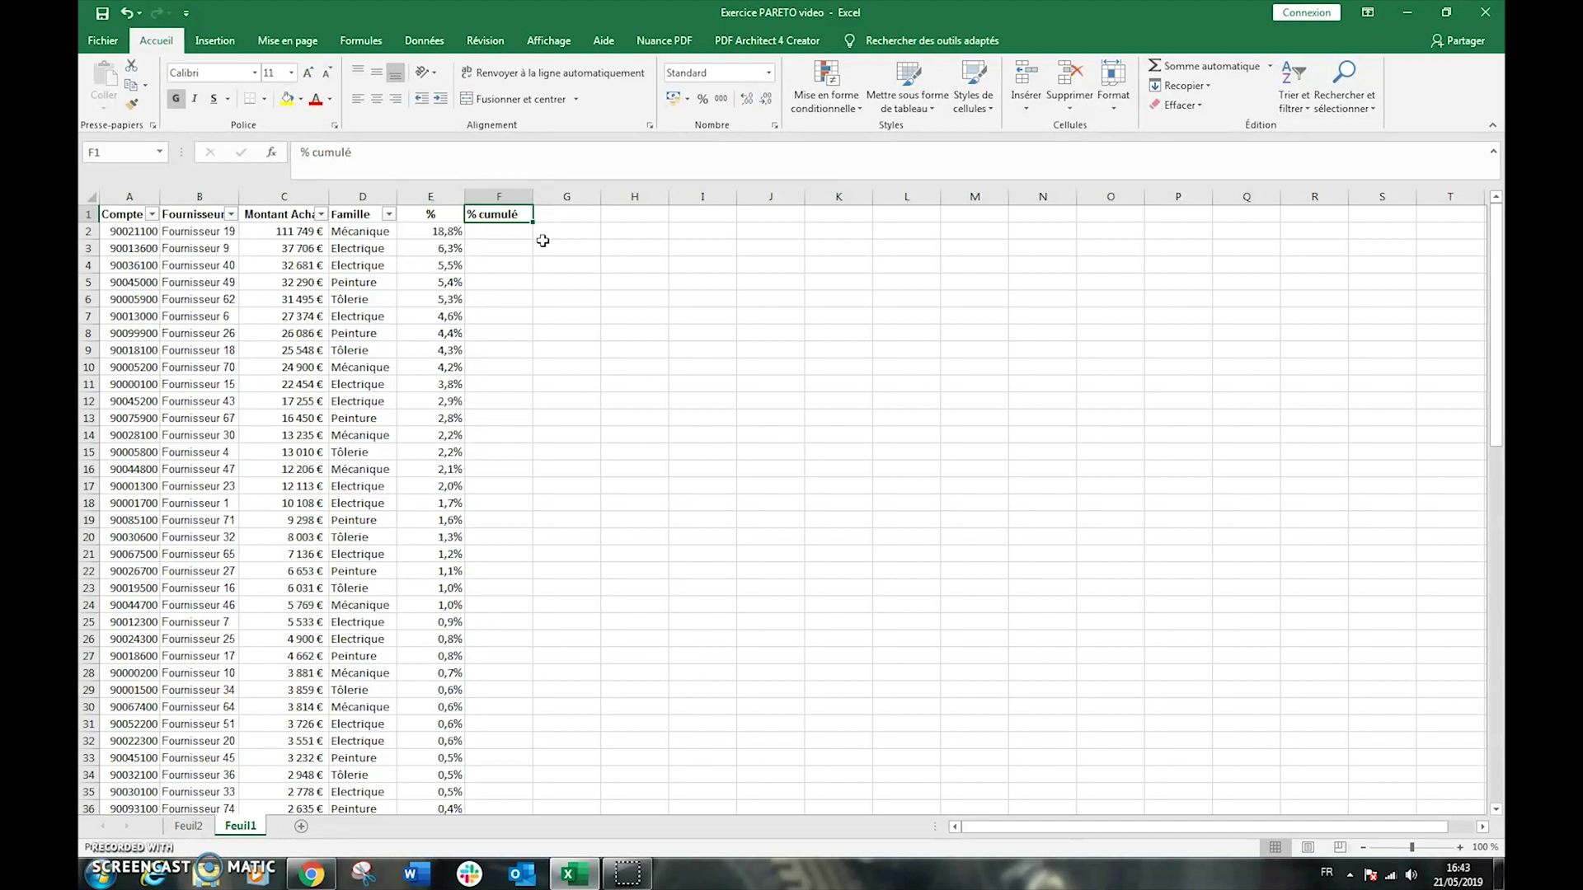
Sort the supplier table by Montant Achat from largest to smallest
left_click(321, 214)
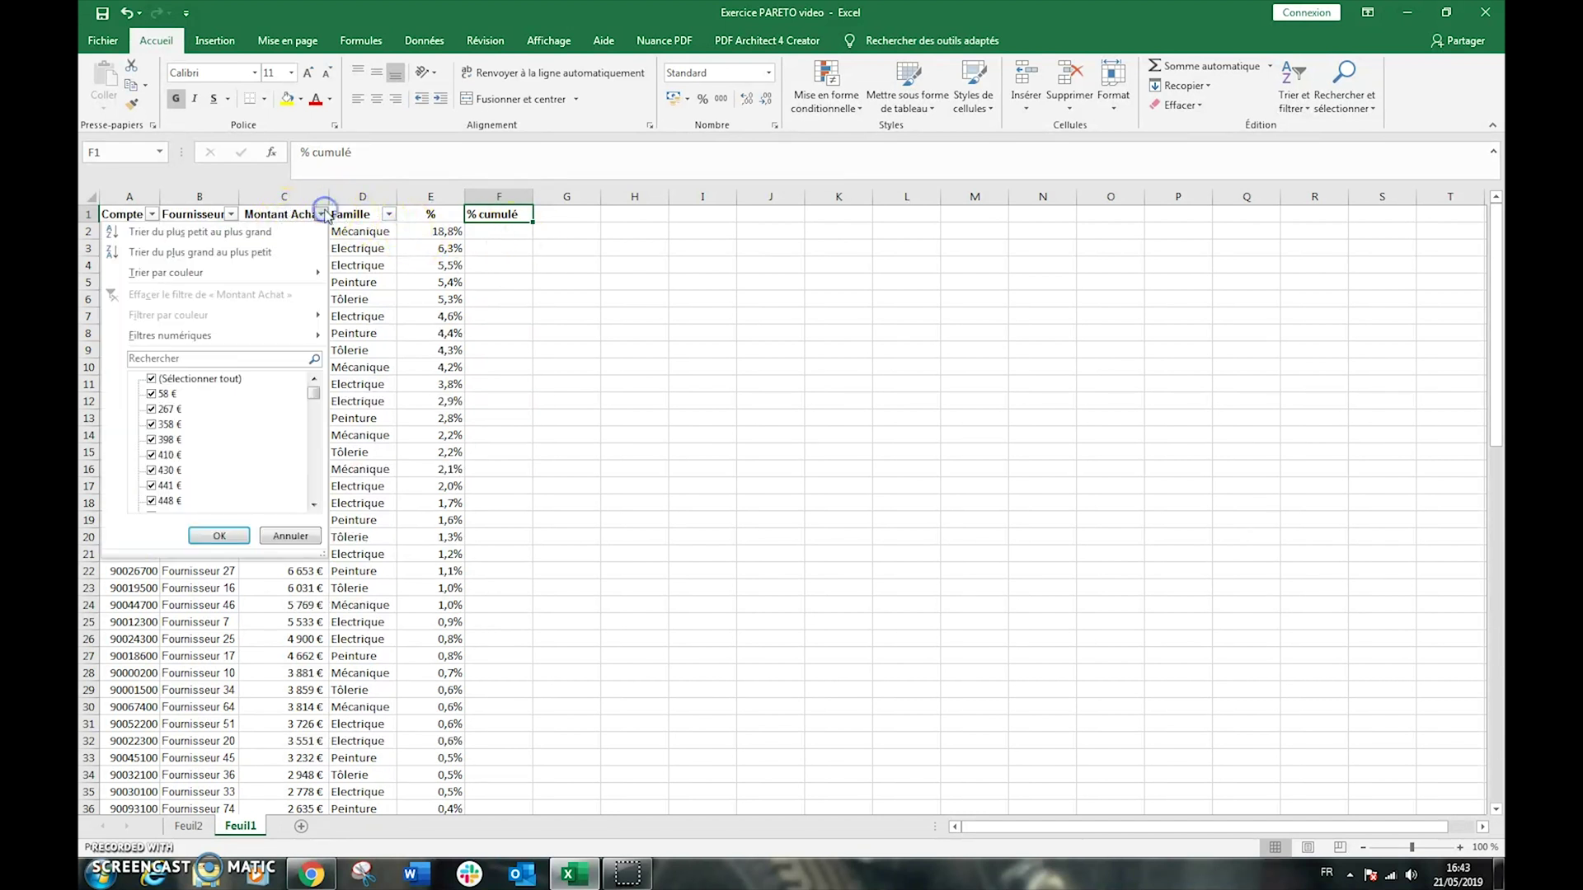
left_click(284, 253)
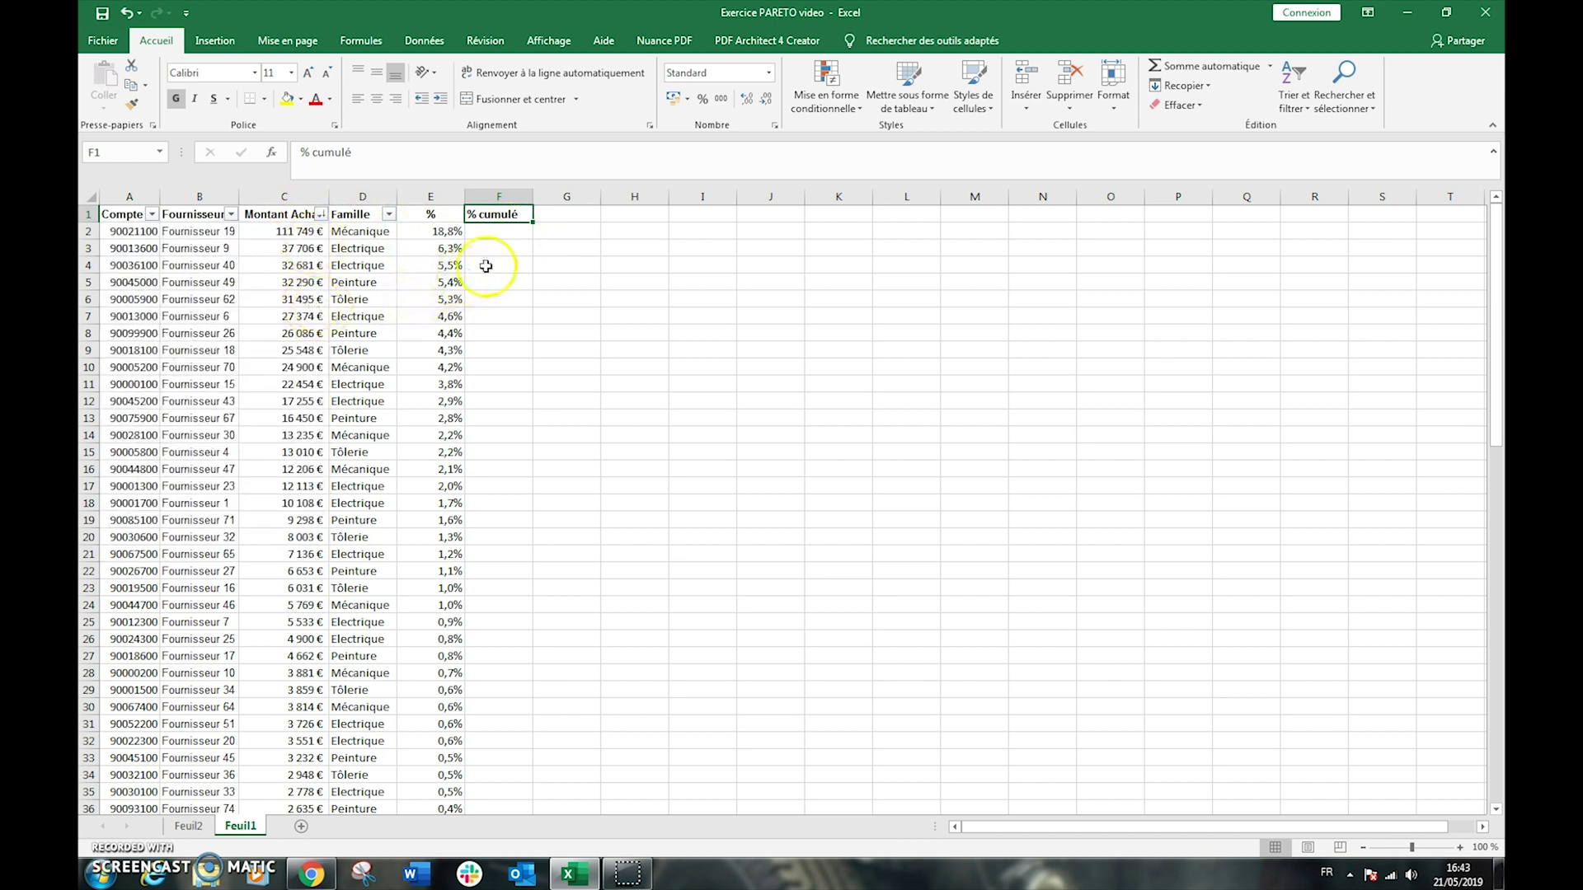
Start the cumulative column by entering the formula =E2 in F2
left_click(507, 233)
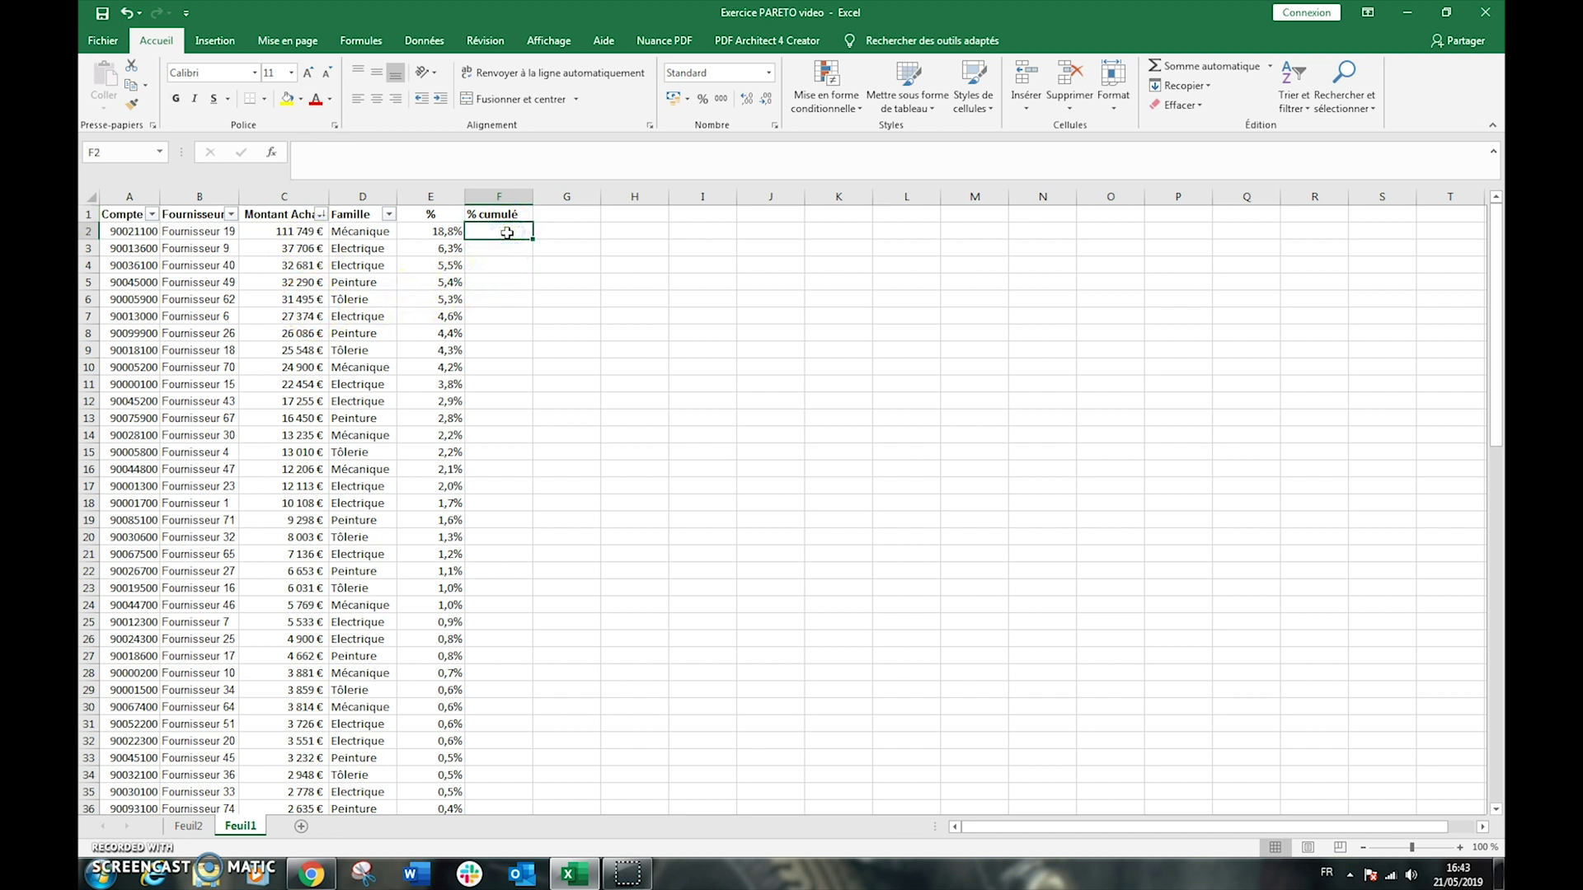
type("=")
key("Left")
key("Return")
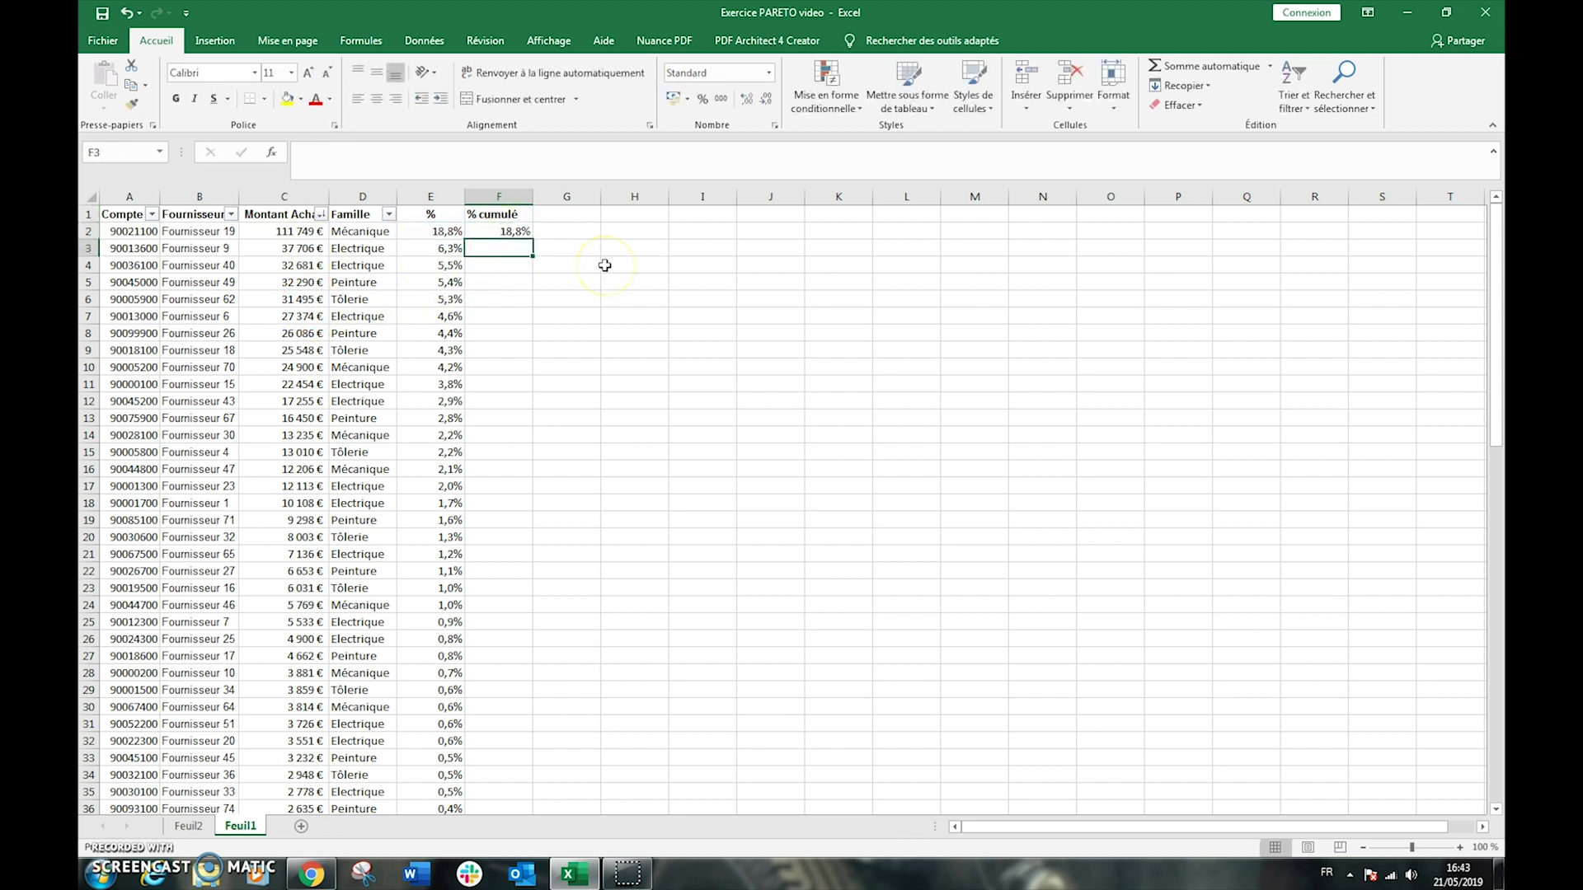
Enter the running-total formula =F2+E3 in F3 of the % cumulé column
type("=")
key("Up")
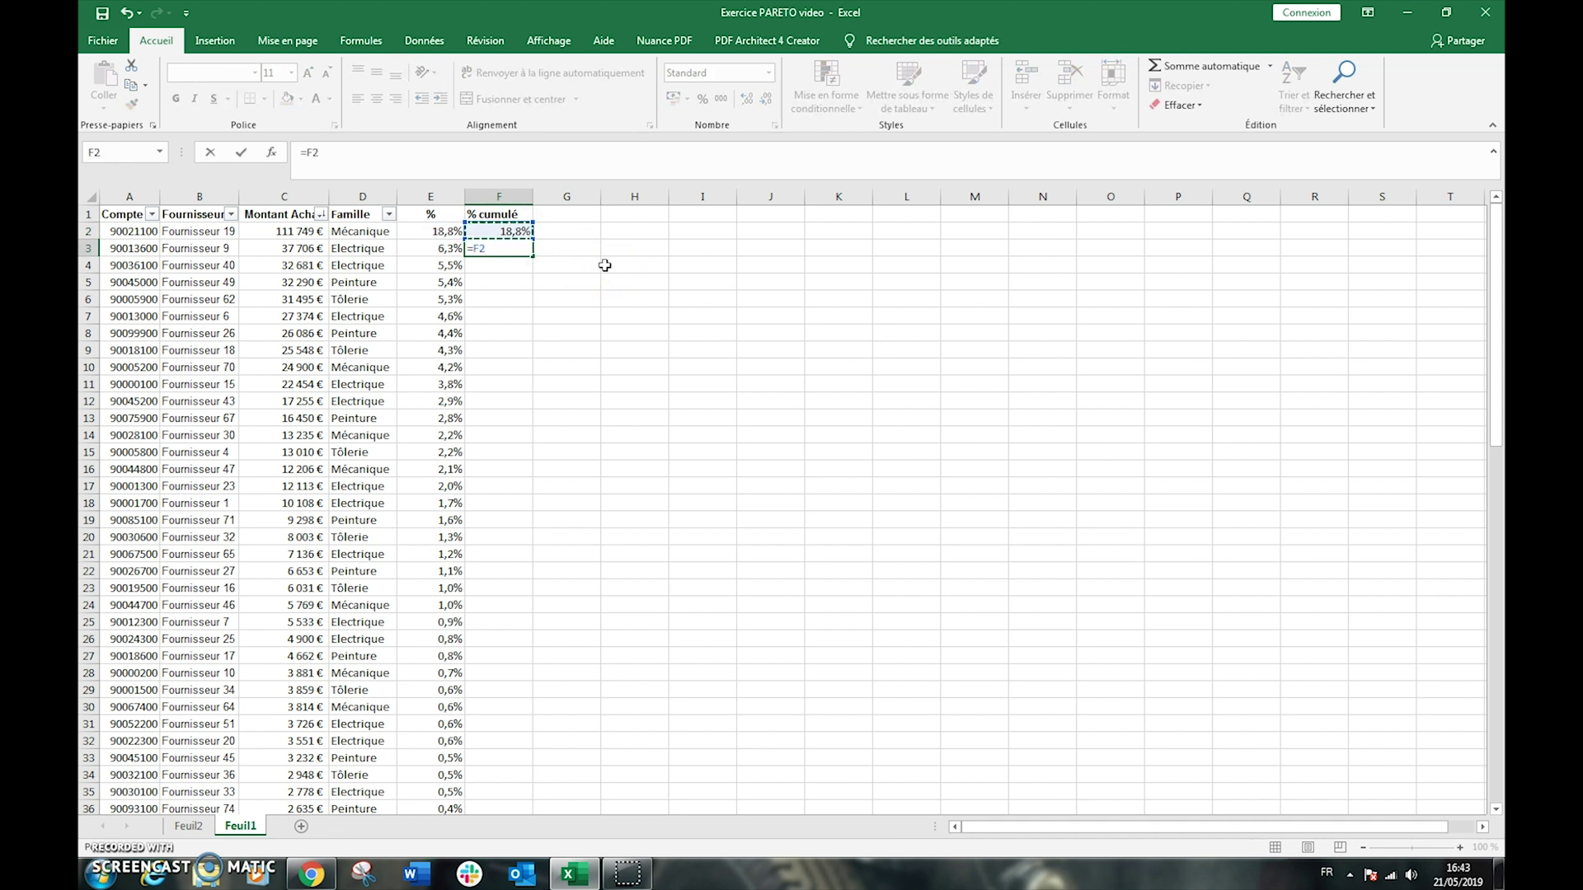
type("+")
key("Left")
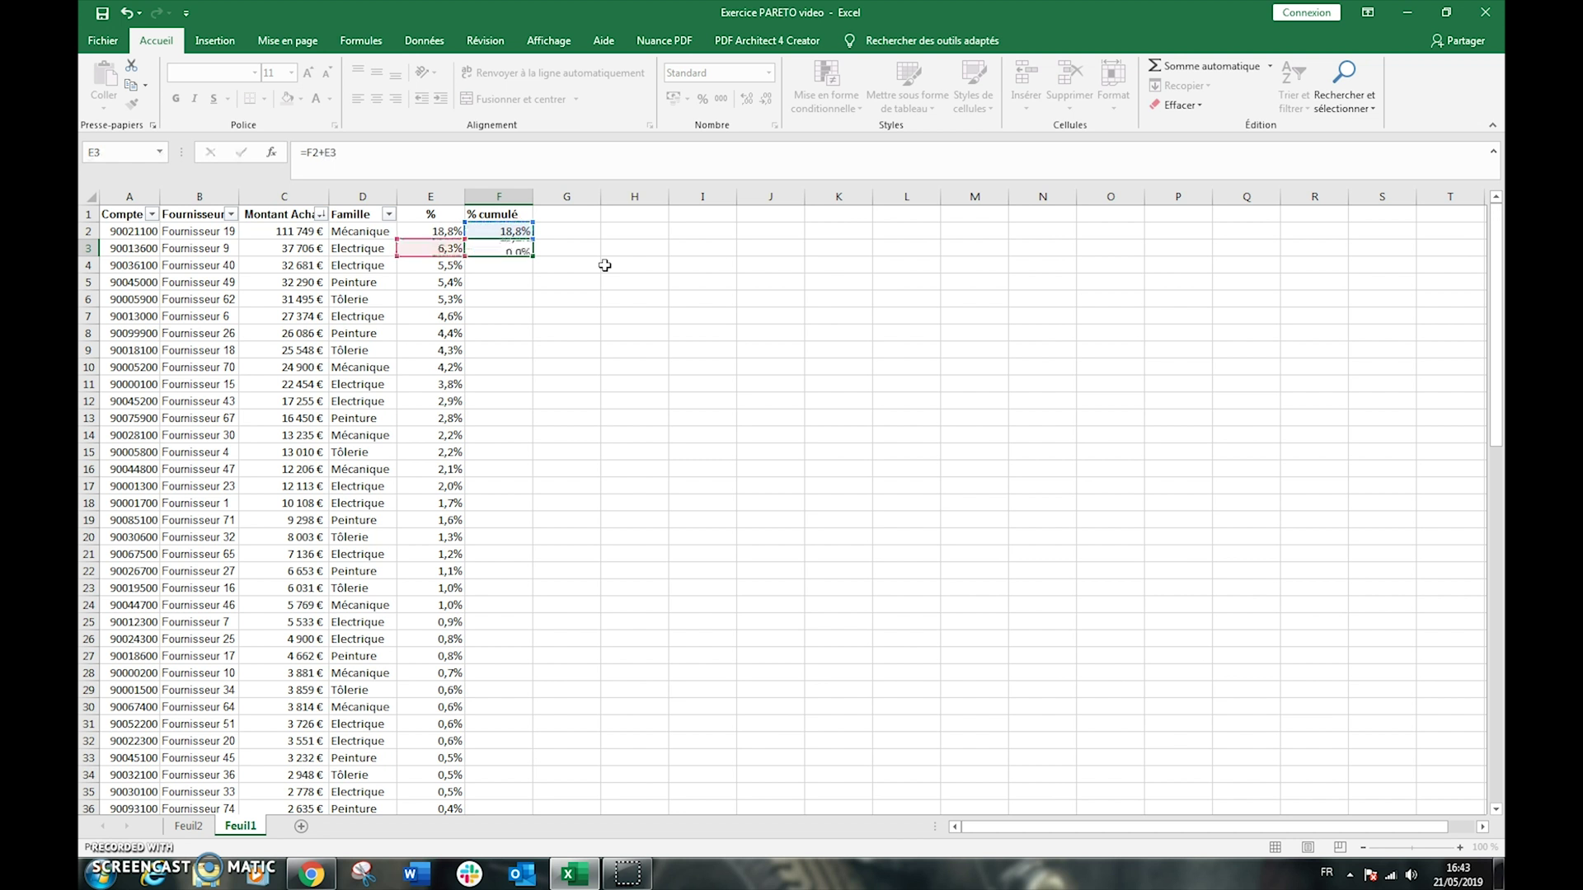
key("Return")
key("Up")
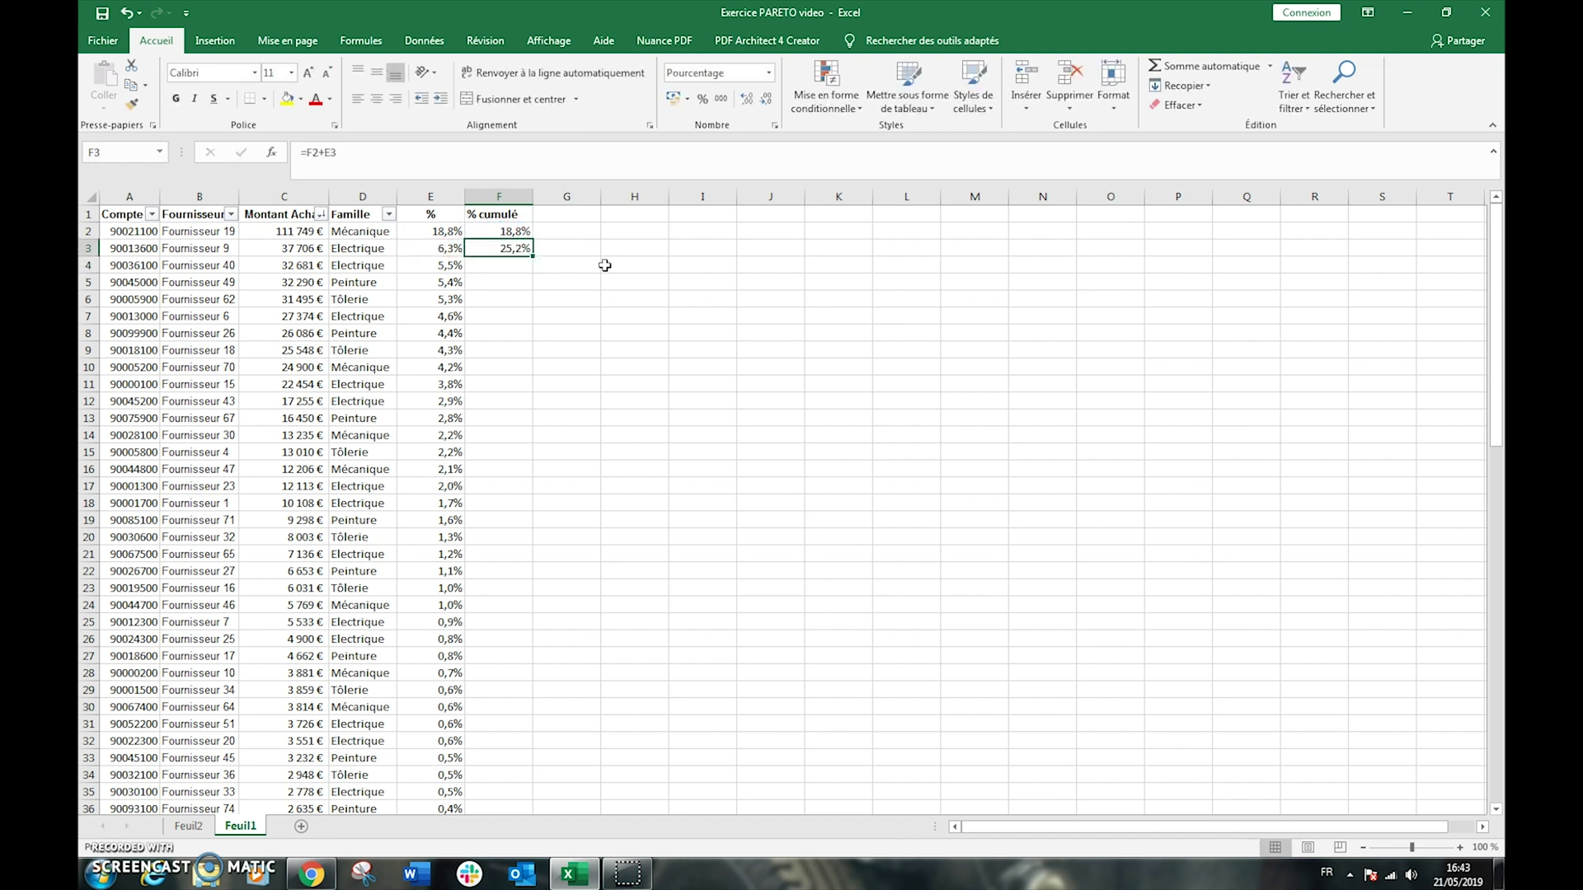
Fill the cumulative formula from F3 down to the last supplier and check the column through its final row
double_click(532, 257)
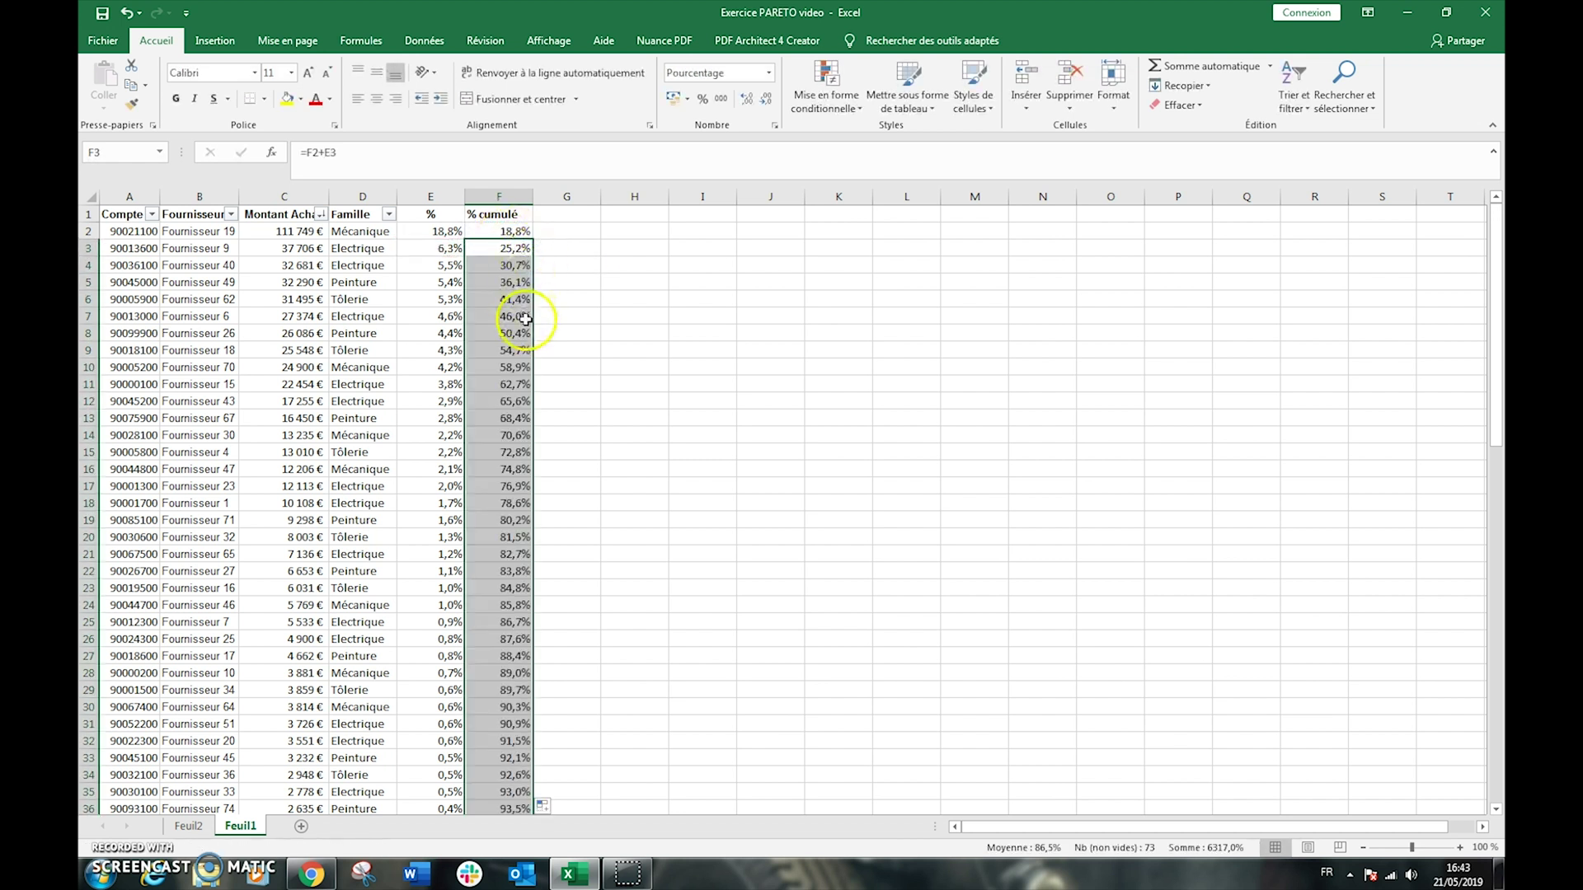
scroll(516, 354, "down", 7)
scroll(510, 382, "down", 11)
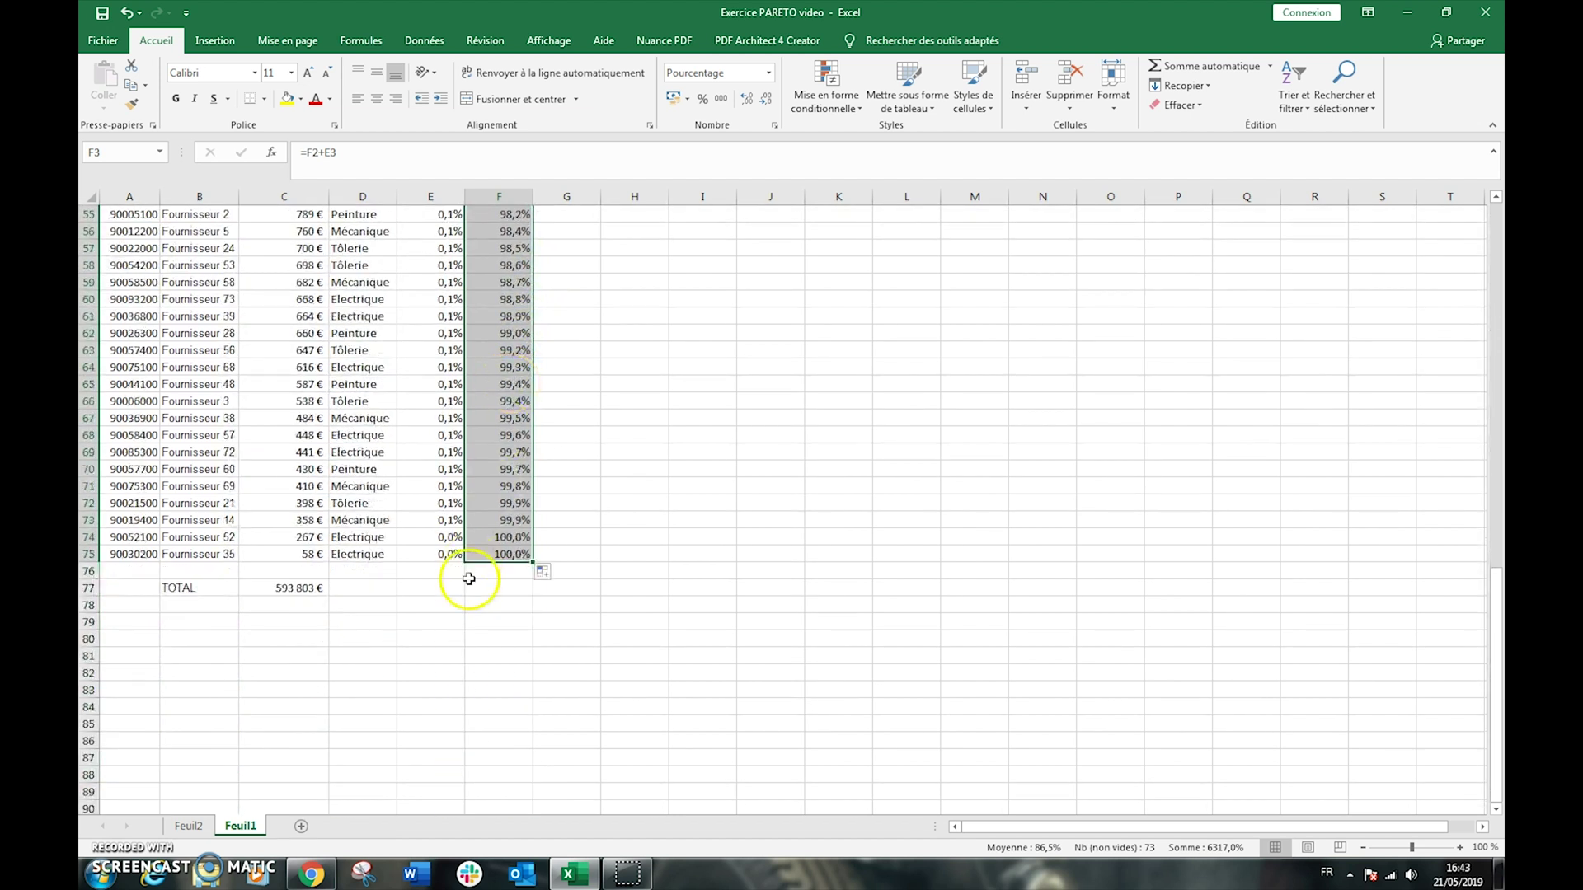
scroll(503, 544, "up", 18)
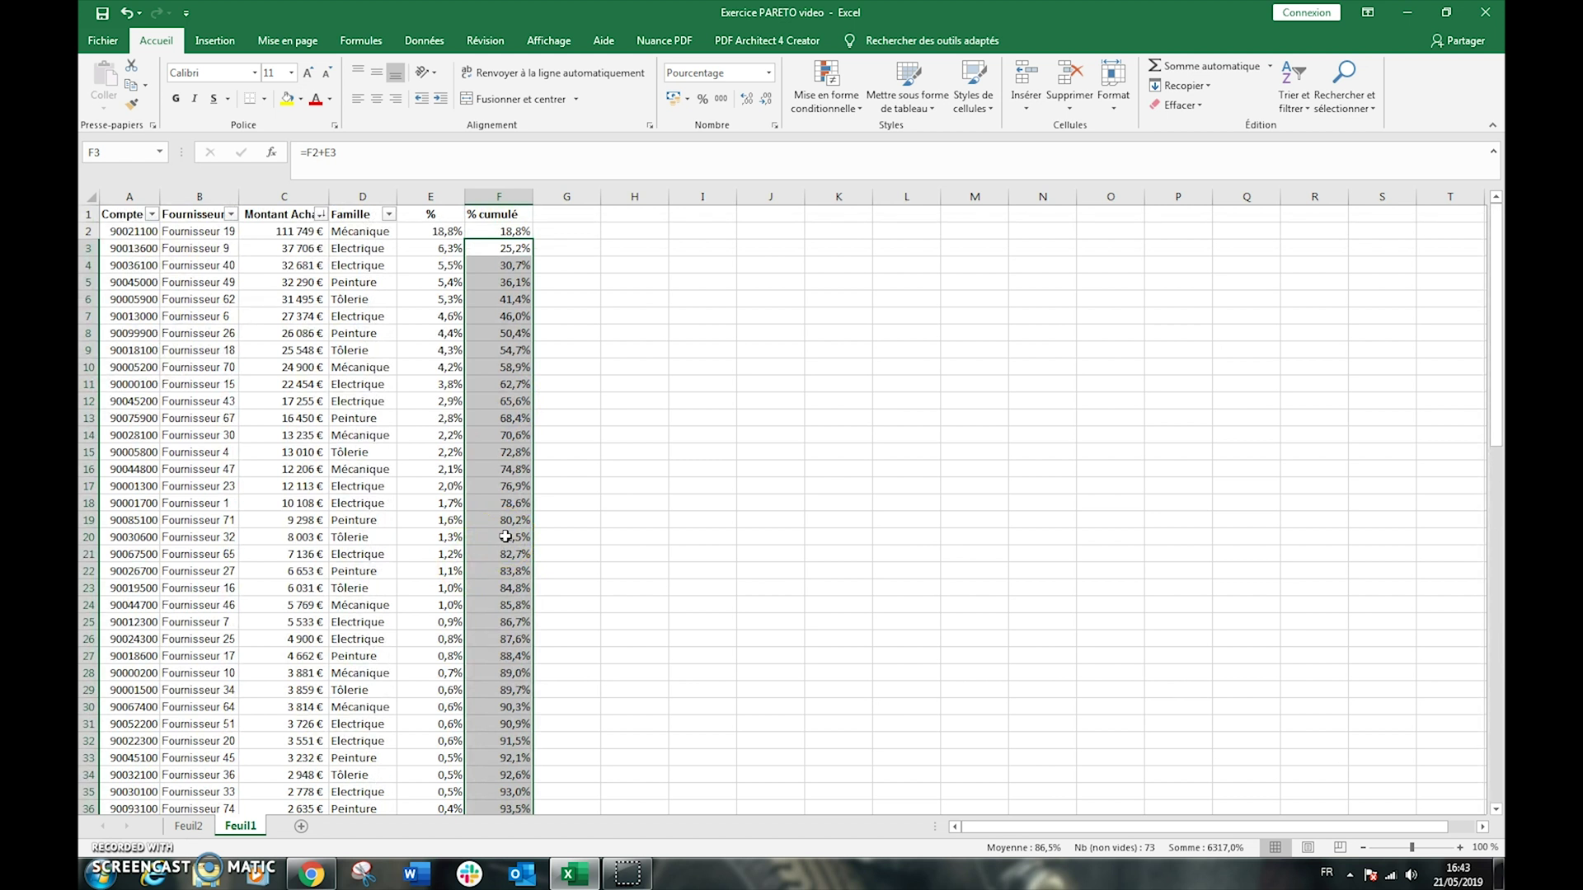
Begin a category table beside the supplier data with "Cat A" in H2 and 80% in I2
left_click(634, 233)
type("A")
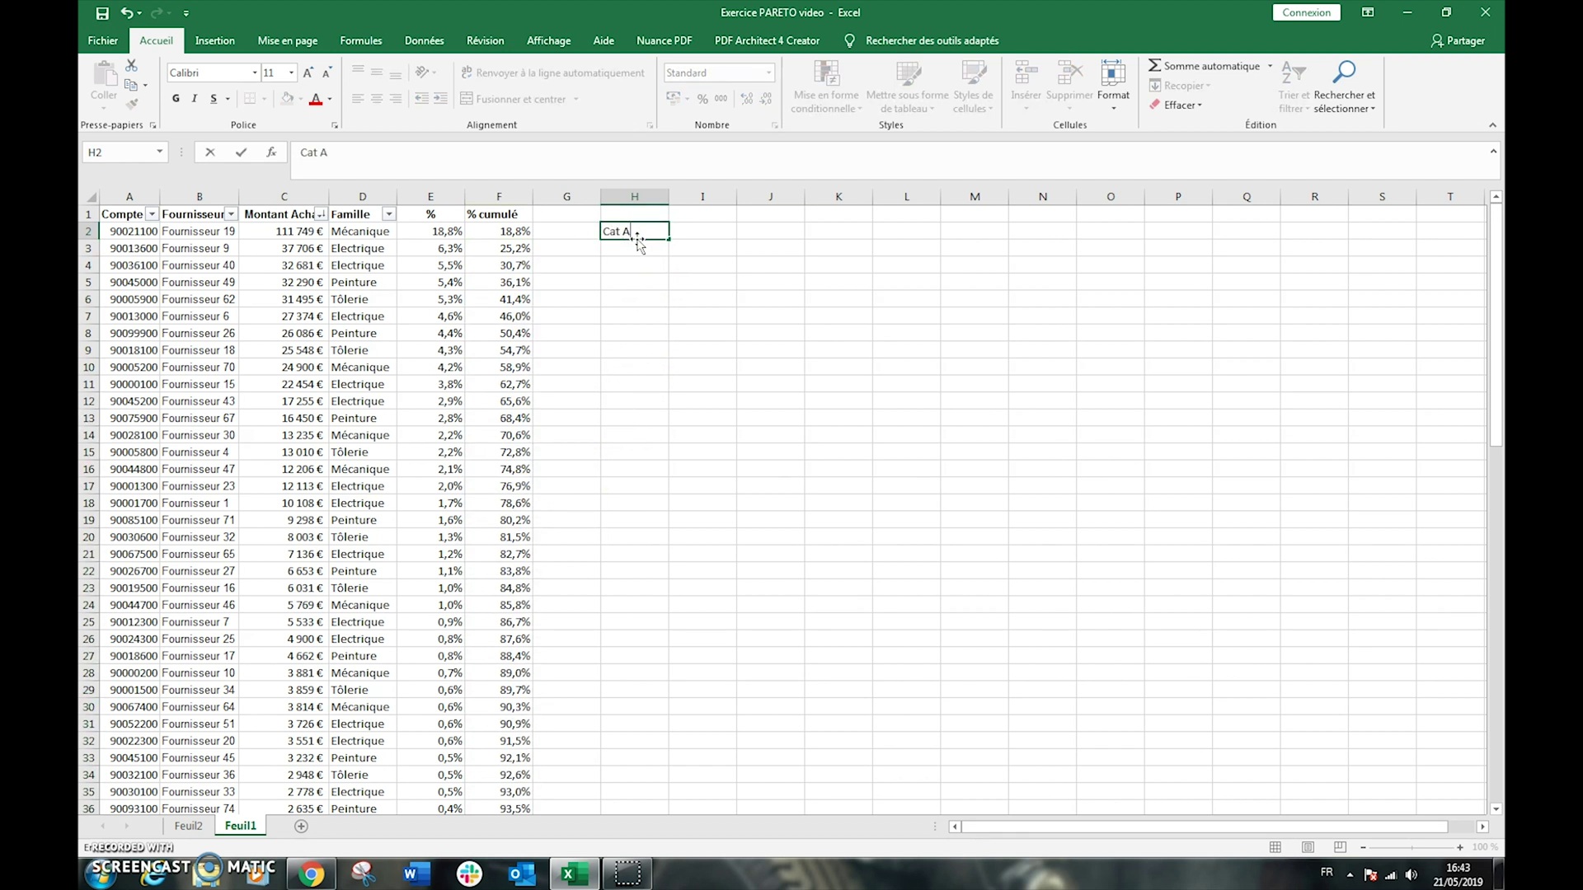
key("Tab")
type("80")
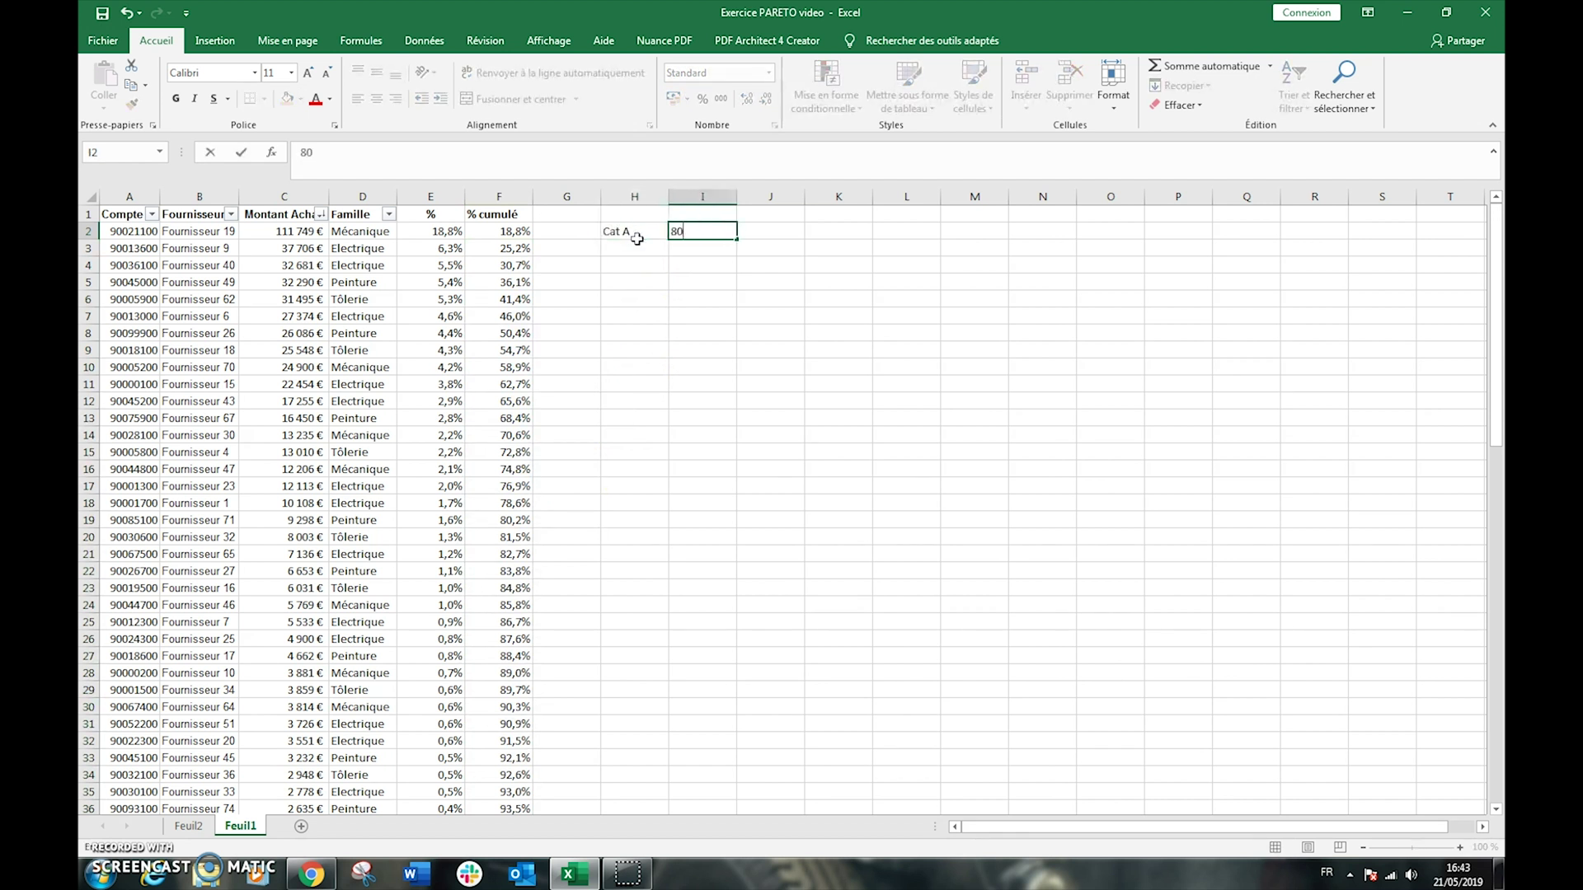
type("%")
key("Up")
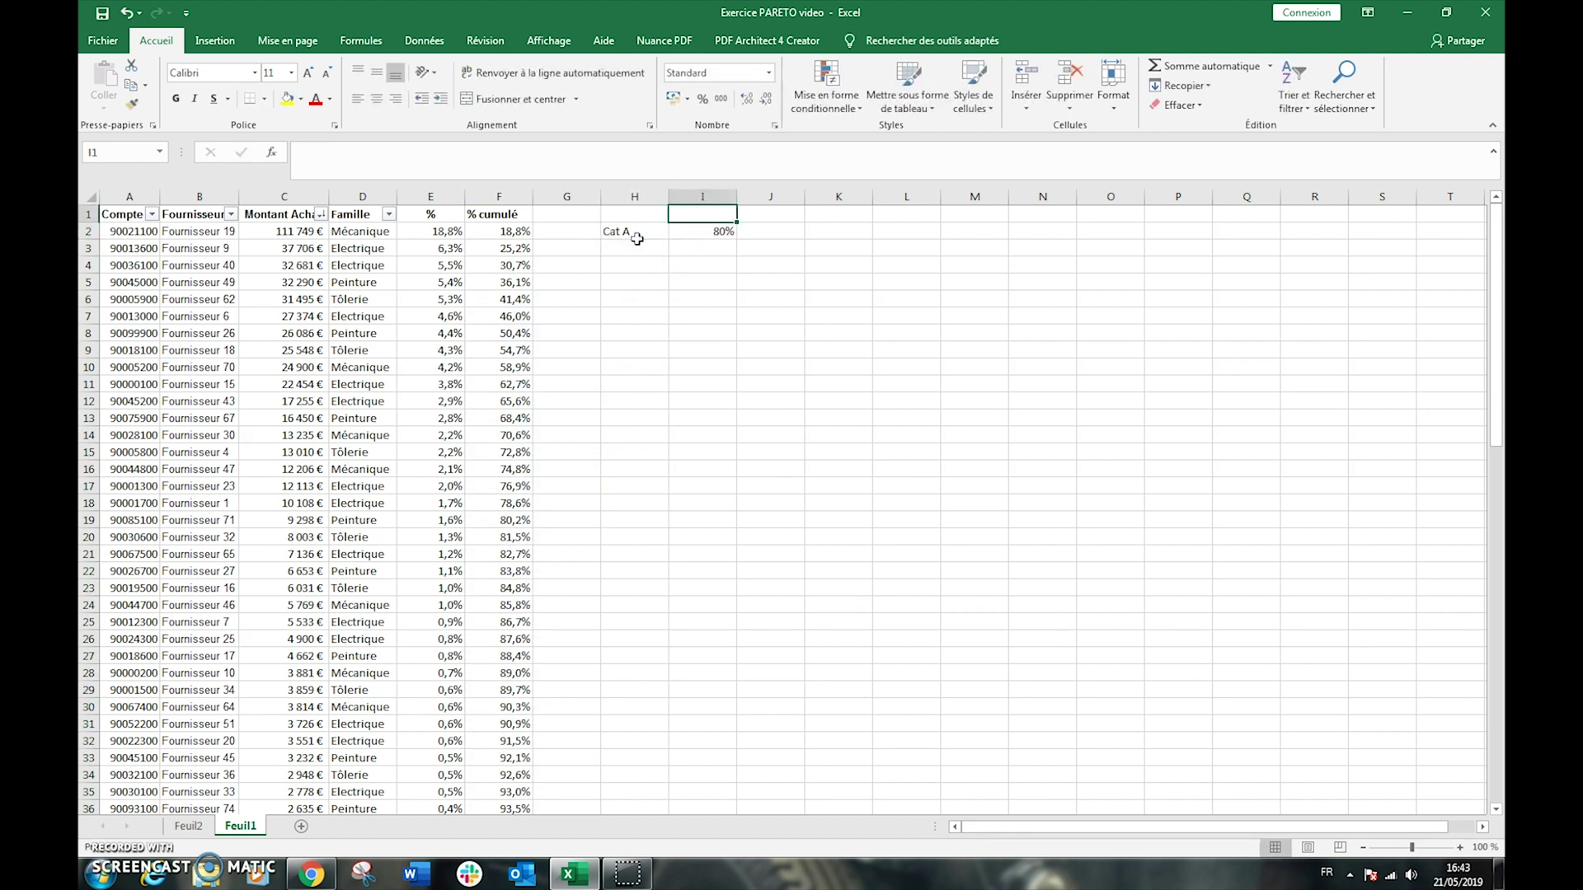
Add the category table headers "part CAA" in I1 and "Nb fournisseur" in J1
type("part CAA")
key("Tab")
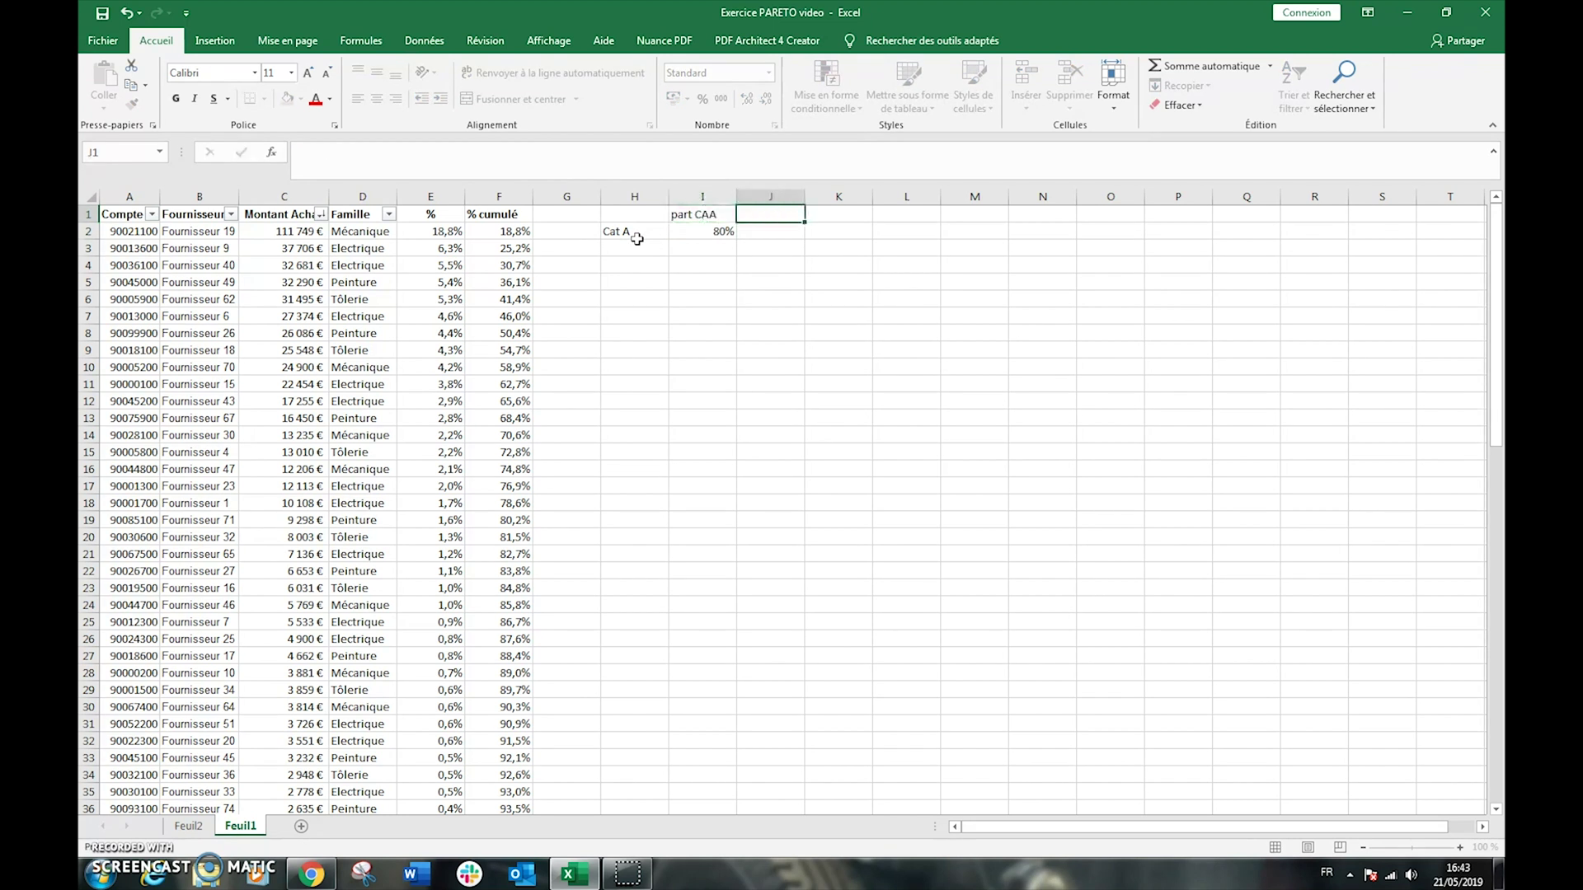
type("Nb fournisseur")
key("Return")
Enter 20% in J2 as the supplier share for Cat A
key("Tab")
type("2")
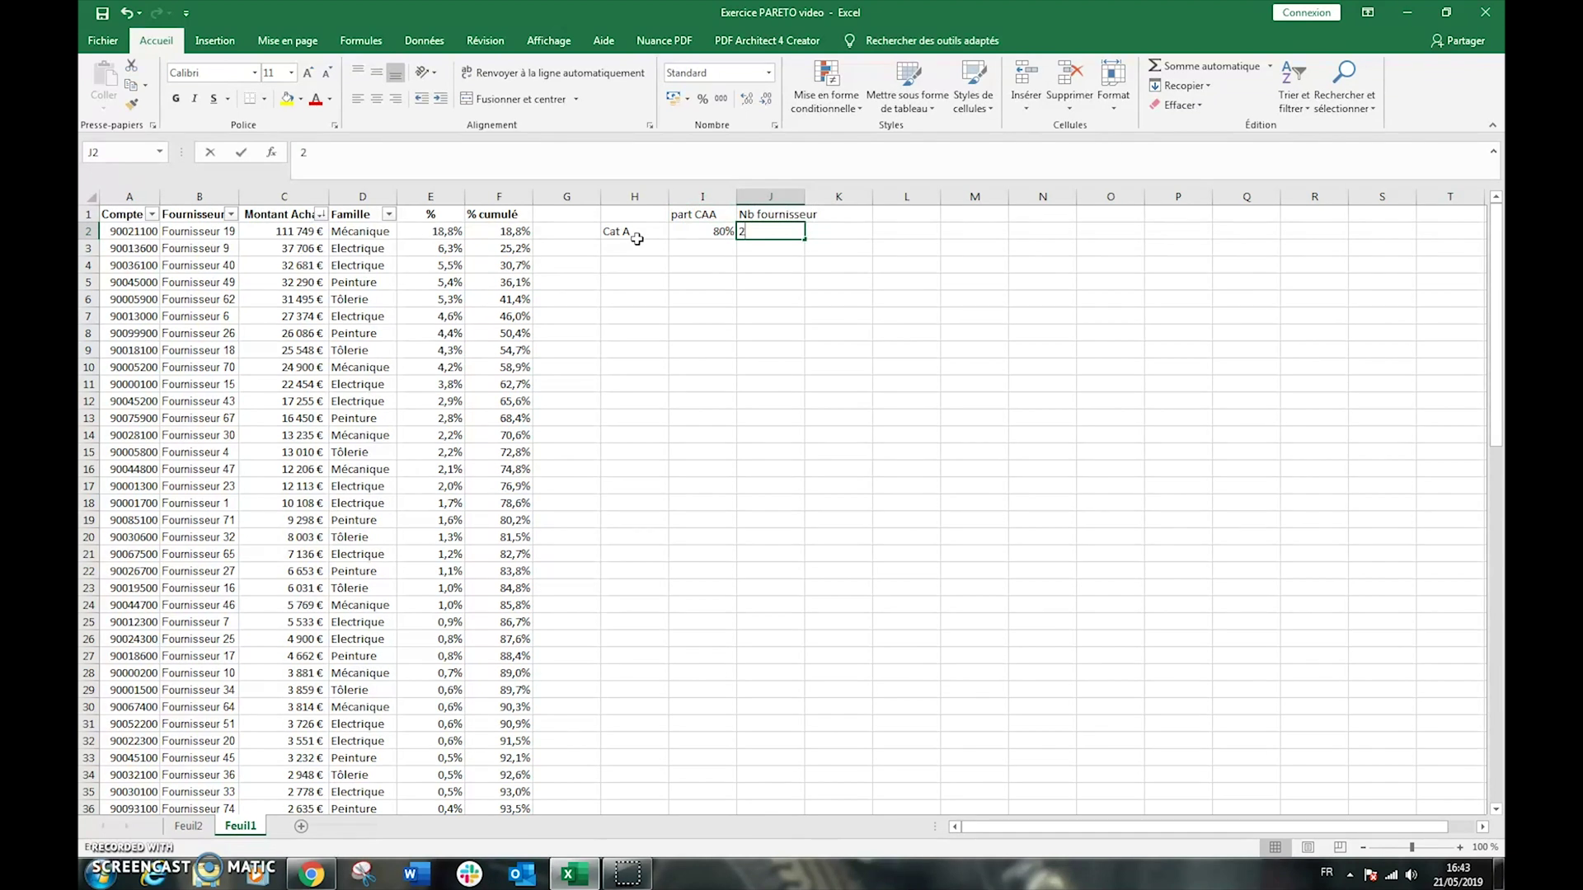
type("0%")
key("Return")
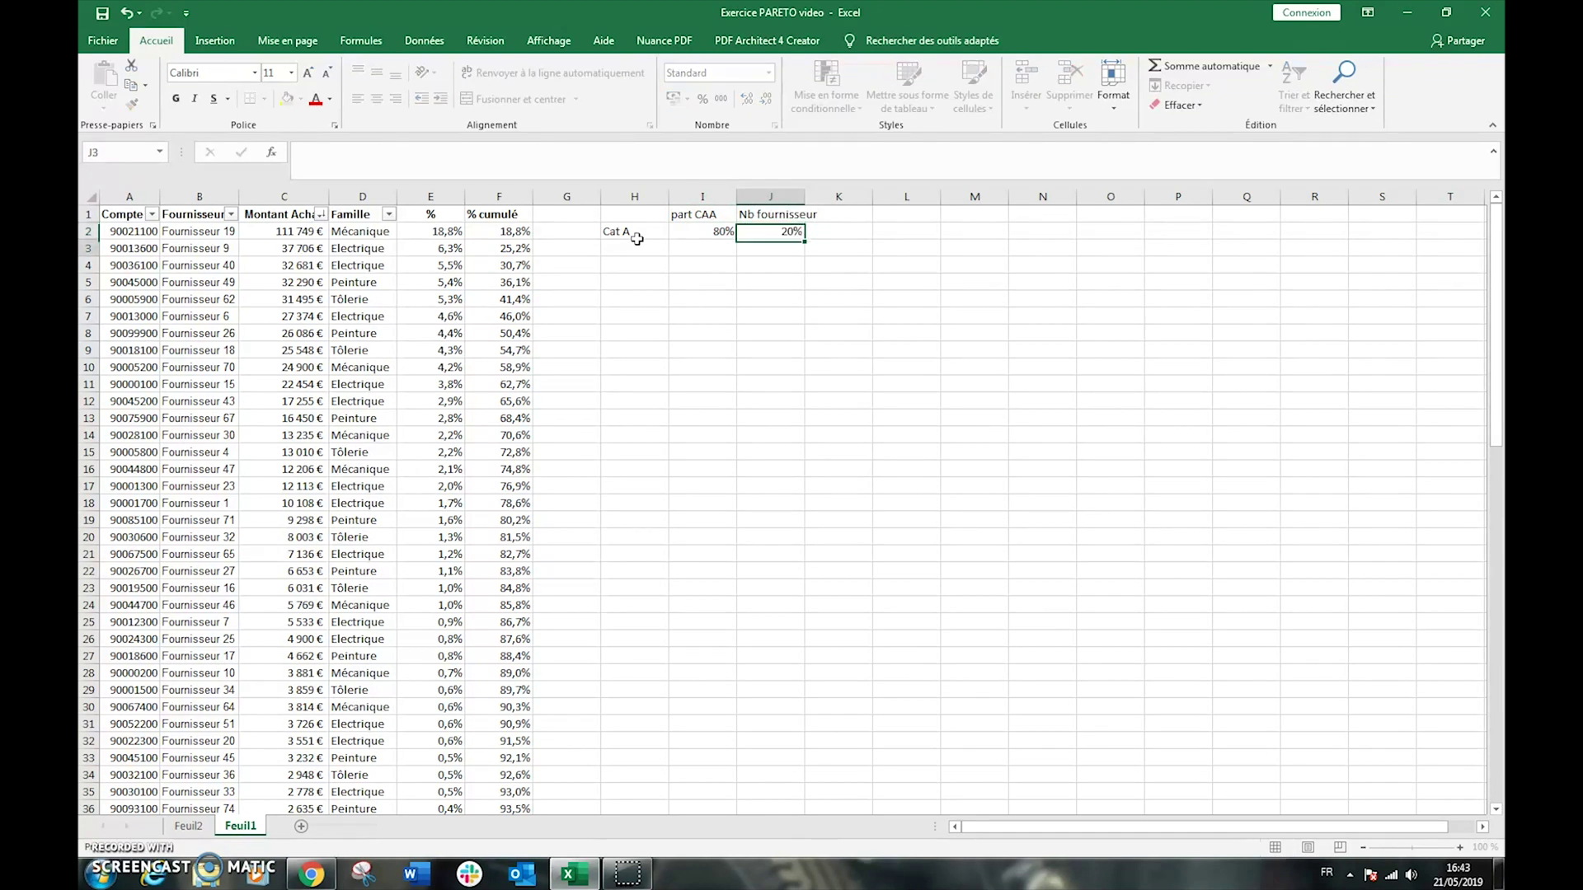
Add a "Cat B" row in row 3 of the category table with 15% in I3 and 30% in J3
key("Up")
key("Left")
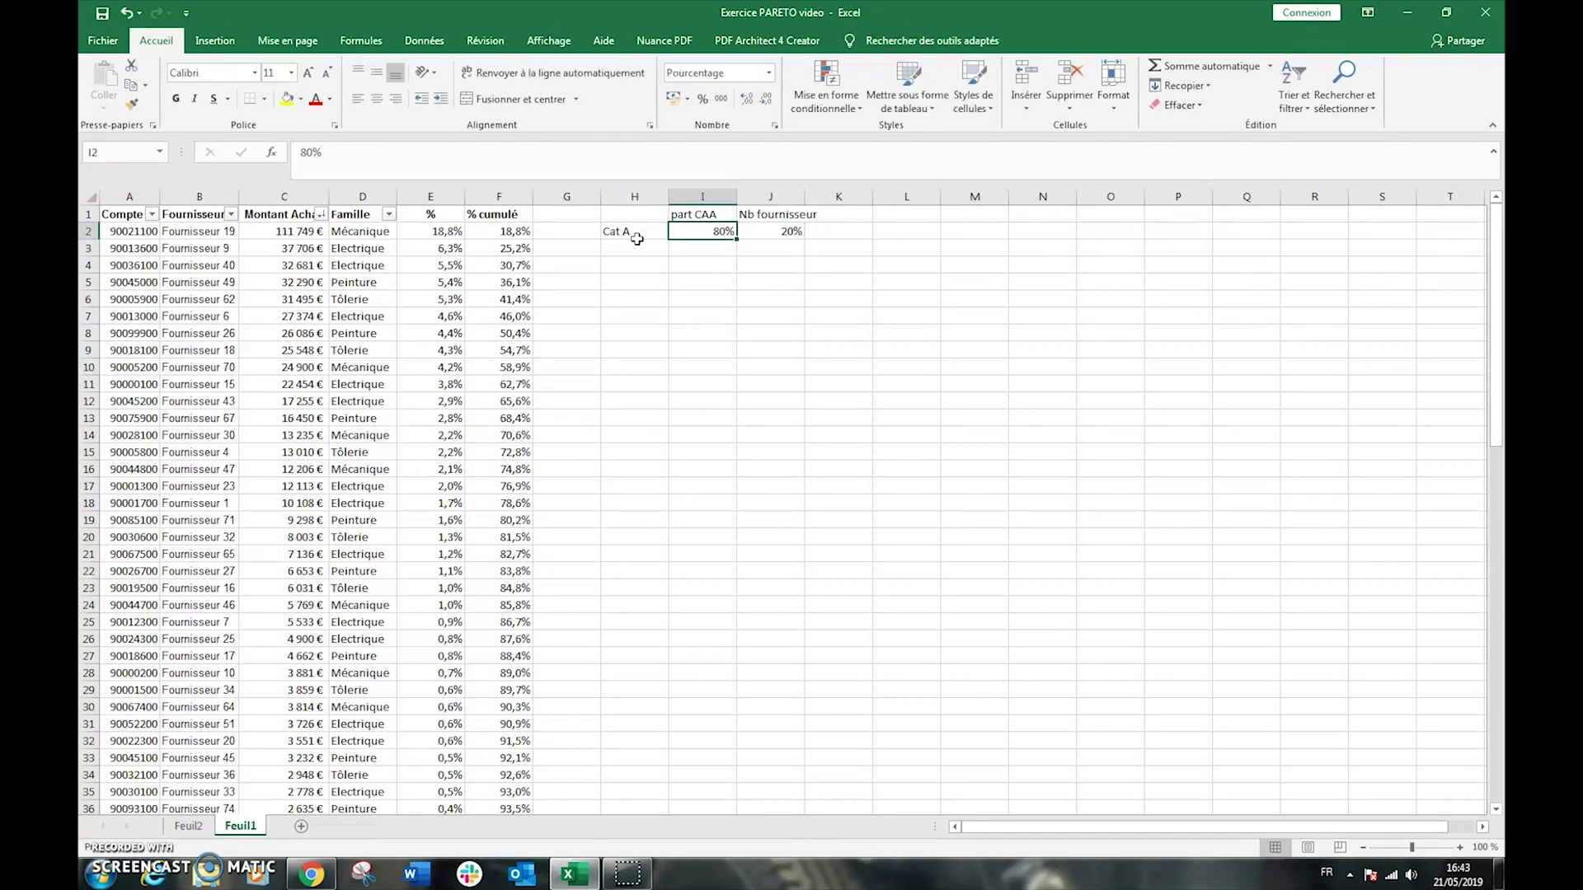
left_click(637, 244)
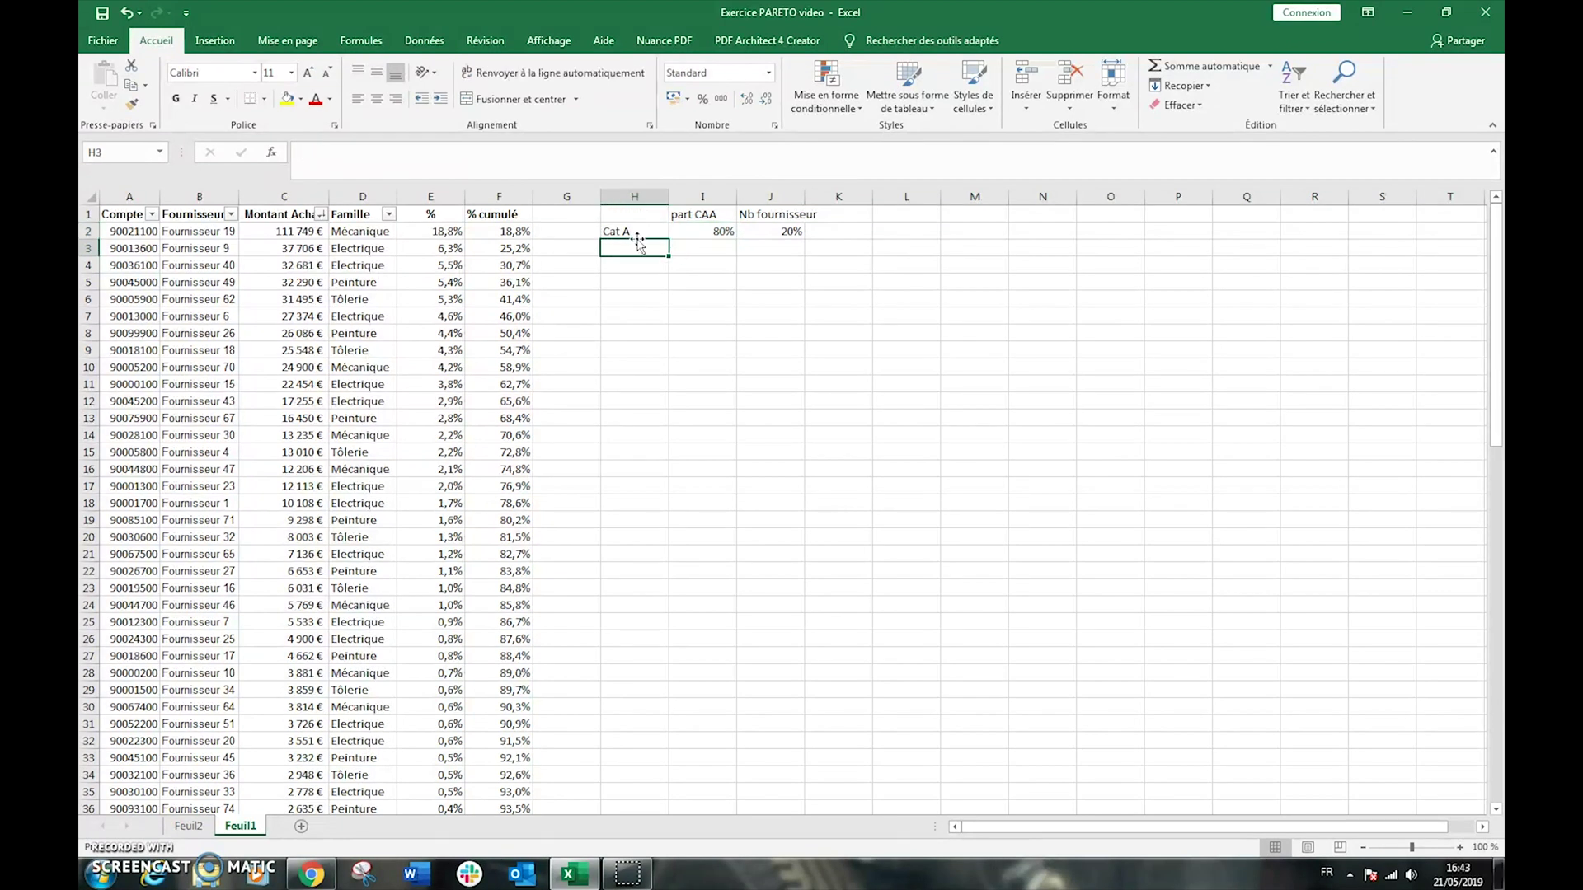
type("Cat B")
key("Tab")
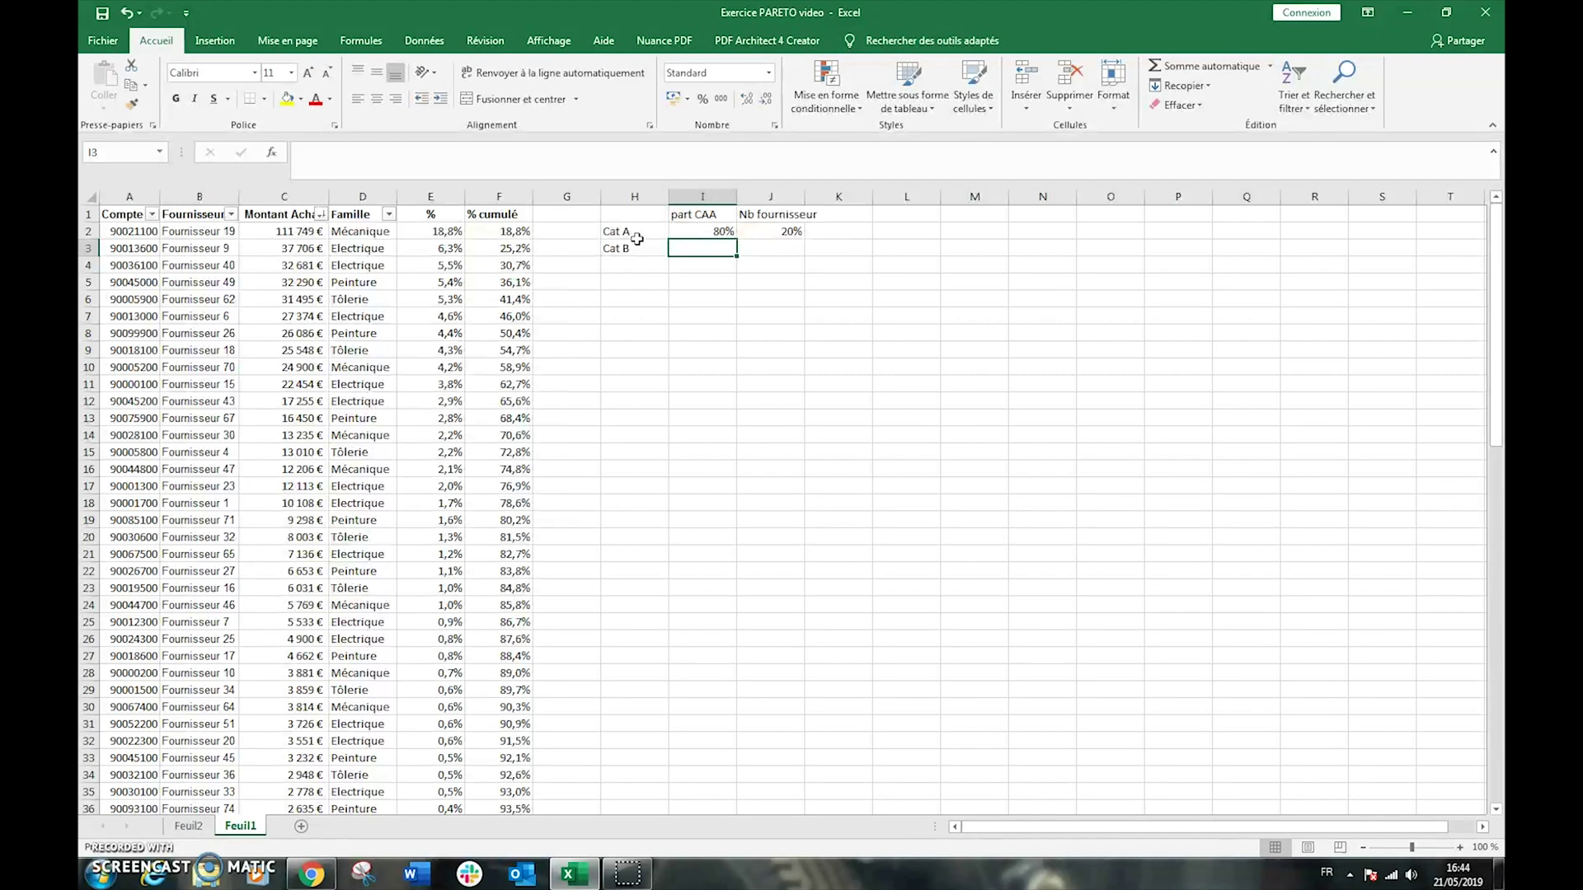
type("15")
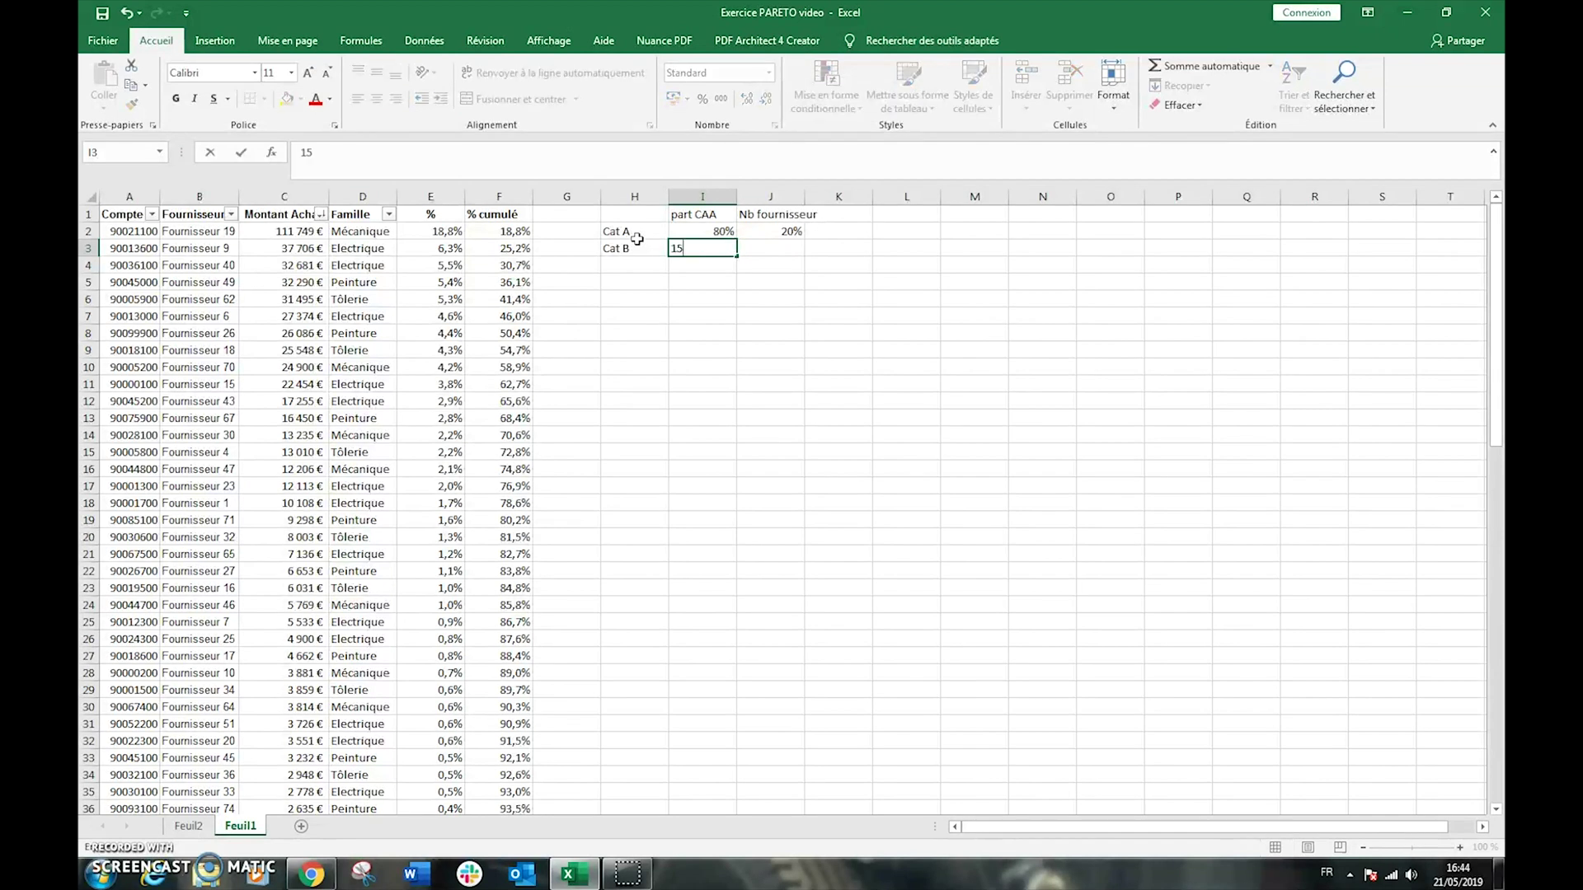
type("%")
key("Tab")
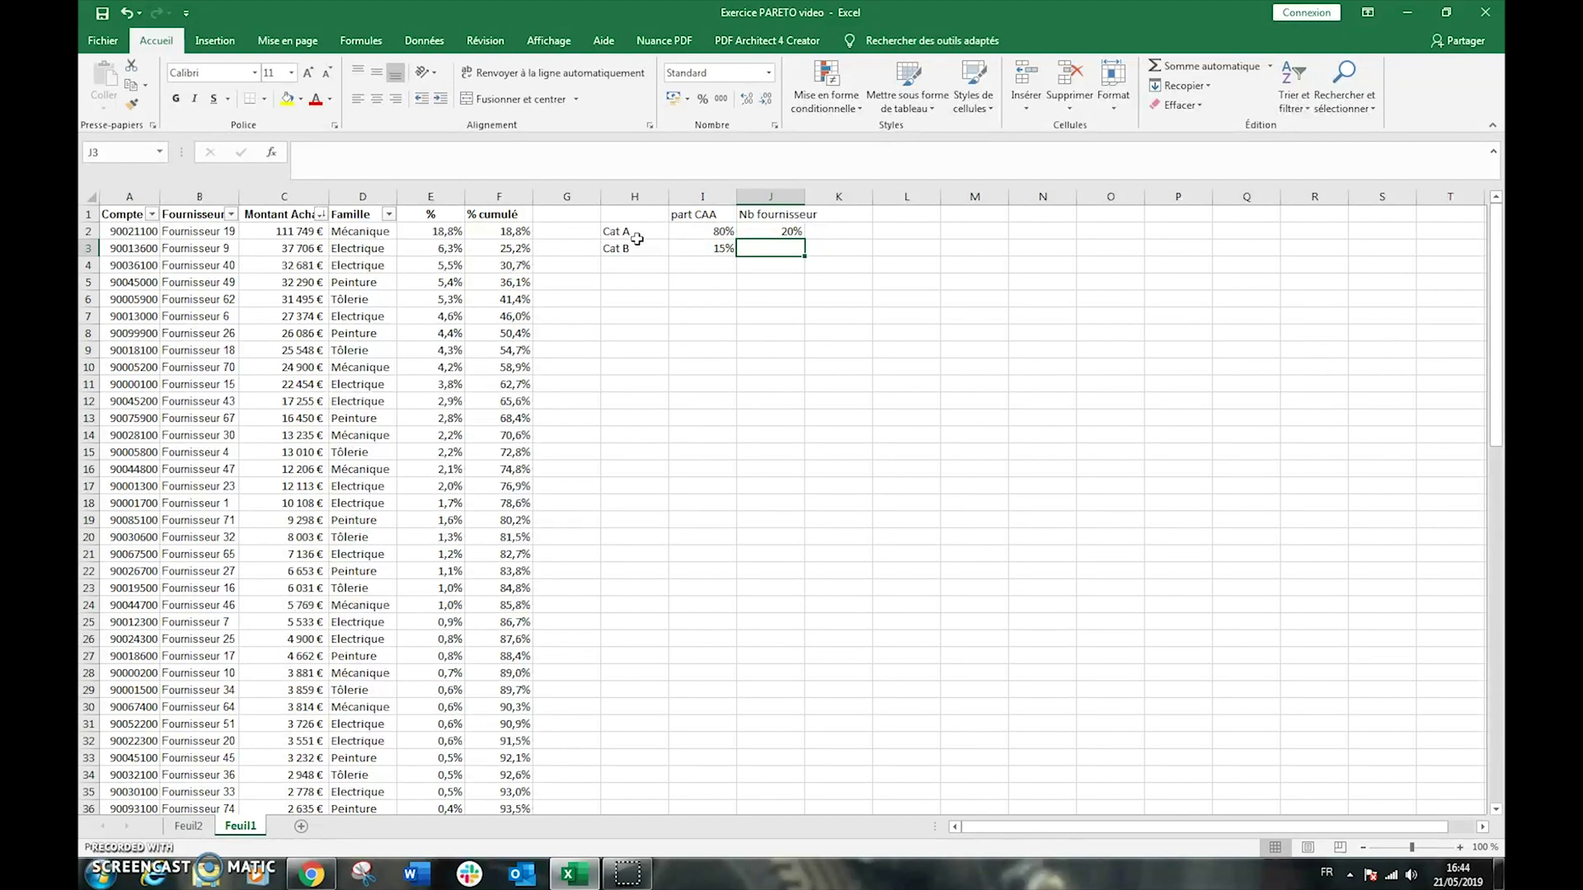
type("30%")
key("Return")
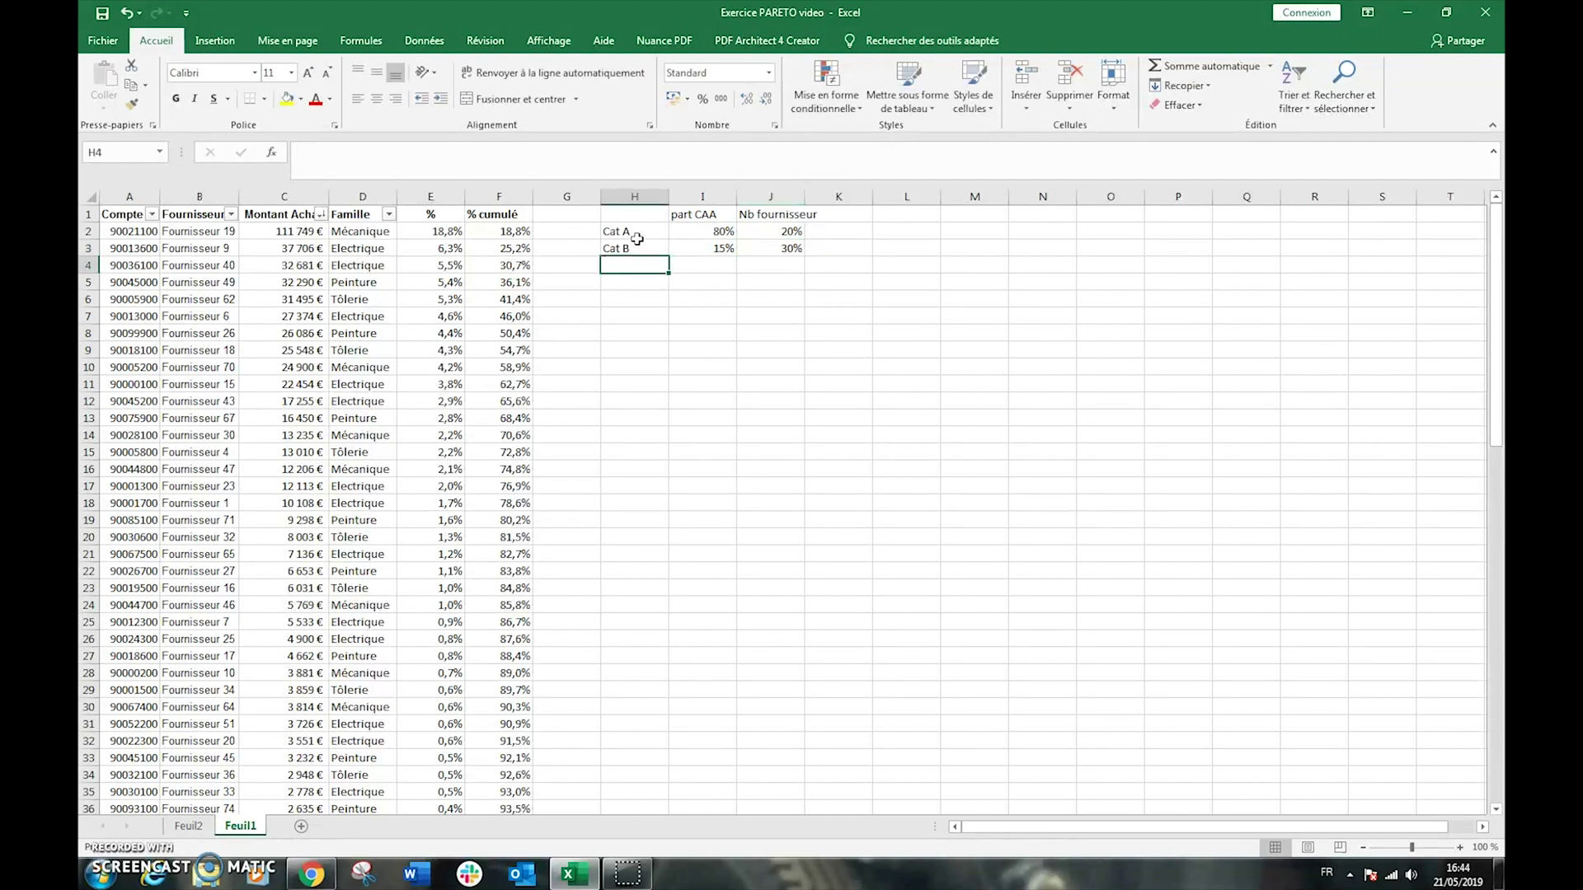
Add a "Cat C" row in row 4 of the category table with 5% in I4 and 50% in J4
type("C")
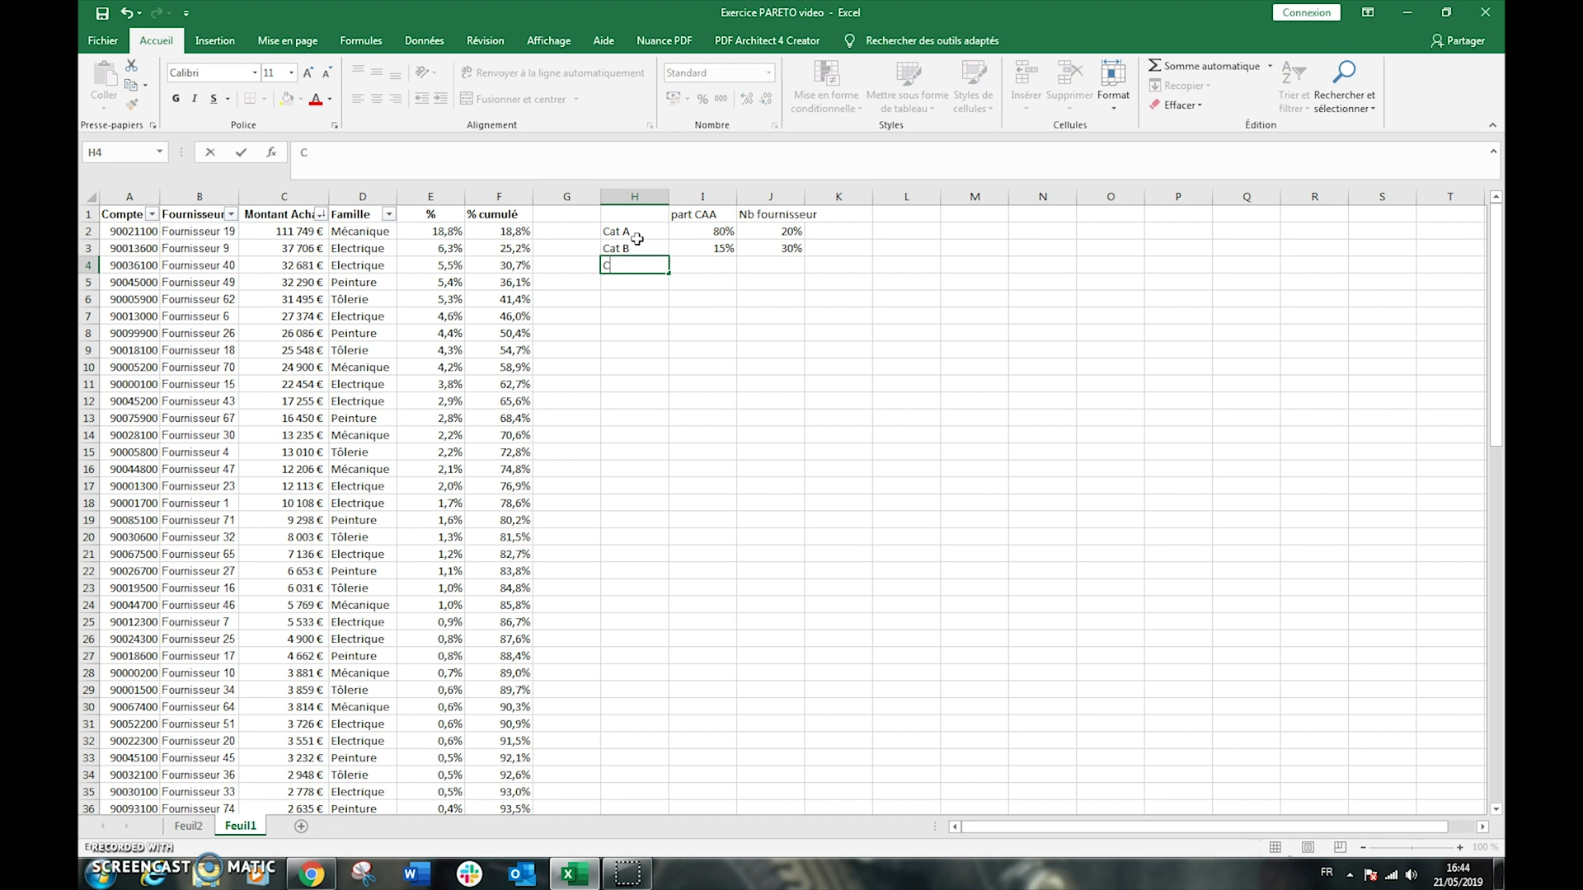
type("at C")
key("Tab")
type("5%")
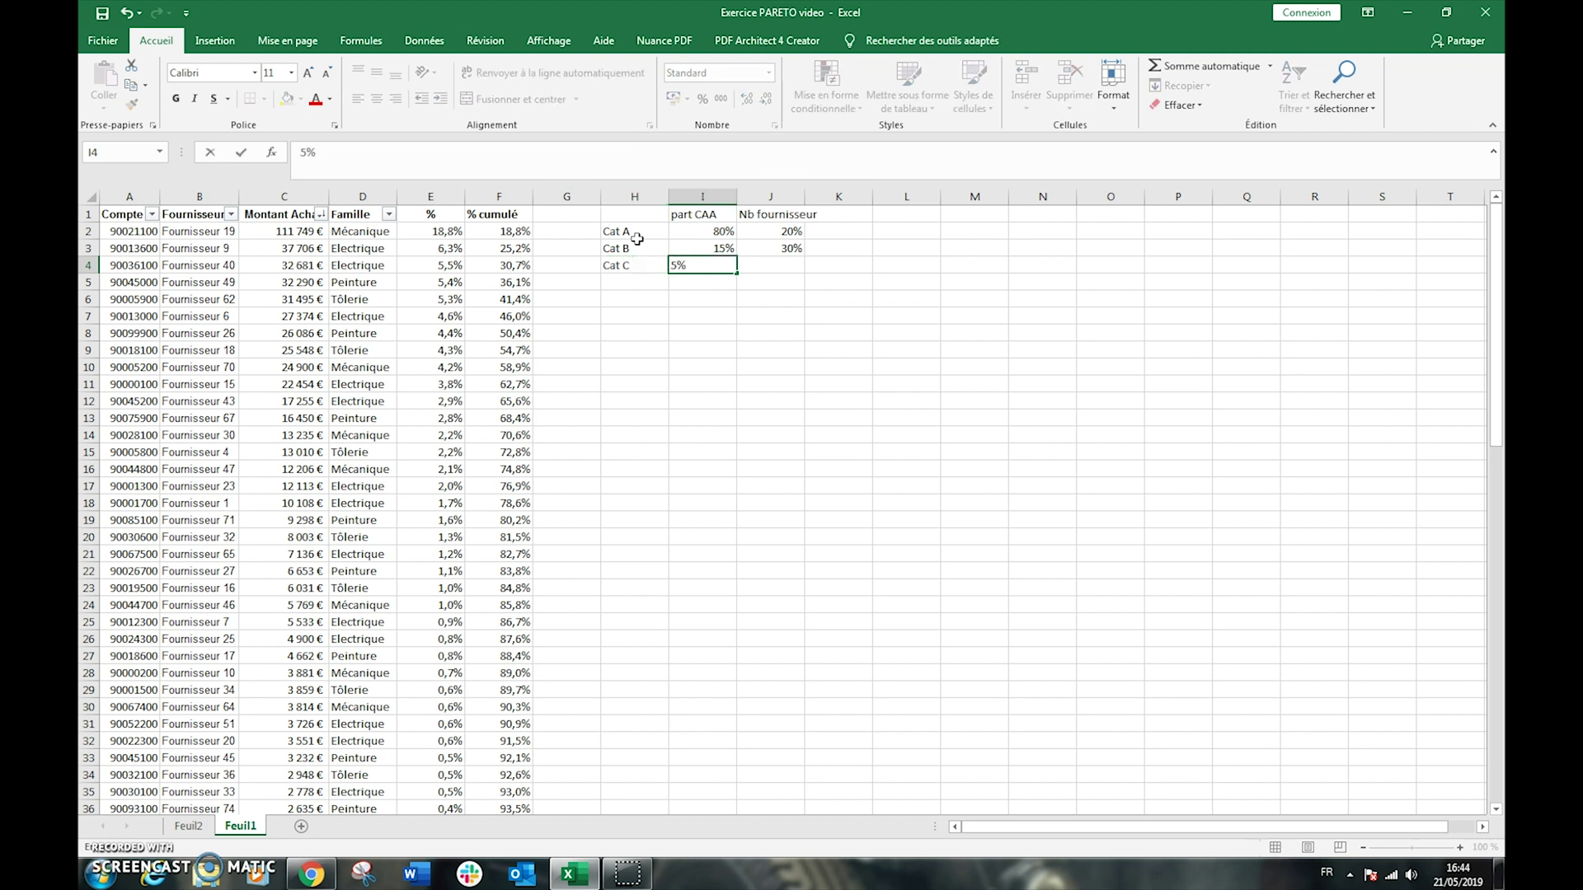
key("Tab")
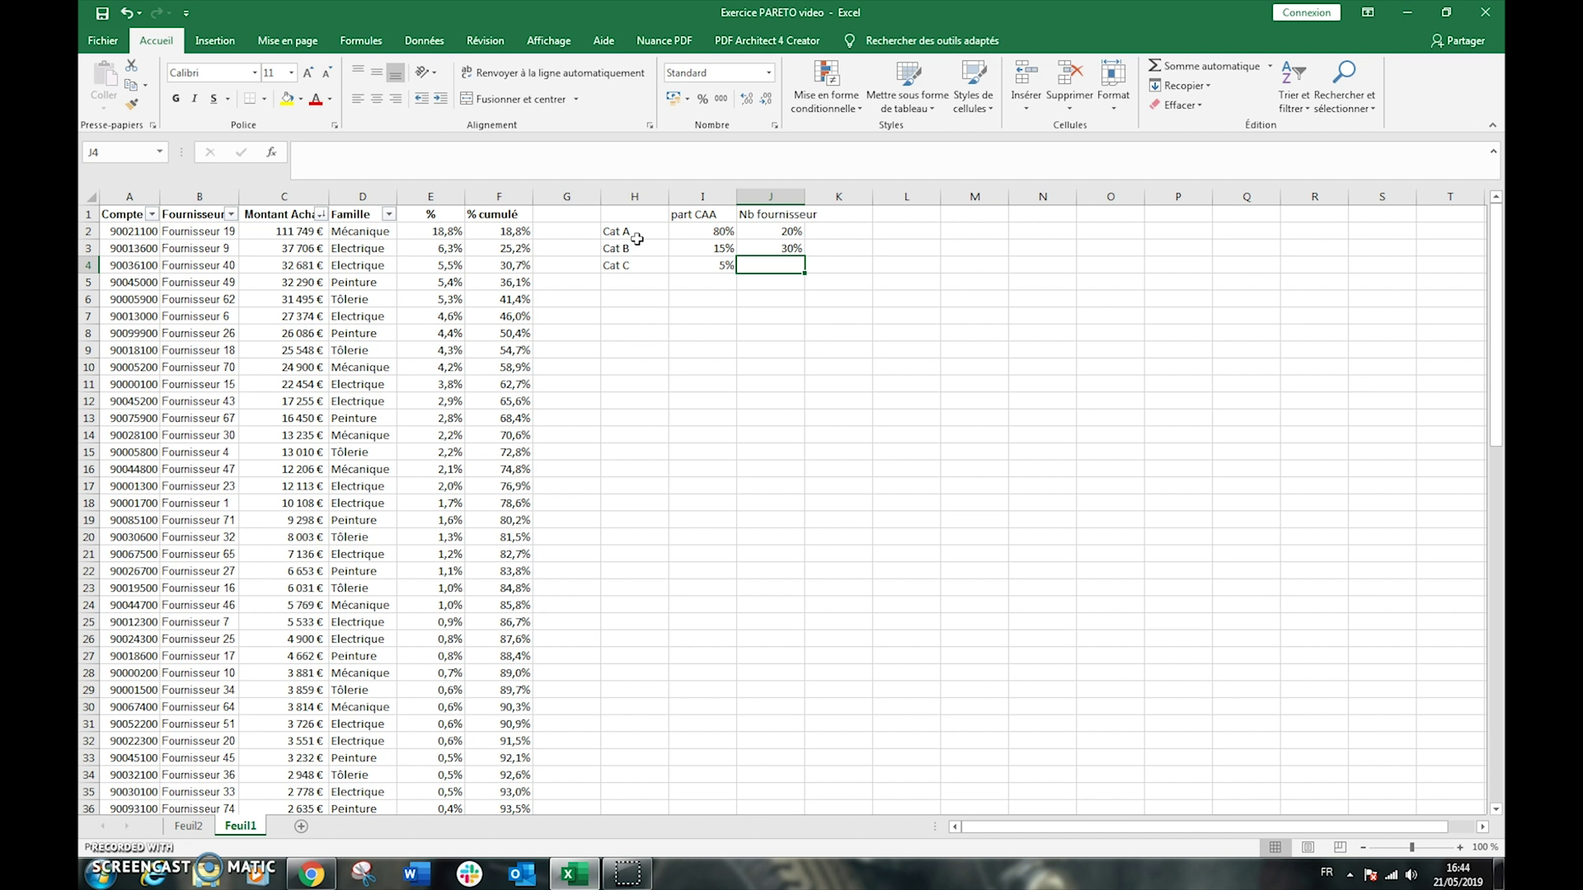
type("50%")
key("Return")
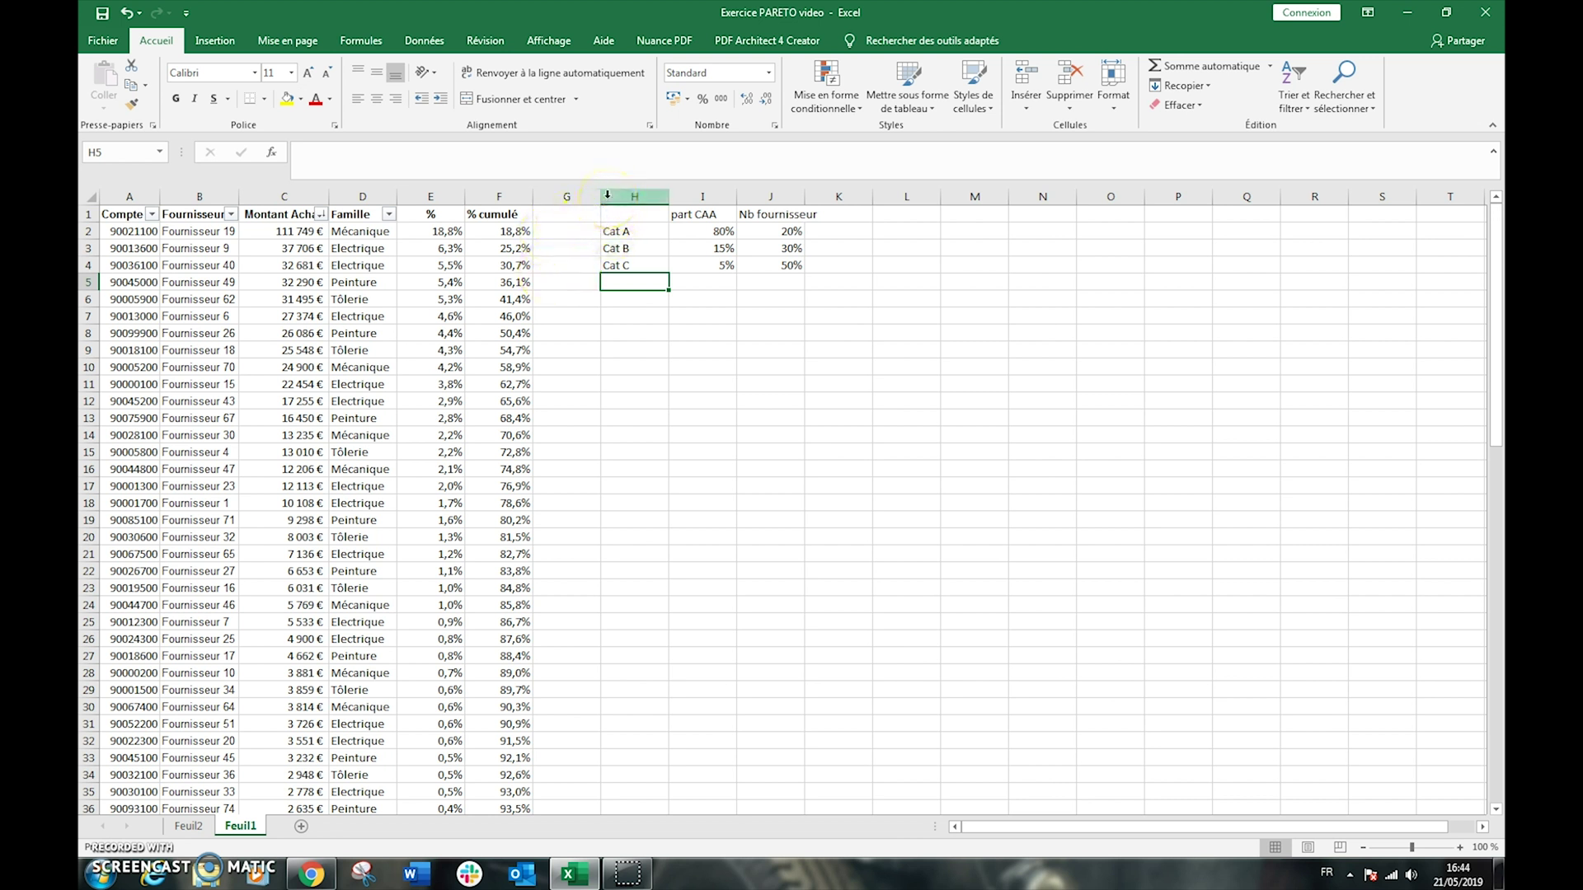
Apply borders to all cells of the category table H1:J4
left_click_drag(619, 216, 752, 268)
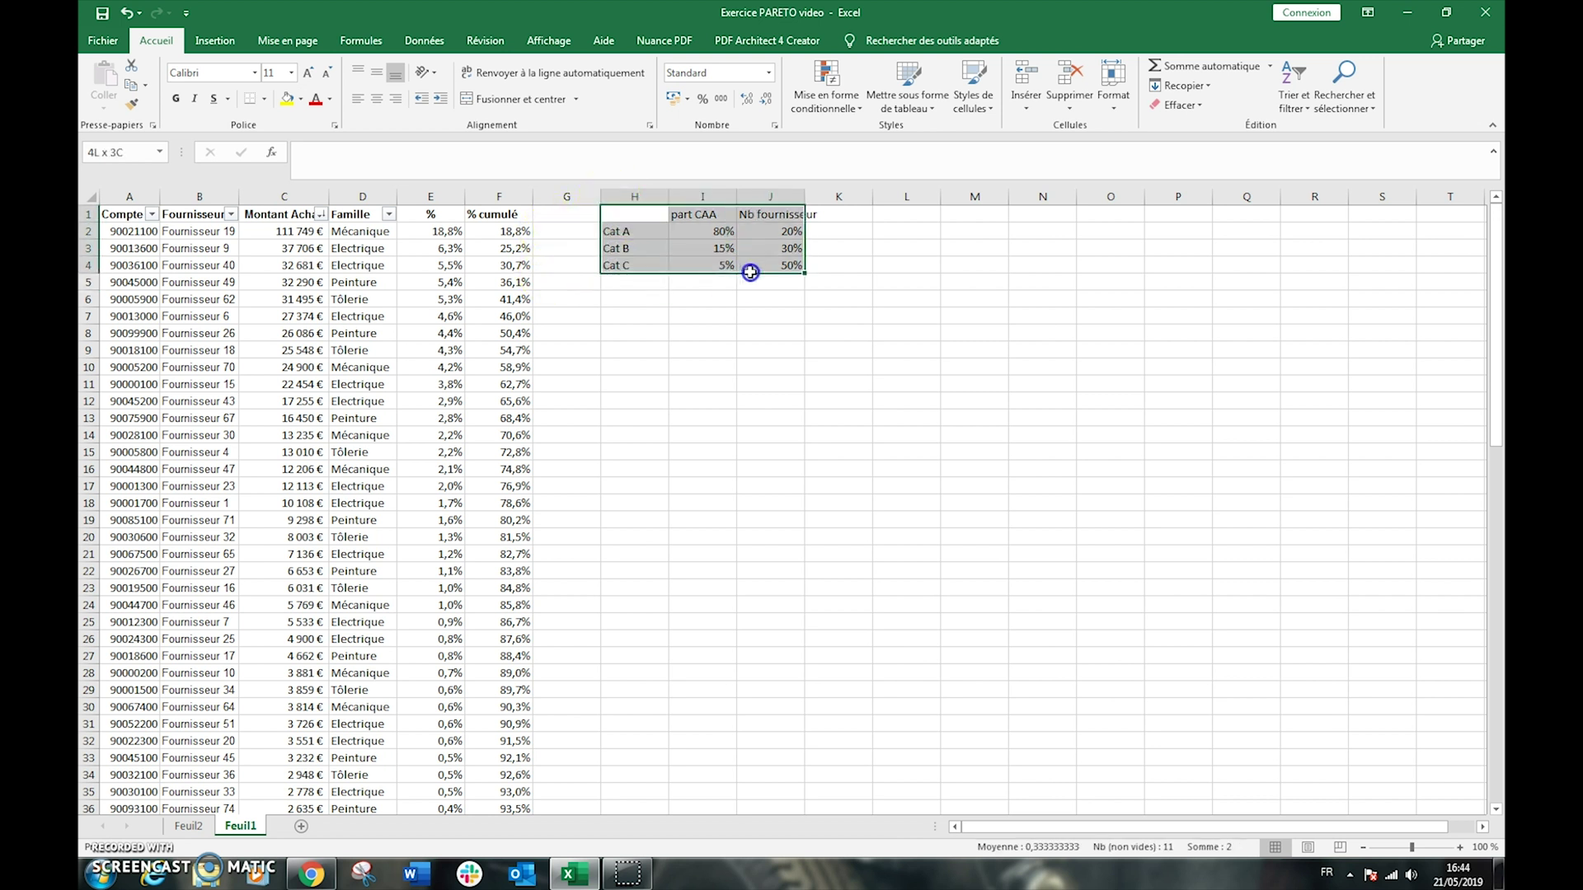
left_click(264, 98)
left_click(251, 269)
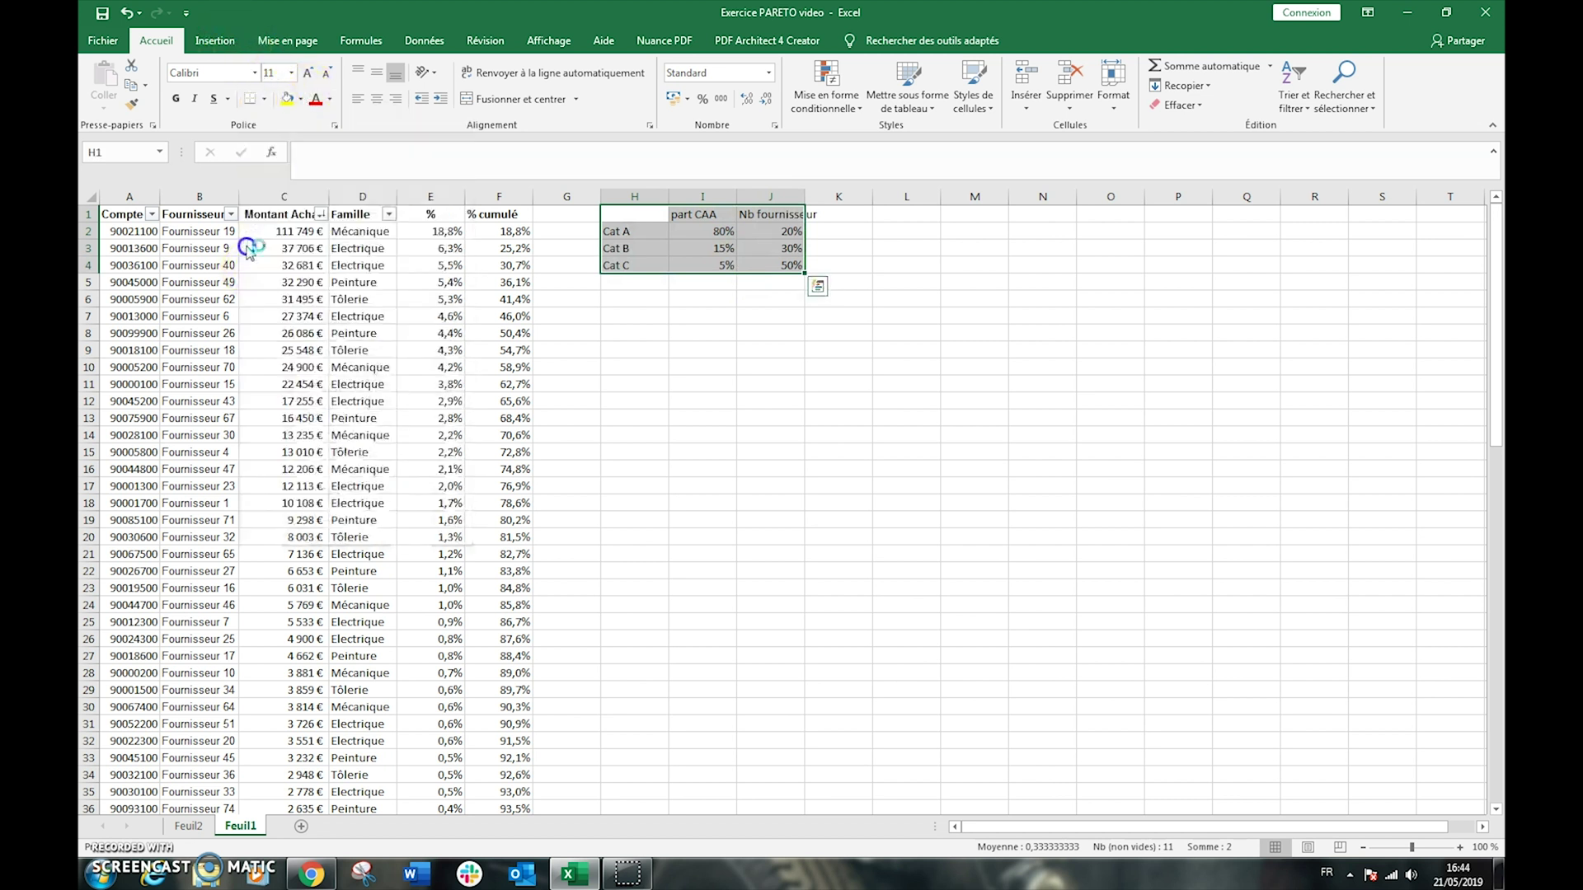
left_click(634, 350)
Insert an empty column before column H to shift the category table away from the supplier data
left_click(623, 190)
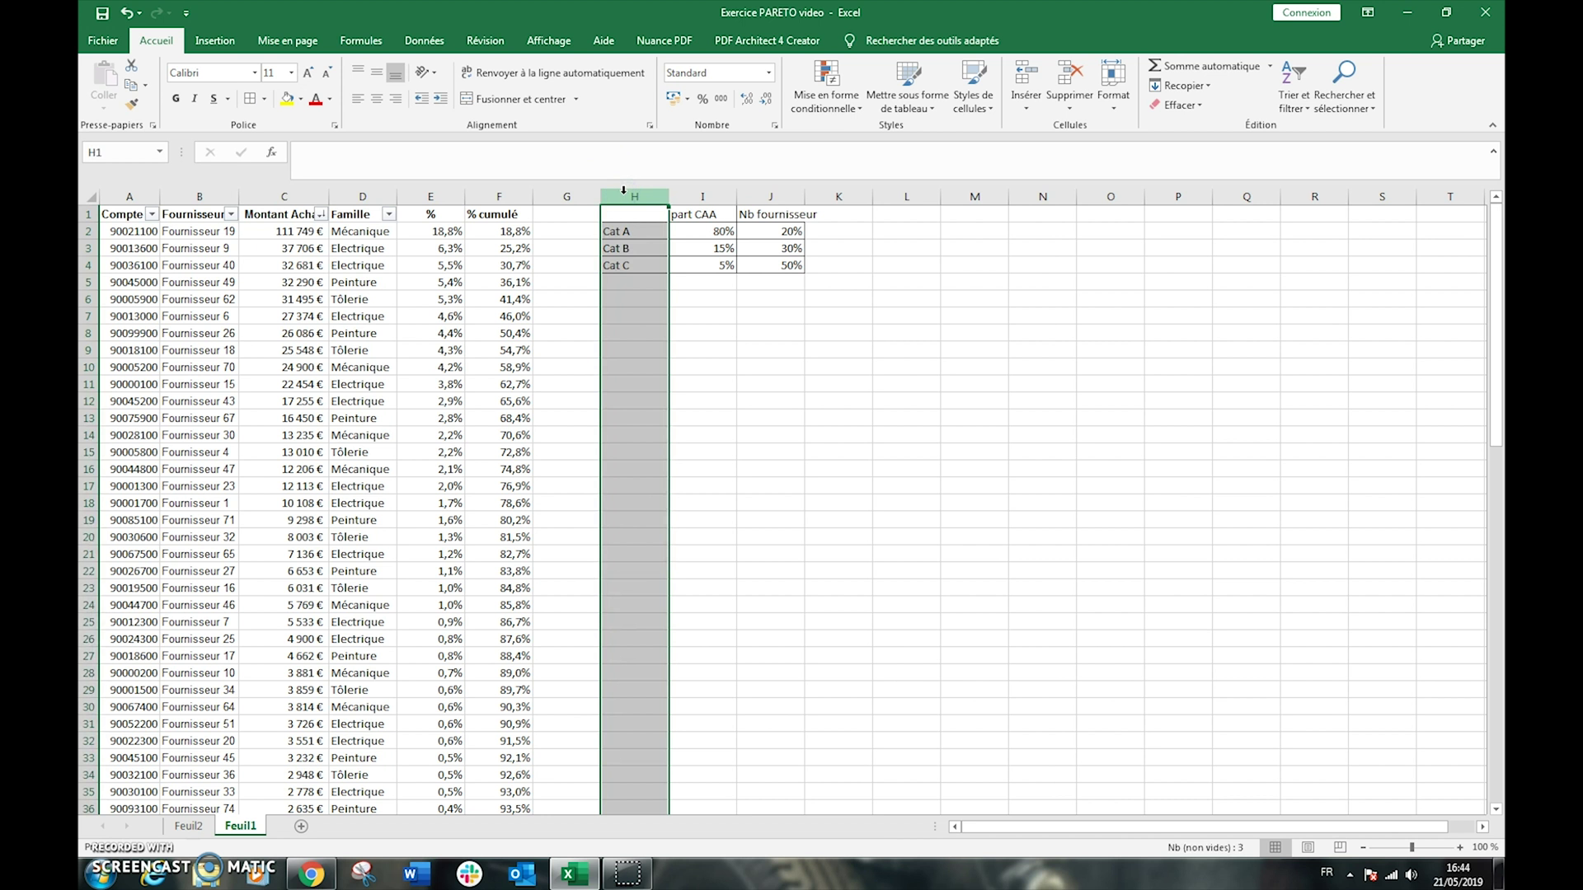
key("Left")
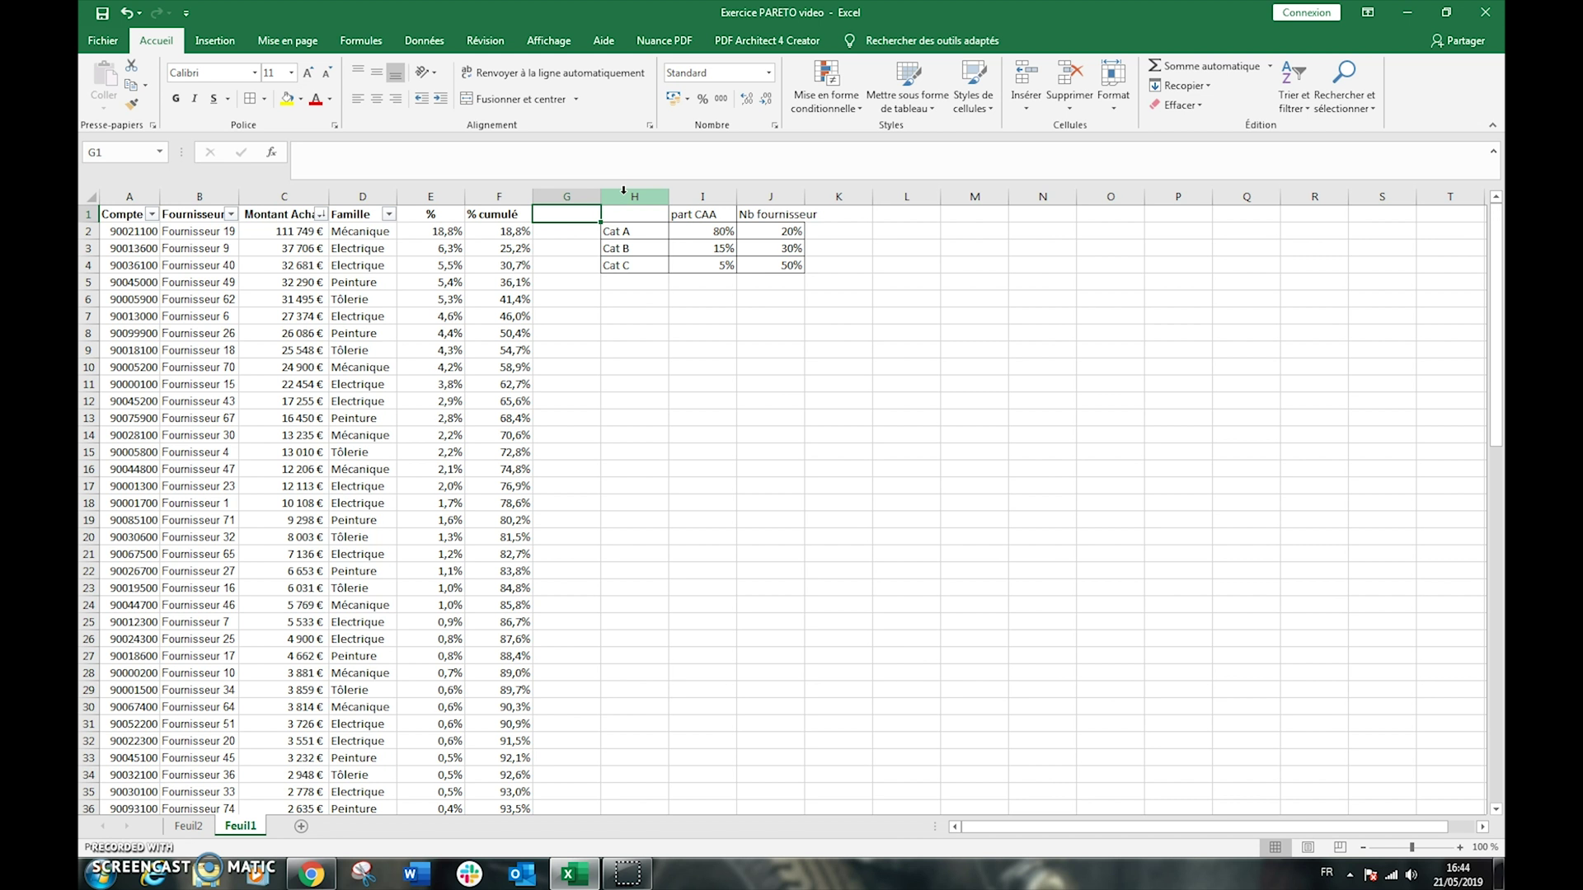
left_click(623, 190)
right_click(632, 199)
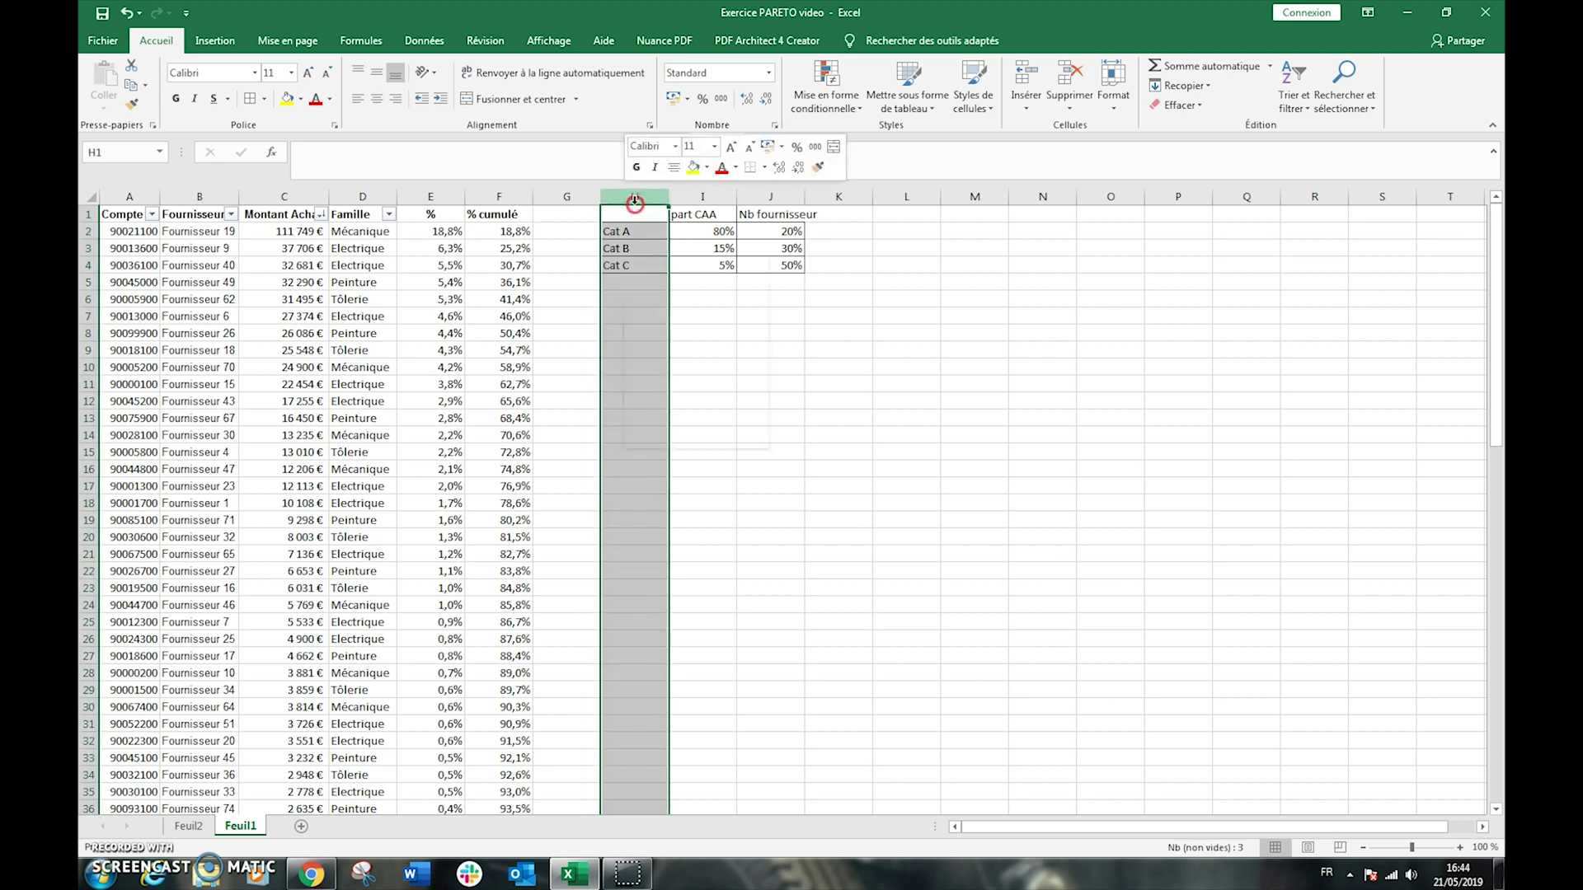
left_click(667, 313)
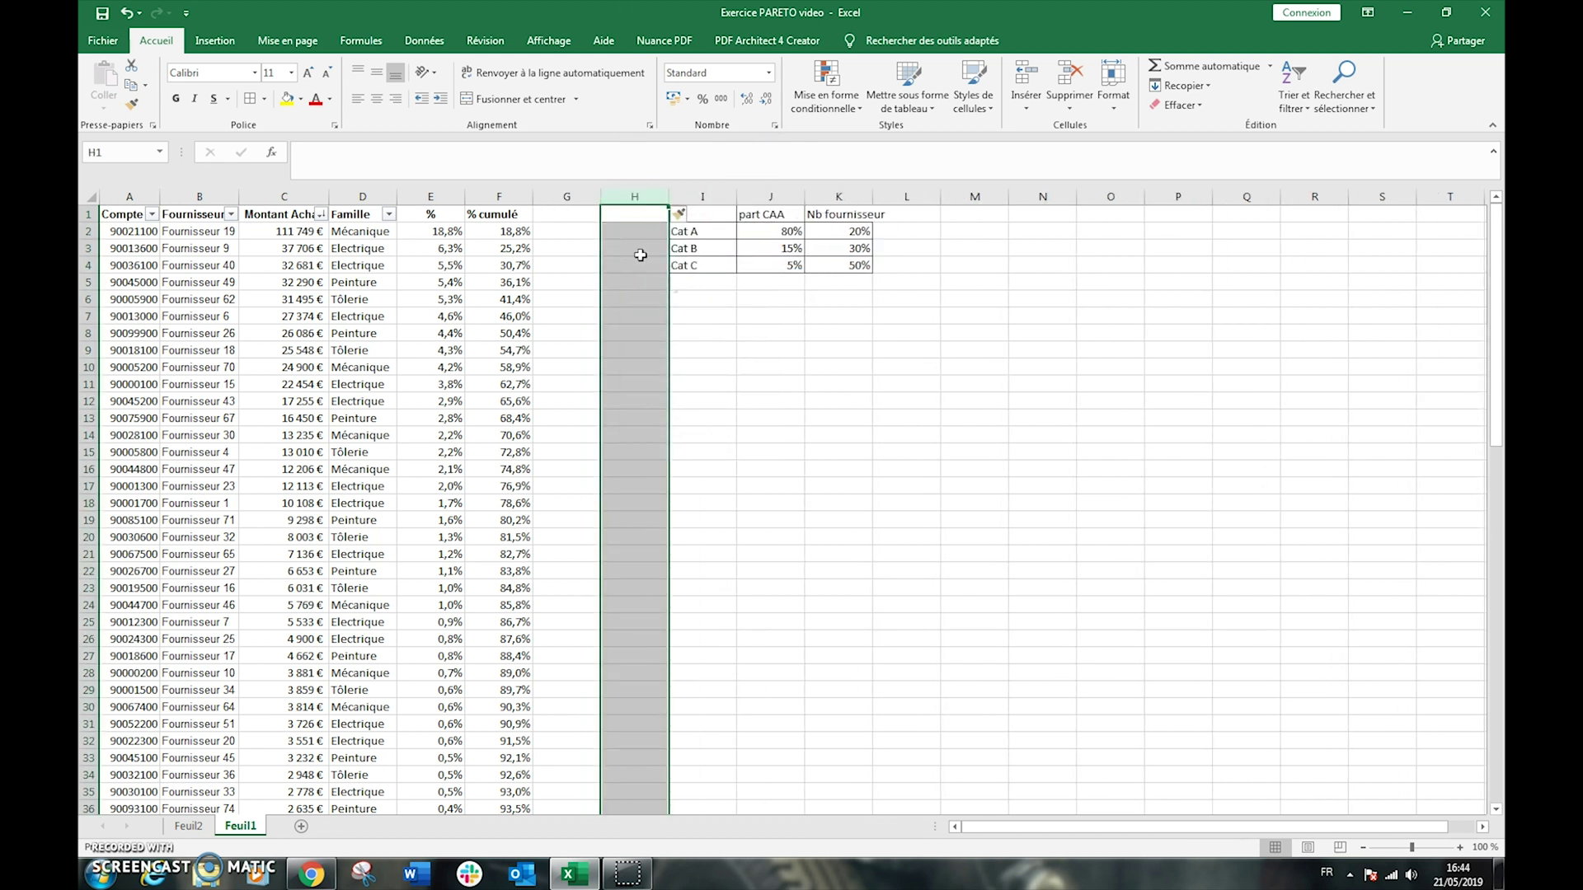
Enter the category formula =SI(F2>95%;"C";SI(F2>80%;"B";"A")) in cell G2 beside the first supplier's cumulative percentage
left_click(576, 230)
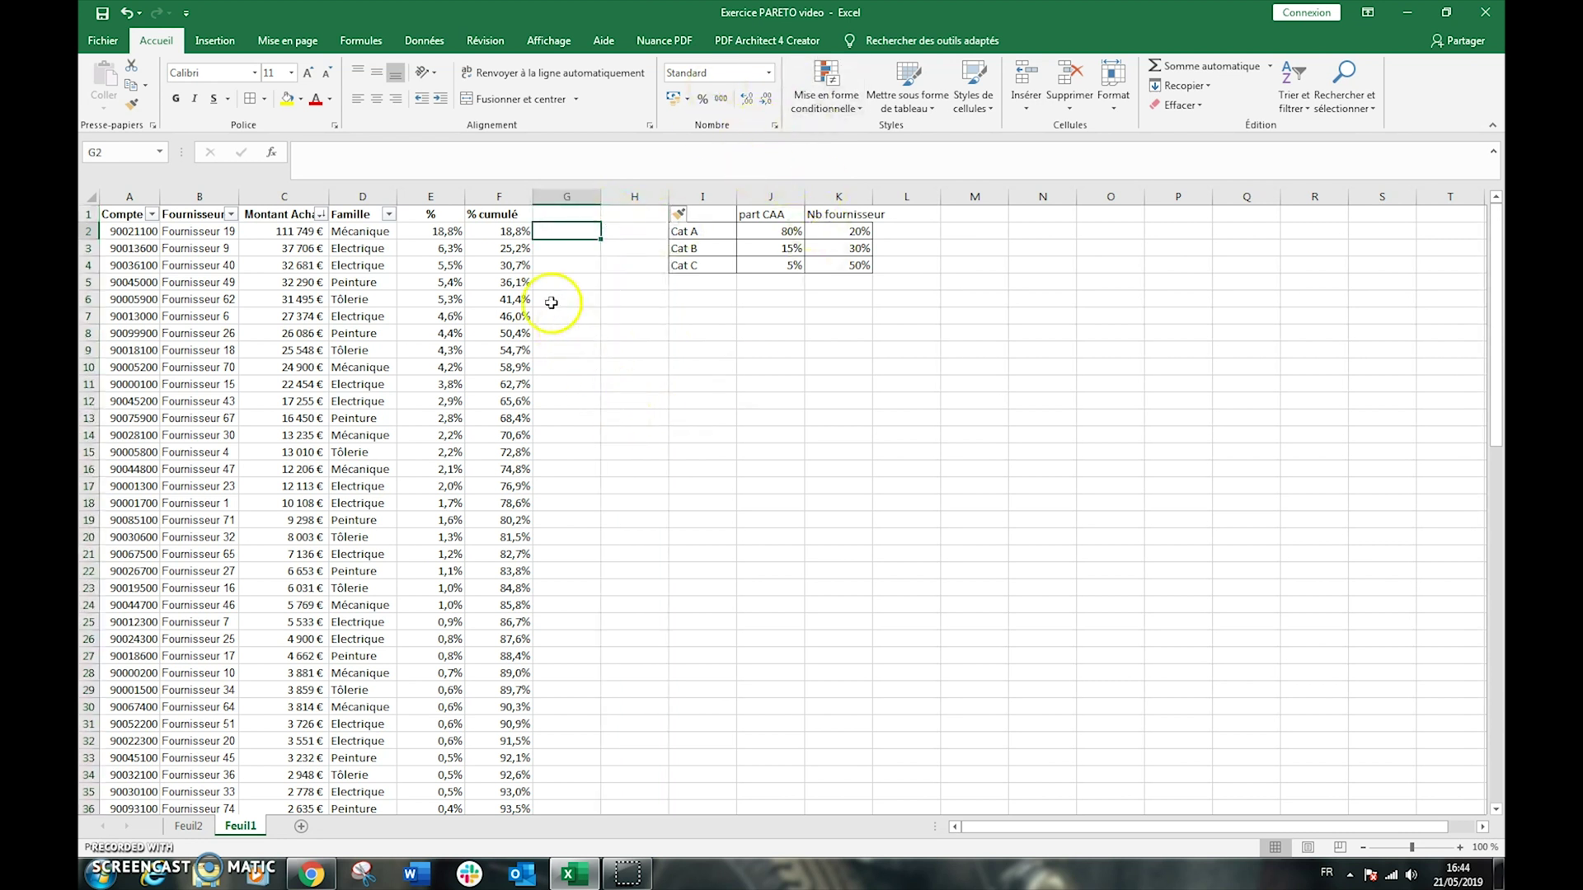
type("=")
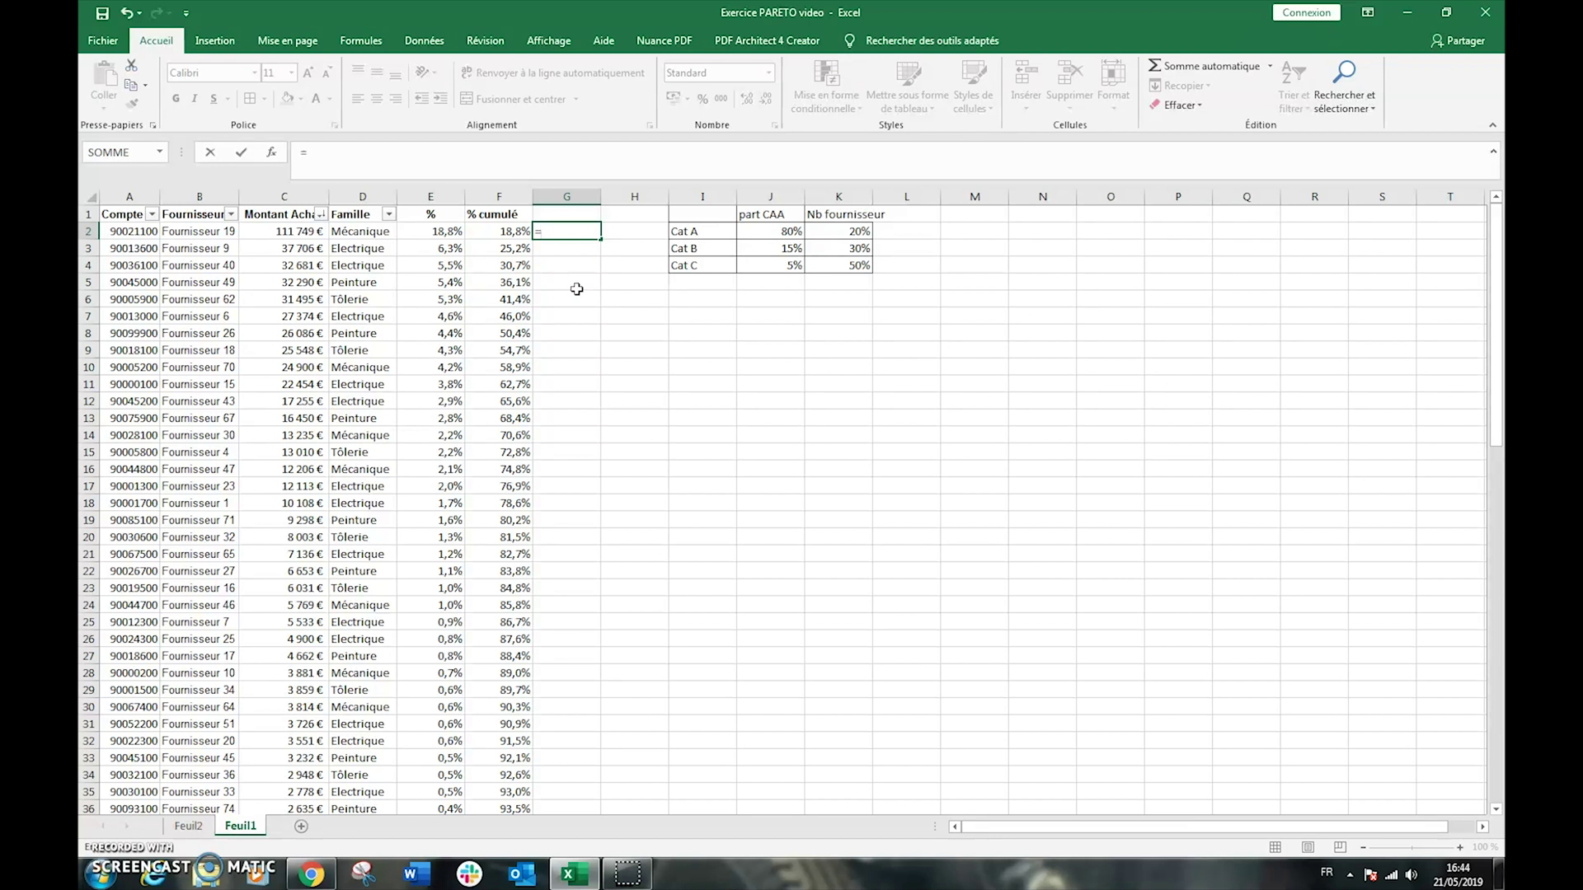
key("Left")
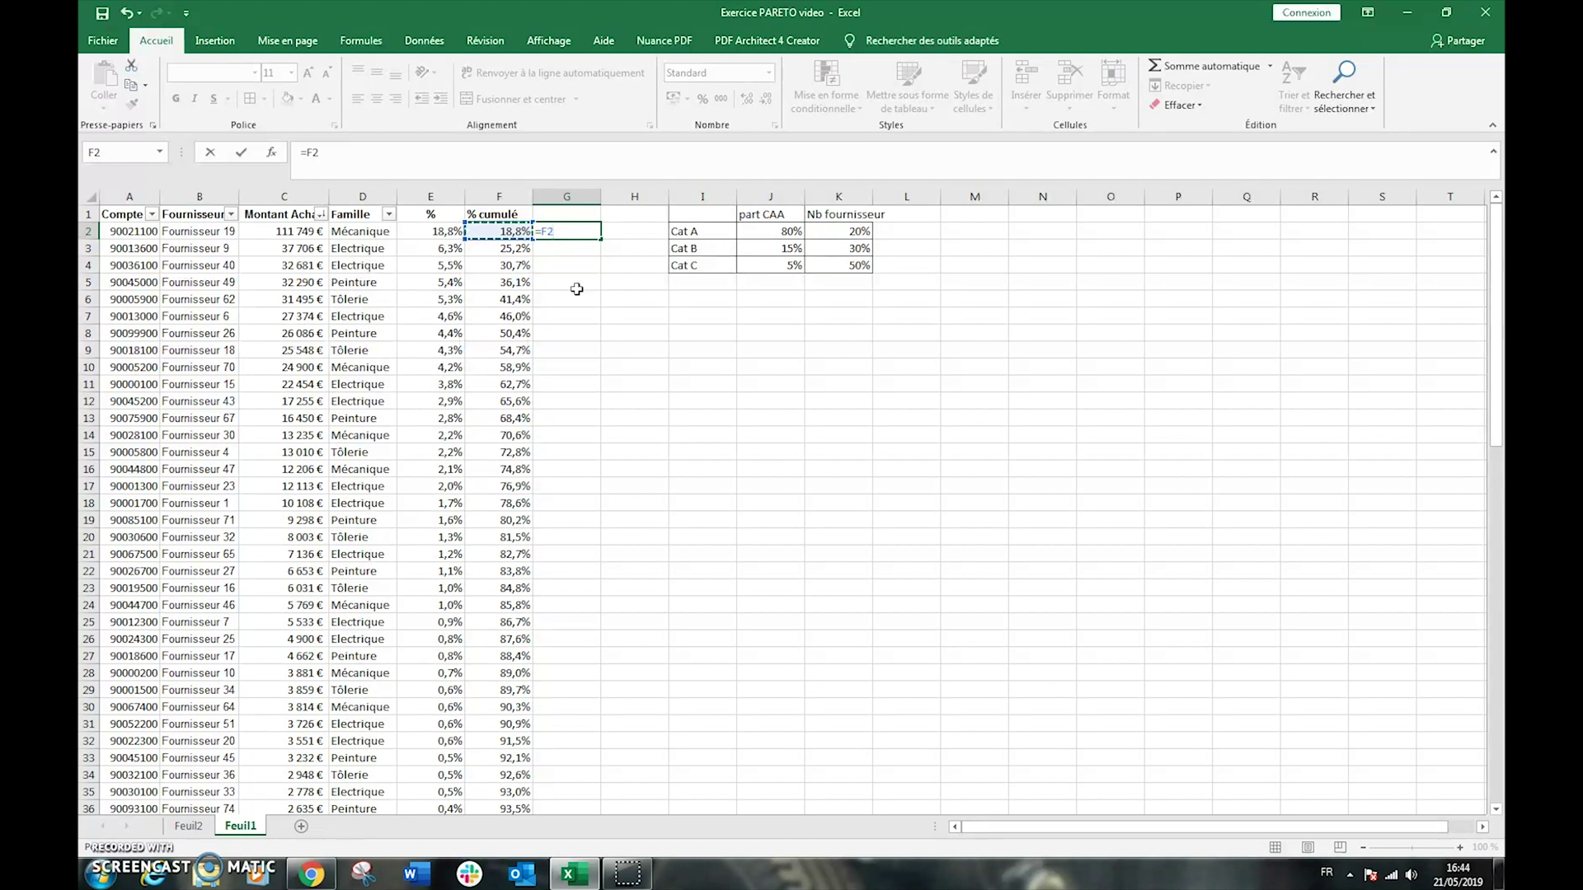
type(">95%;\"C\"")
left_click(309, 151)
type("SI(")
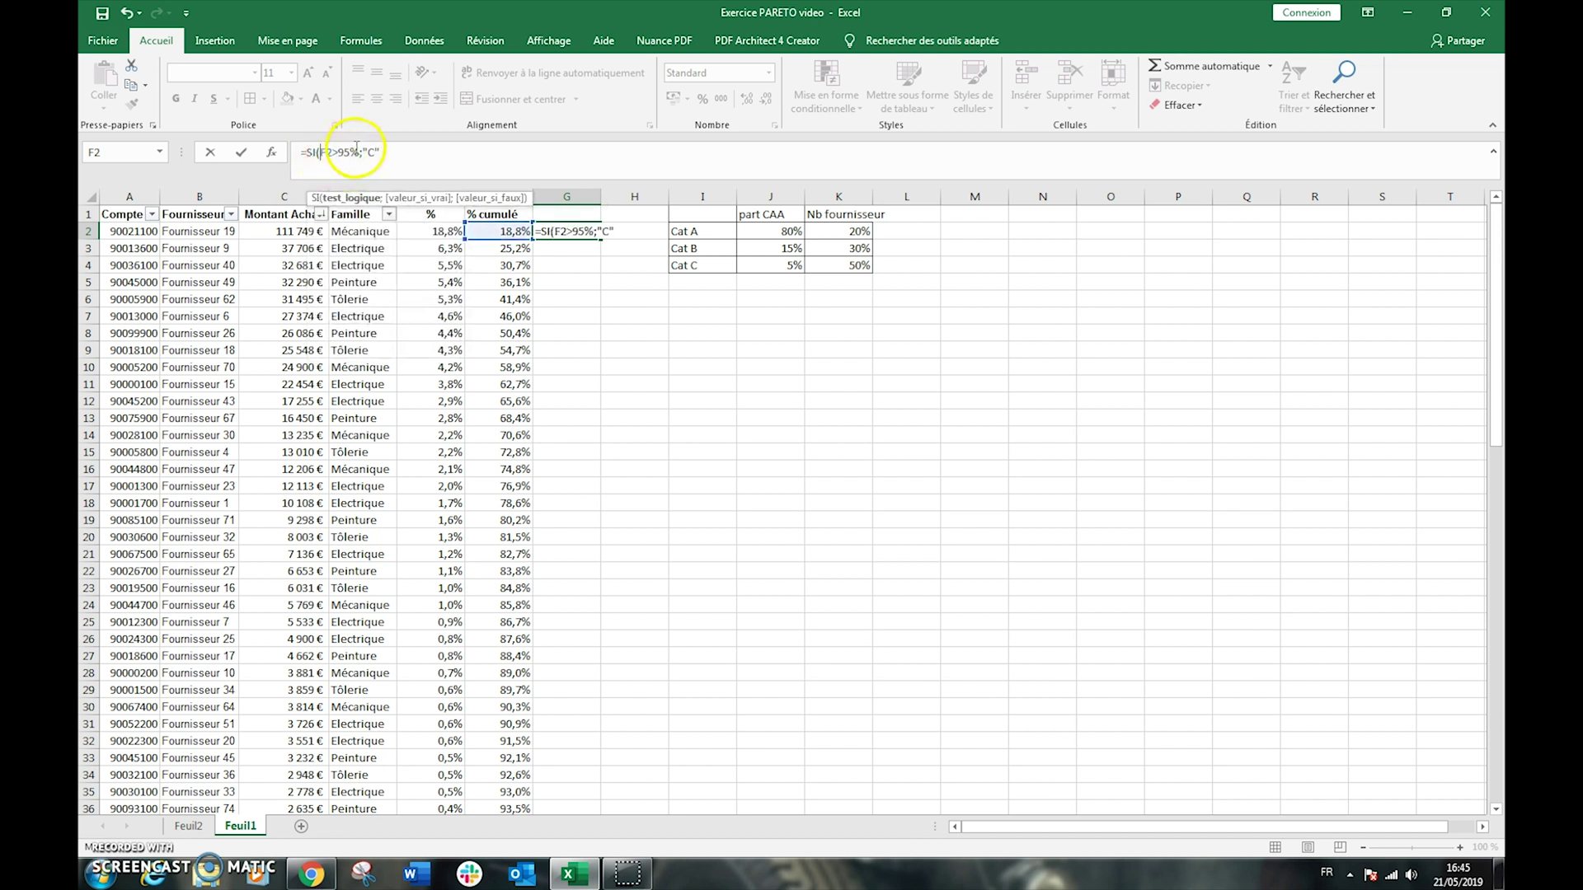
left_click(381, 152)
type(";")
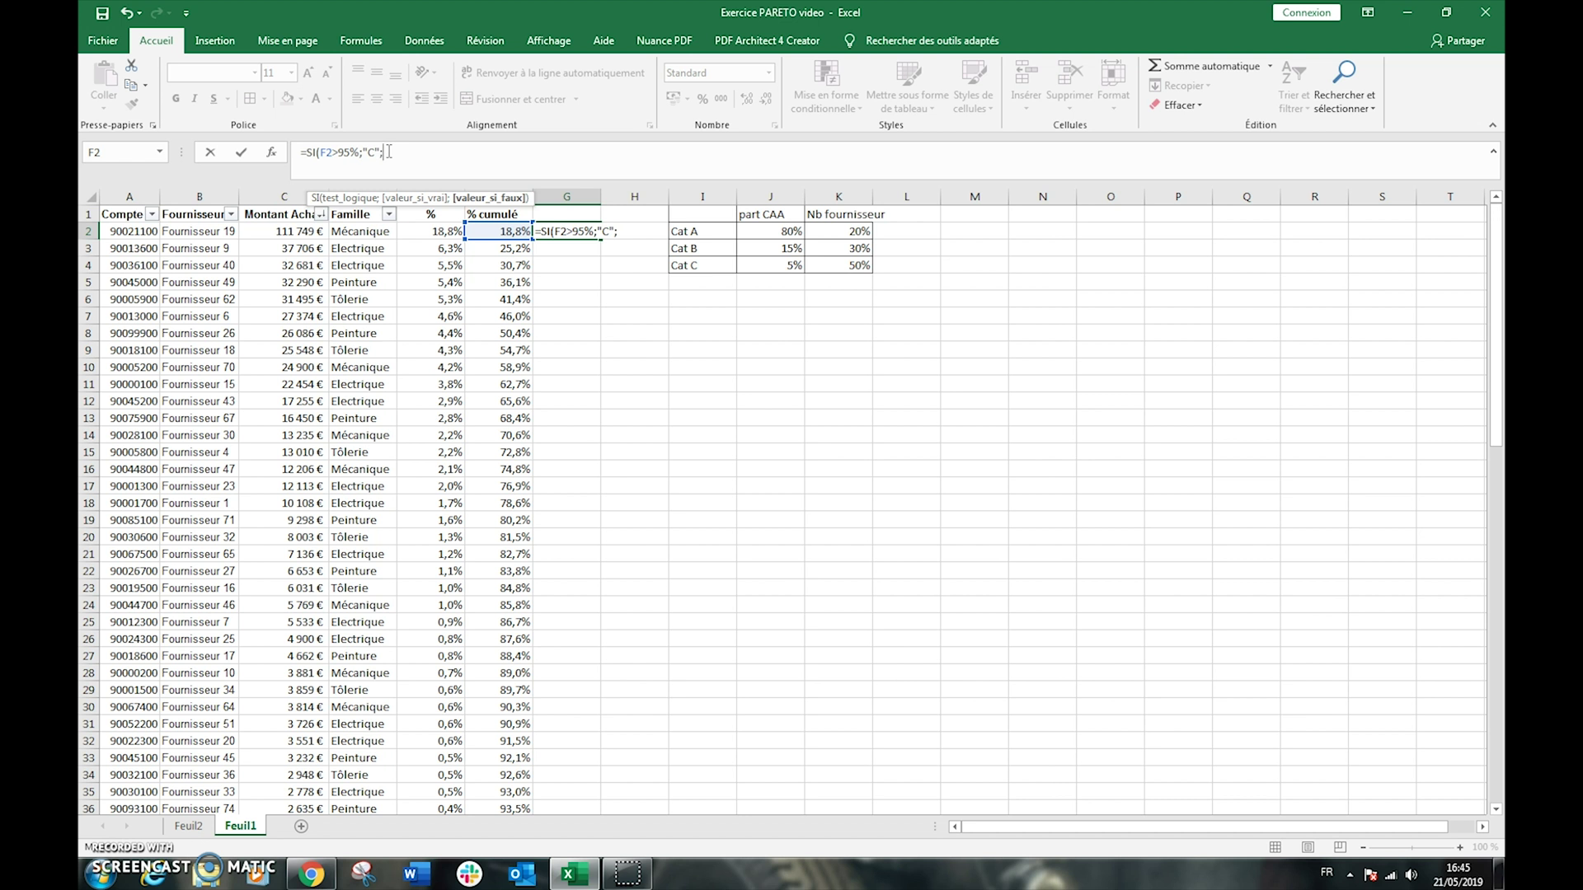
type("SI(")
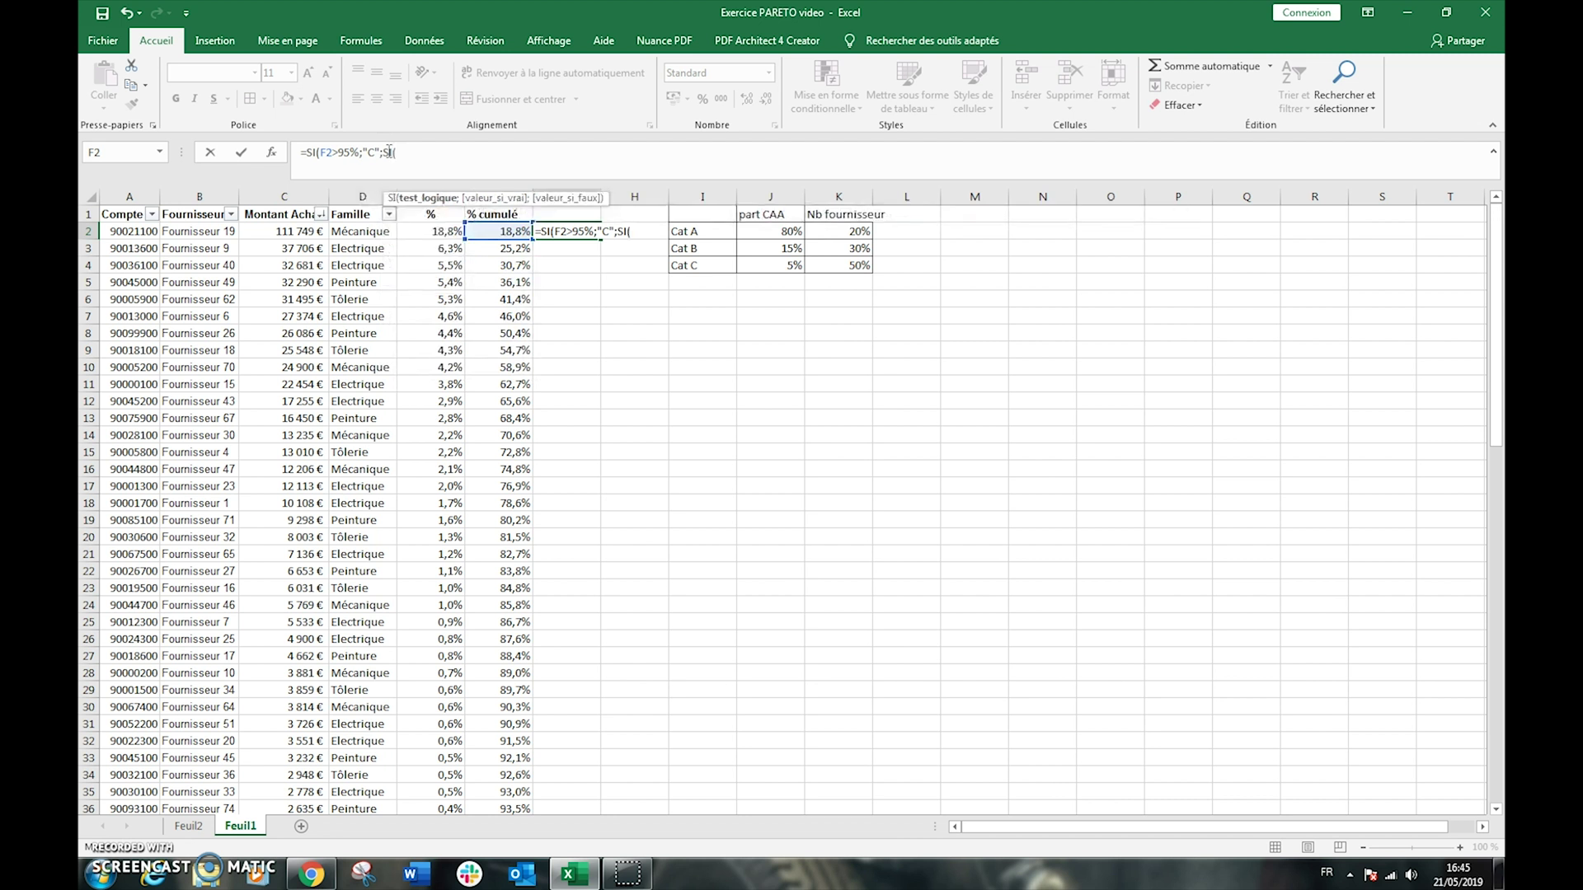
type("F2>80%;\"B")
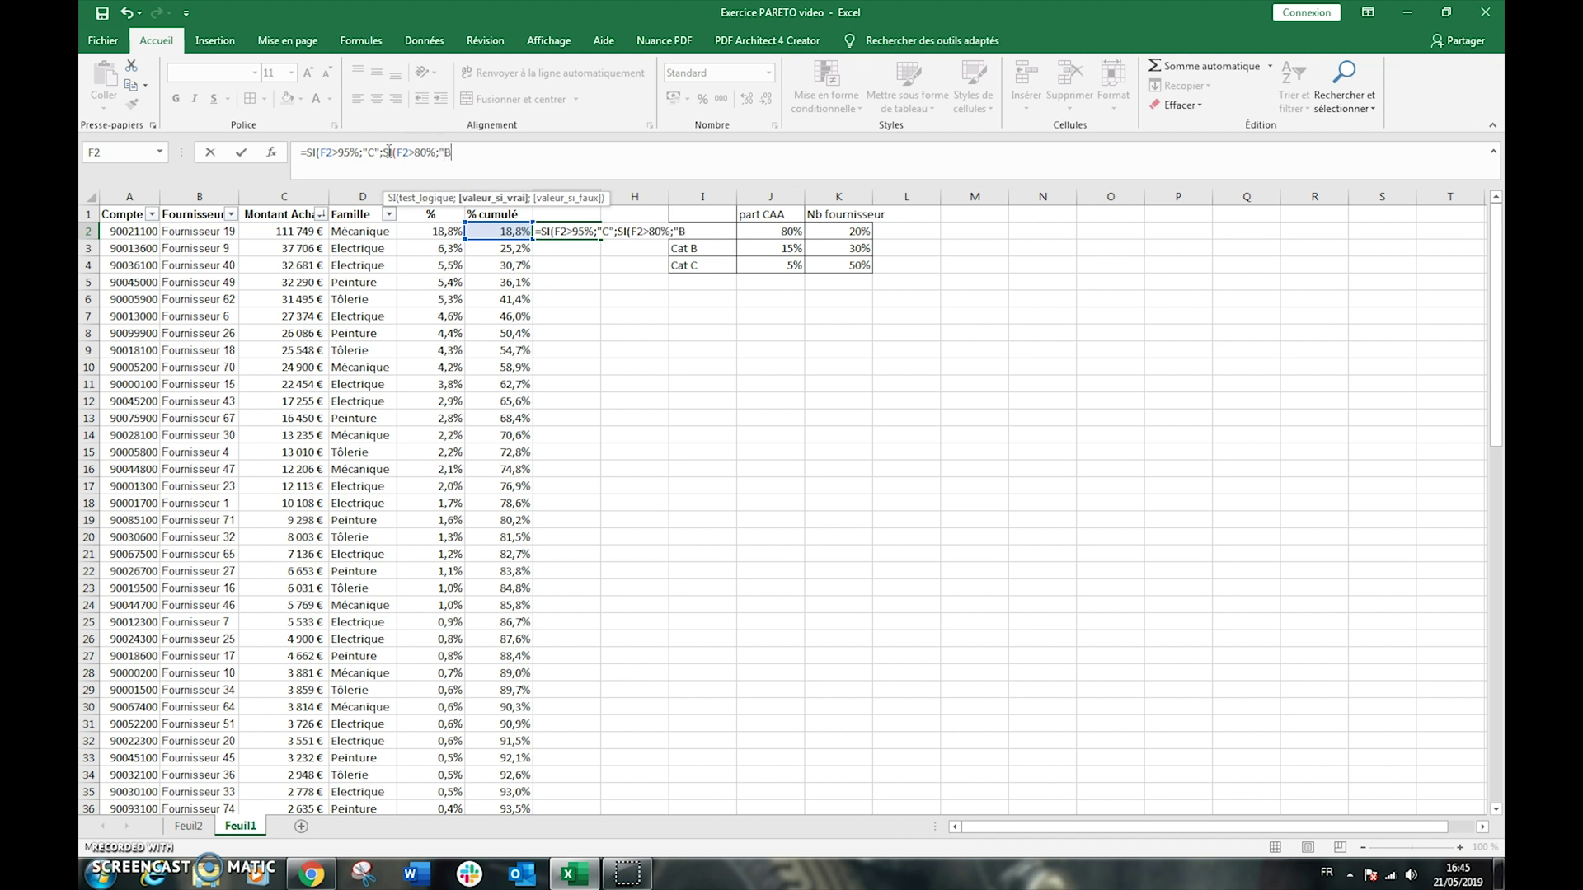
type("\";\"A\"))")
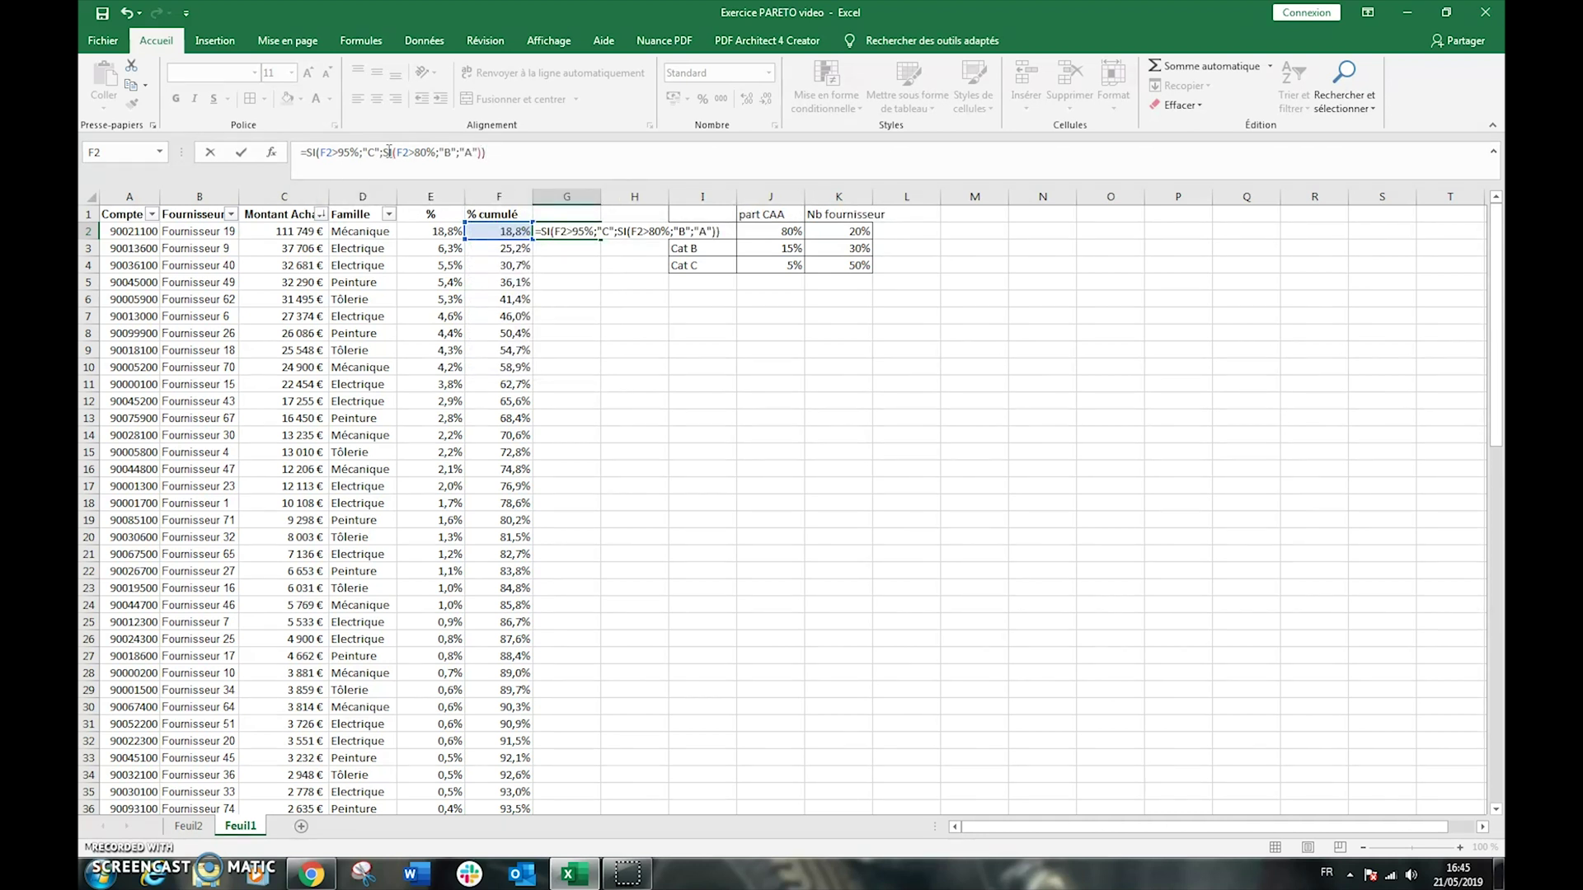
key("Return")
Fill the category formula from G2 down to G75 and check that it reaches the last supplier row
key("Up")
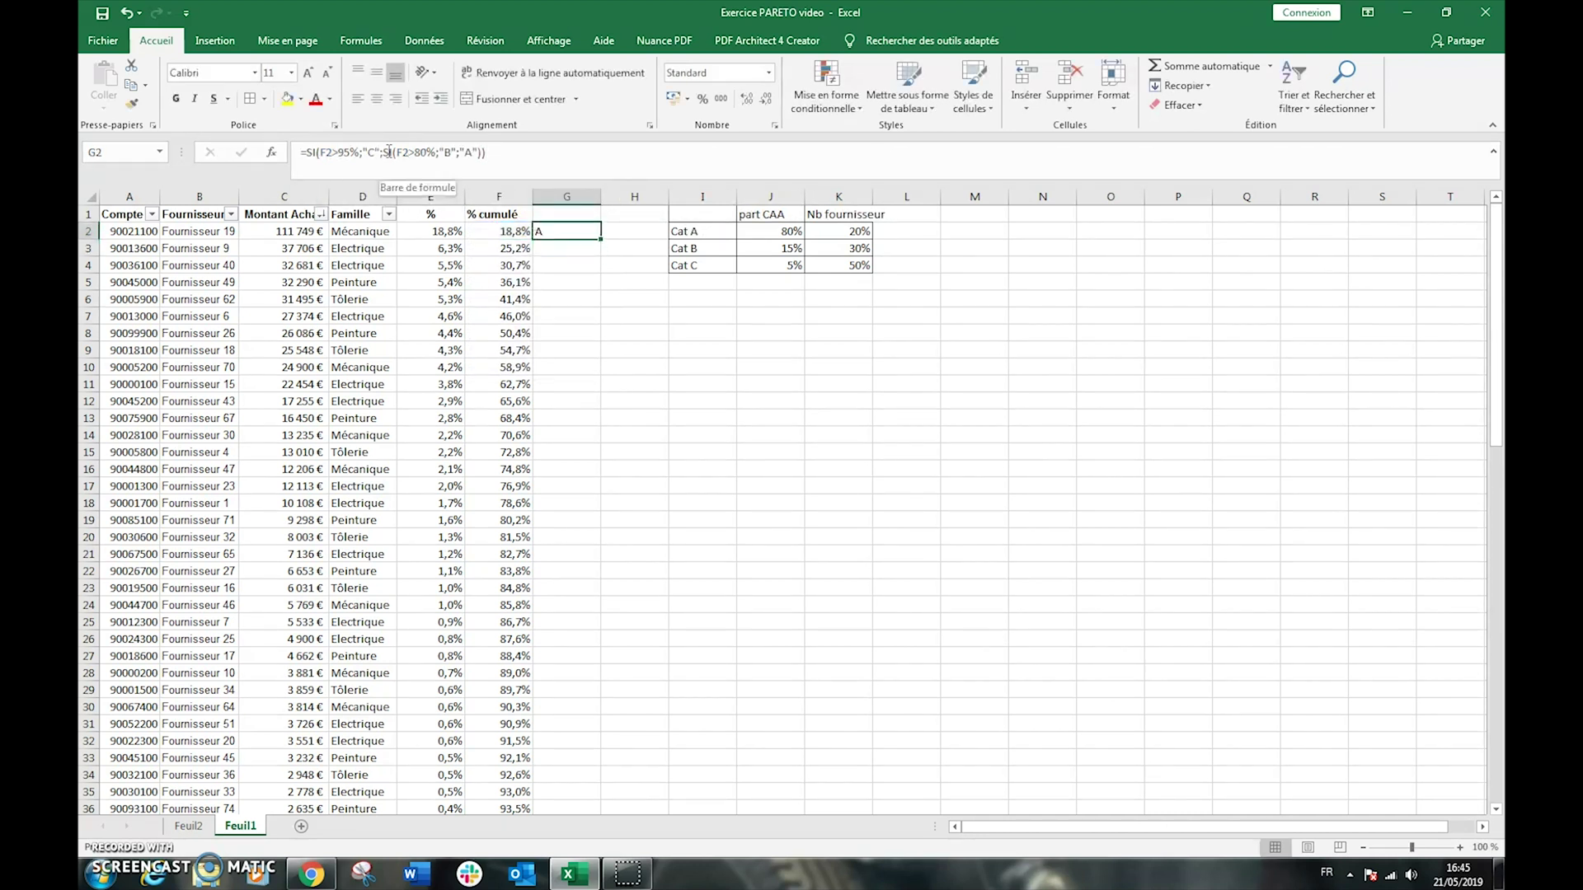
double_click(602, 240)
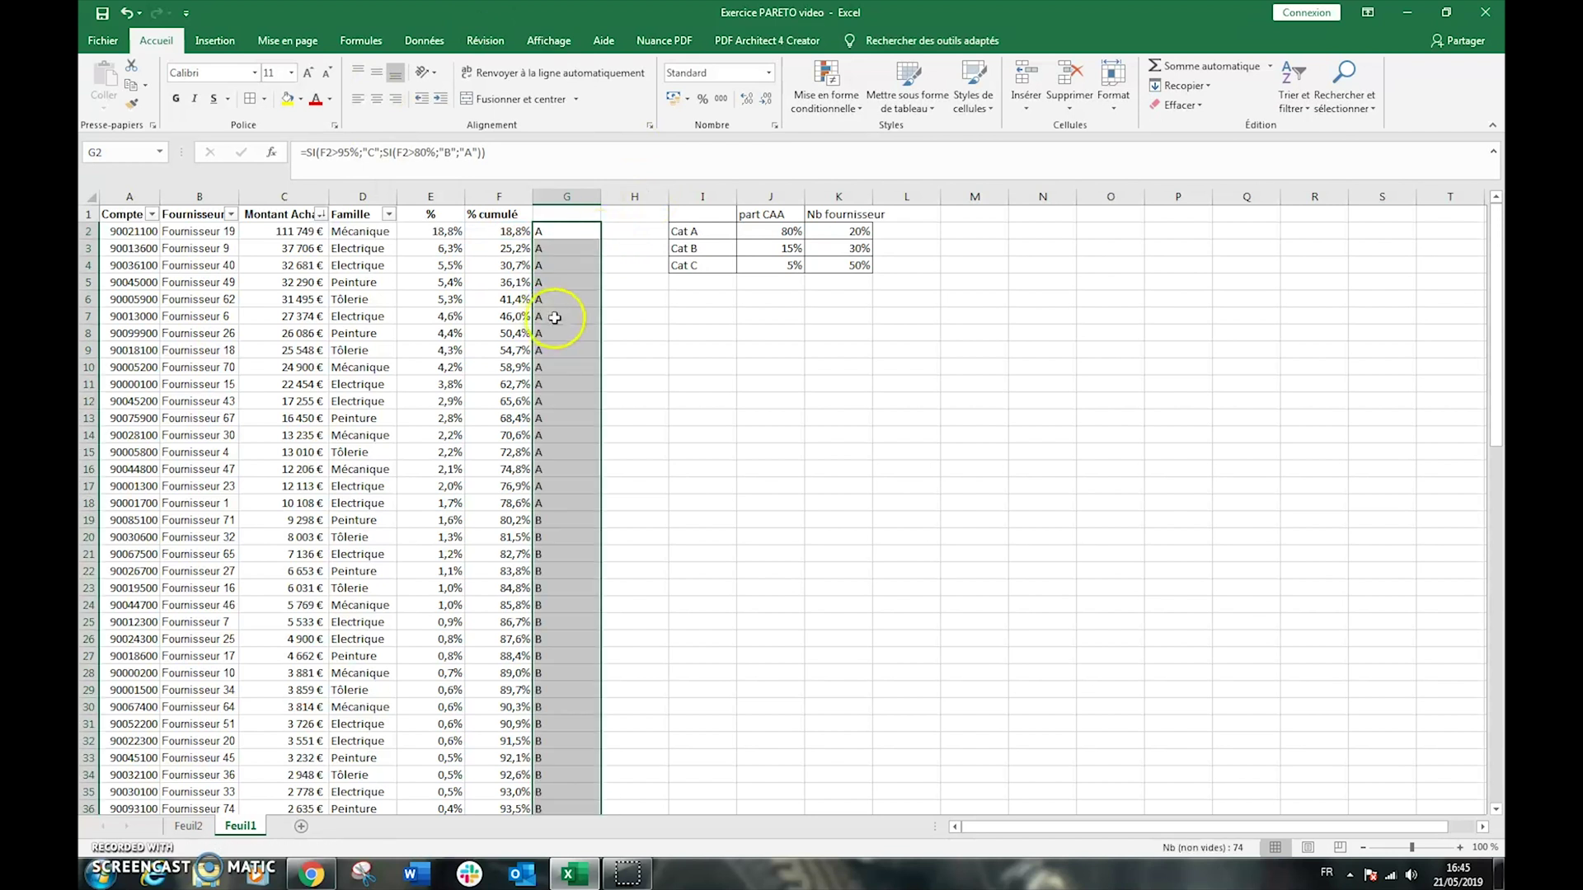
scroll(555, 317, "down", 17)
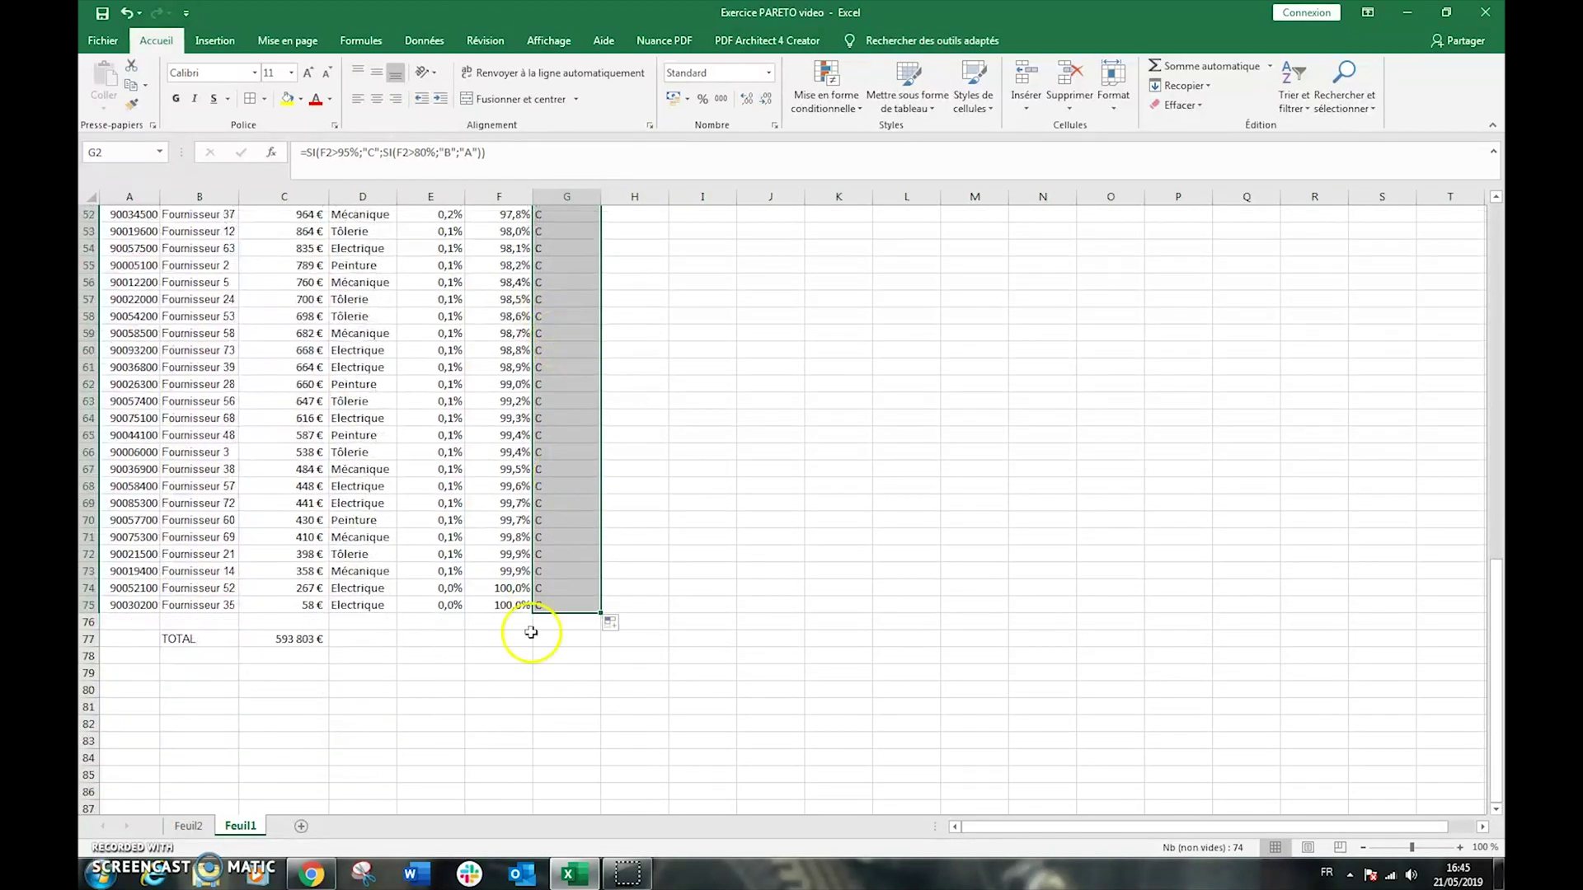
scroll(555, 512, "up", 17)
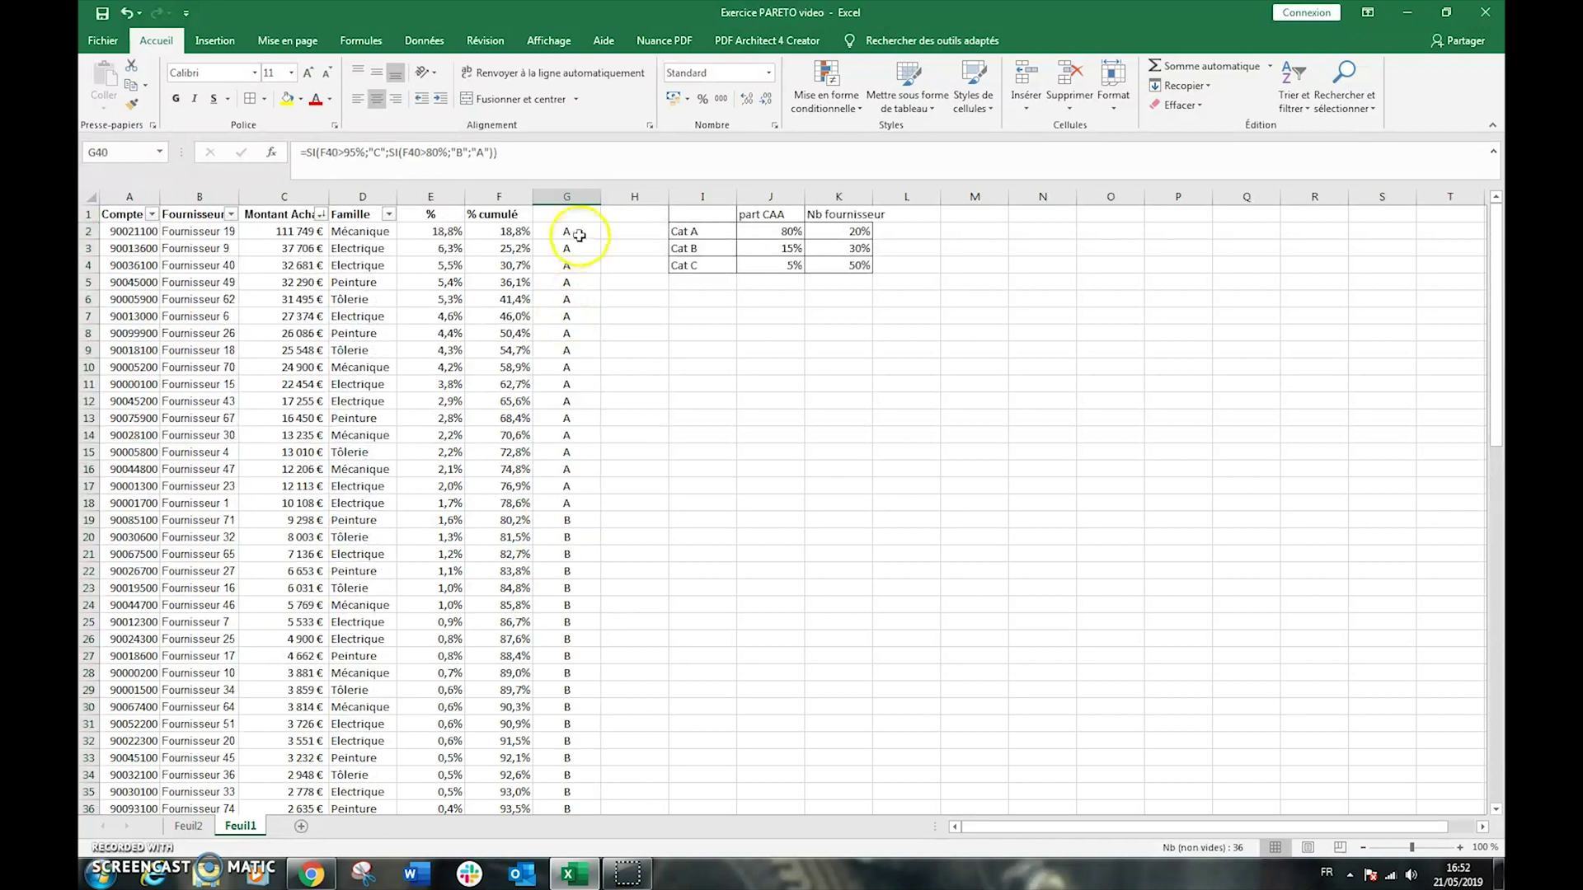
Count the suppliers in each category by selecting the A cells G2:G18, the B cells G19:G39 and the C cells G40:G75 separately
left_click_drag(575, 233, 574, 508)
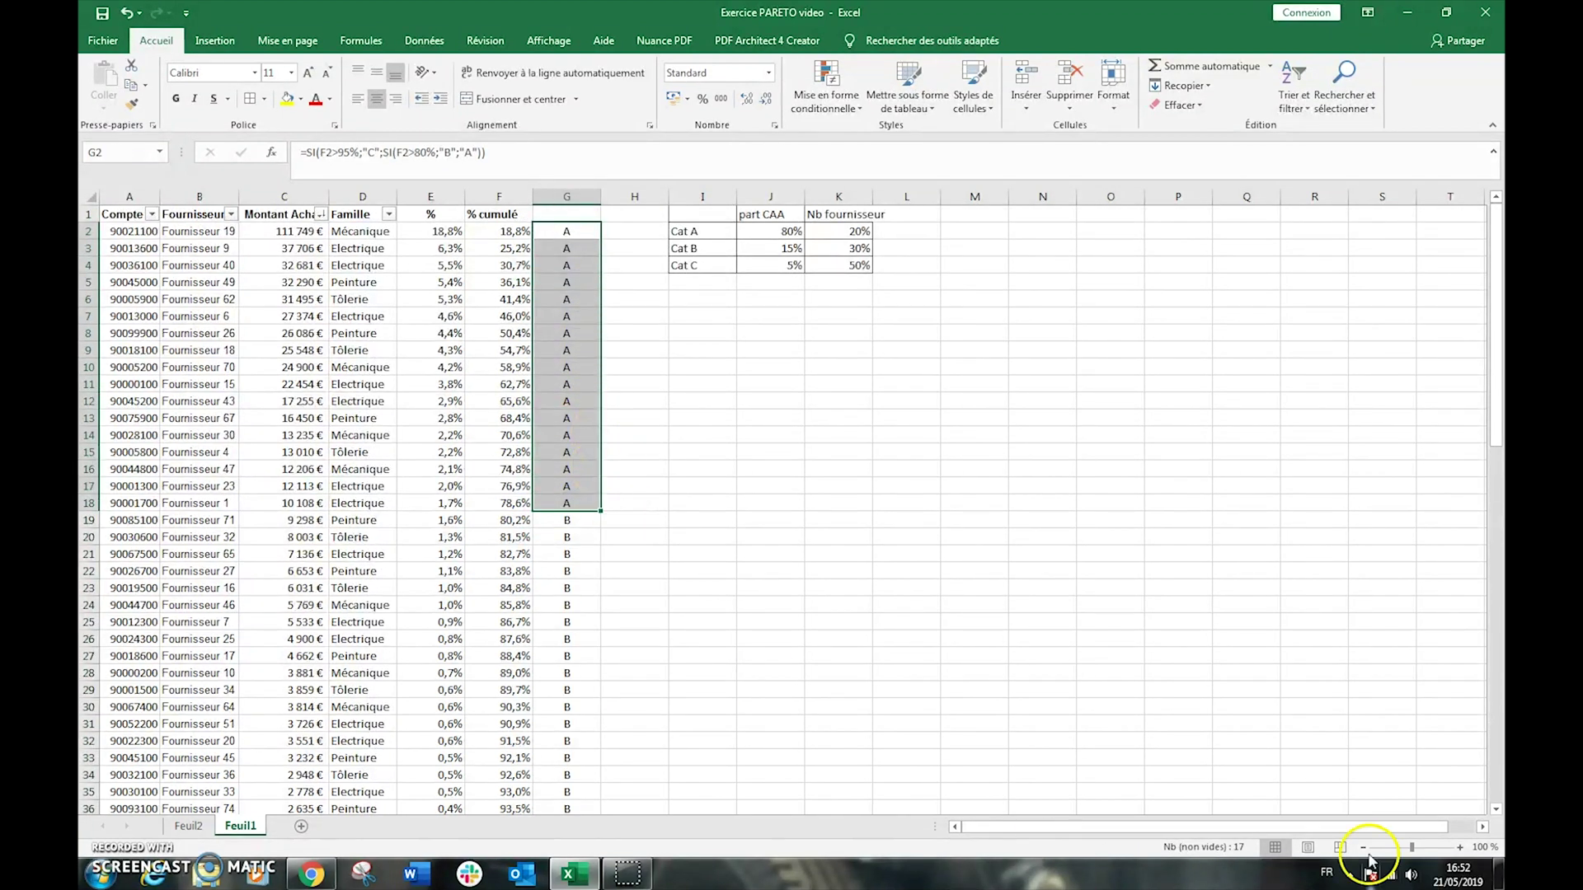
left_click(566, 521)
scroll(573, 530, "down", 1)
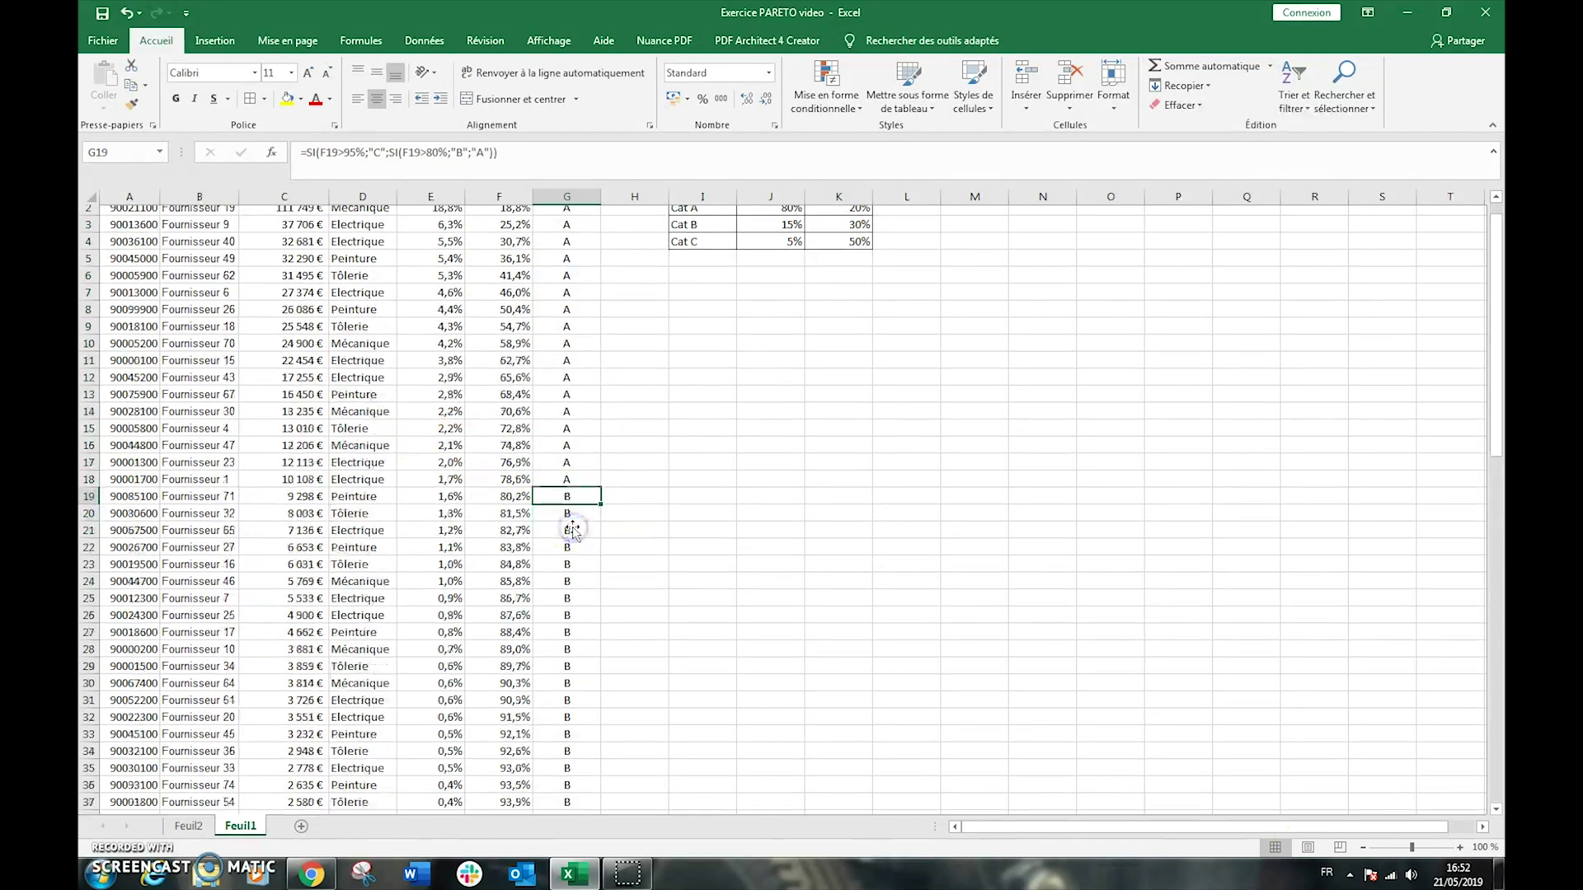
scroll(573, 527, "down", 6)
left_click(575, 550, "shift")
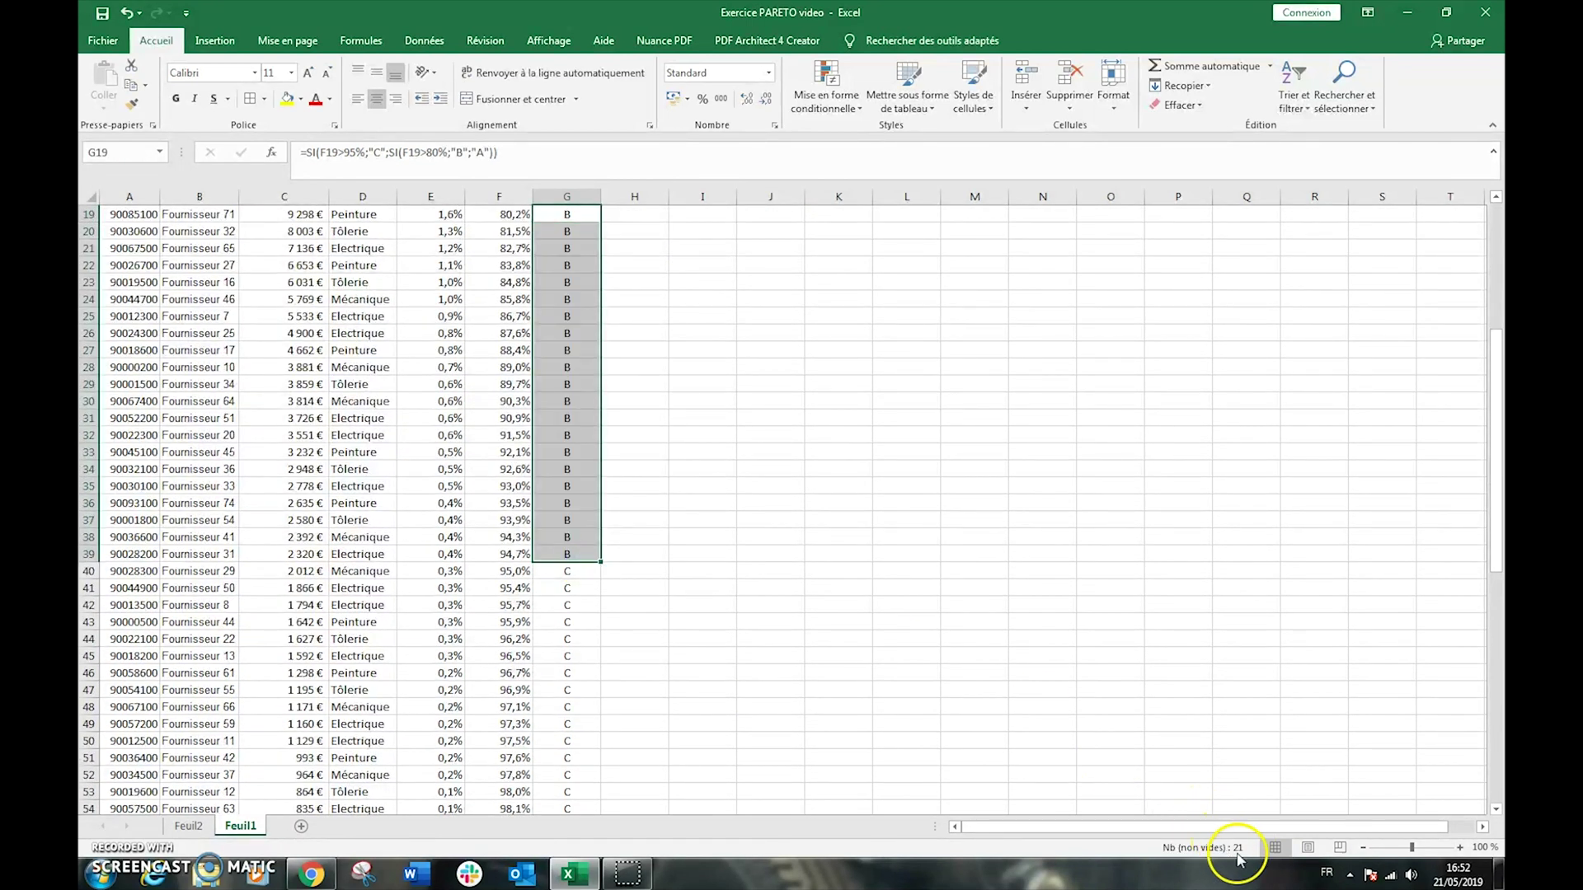
left_click(569, 570)
left_click_drag(569, 570, 583, 653)
scroll(566, 568, "down", 10)
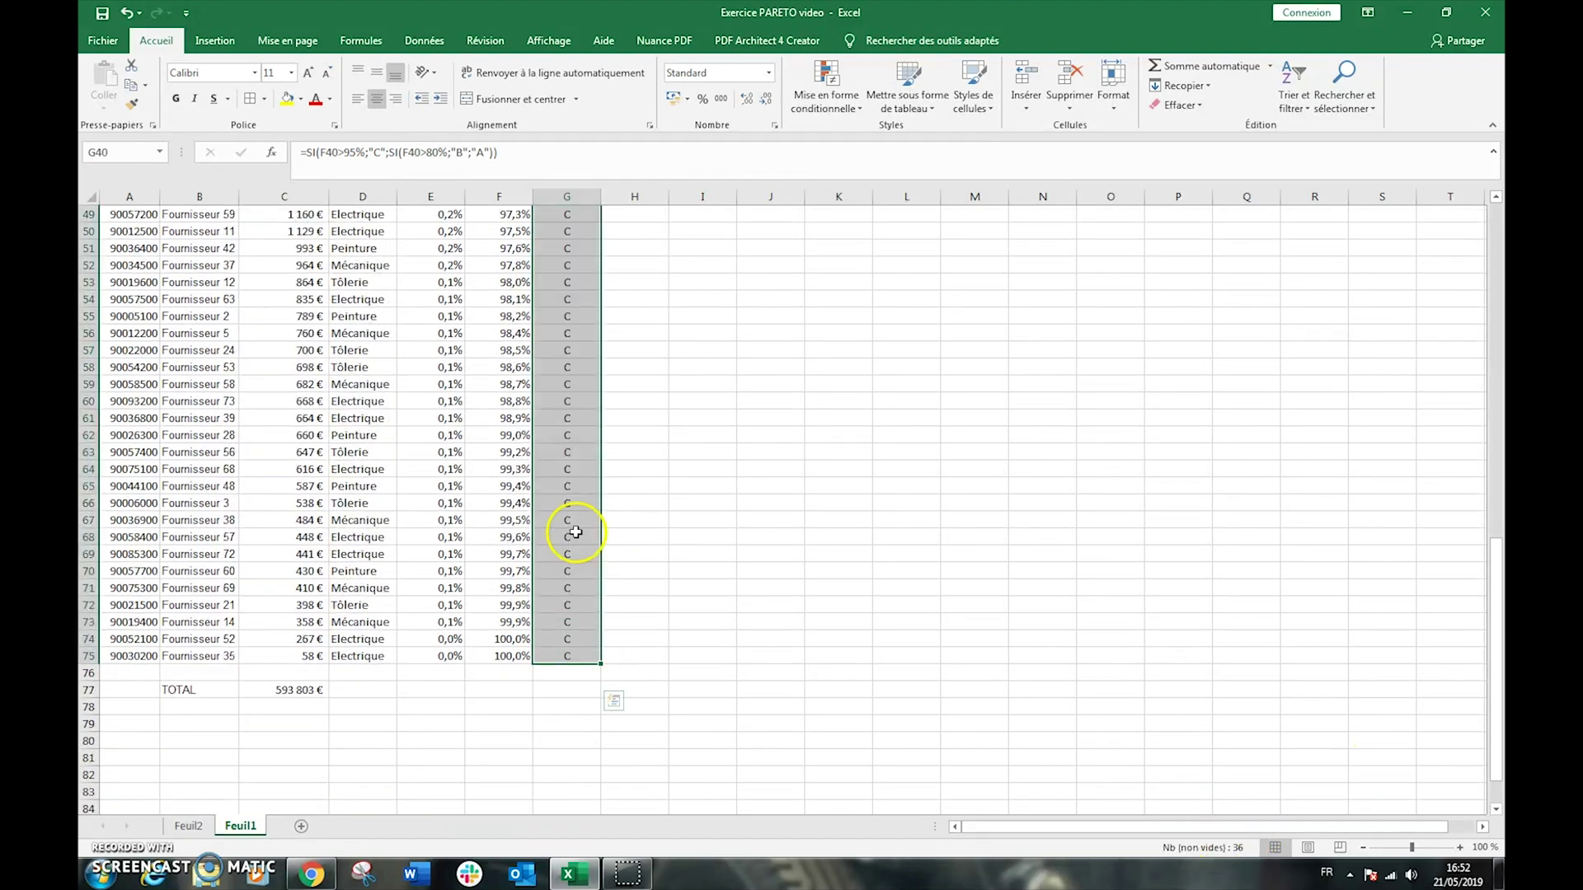
scroll(575, 531, "up", 16)
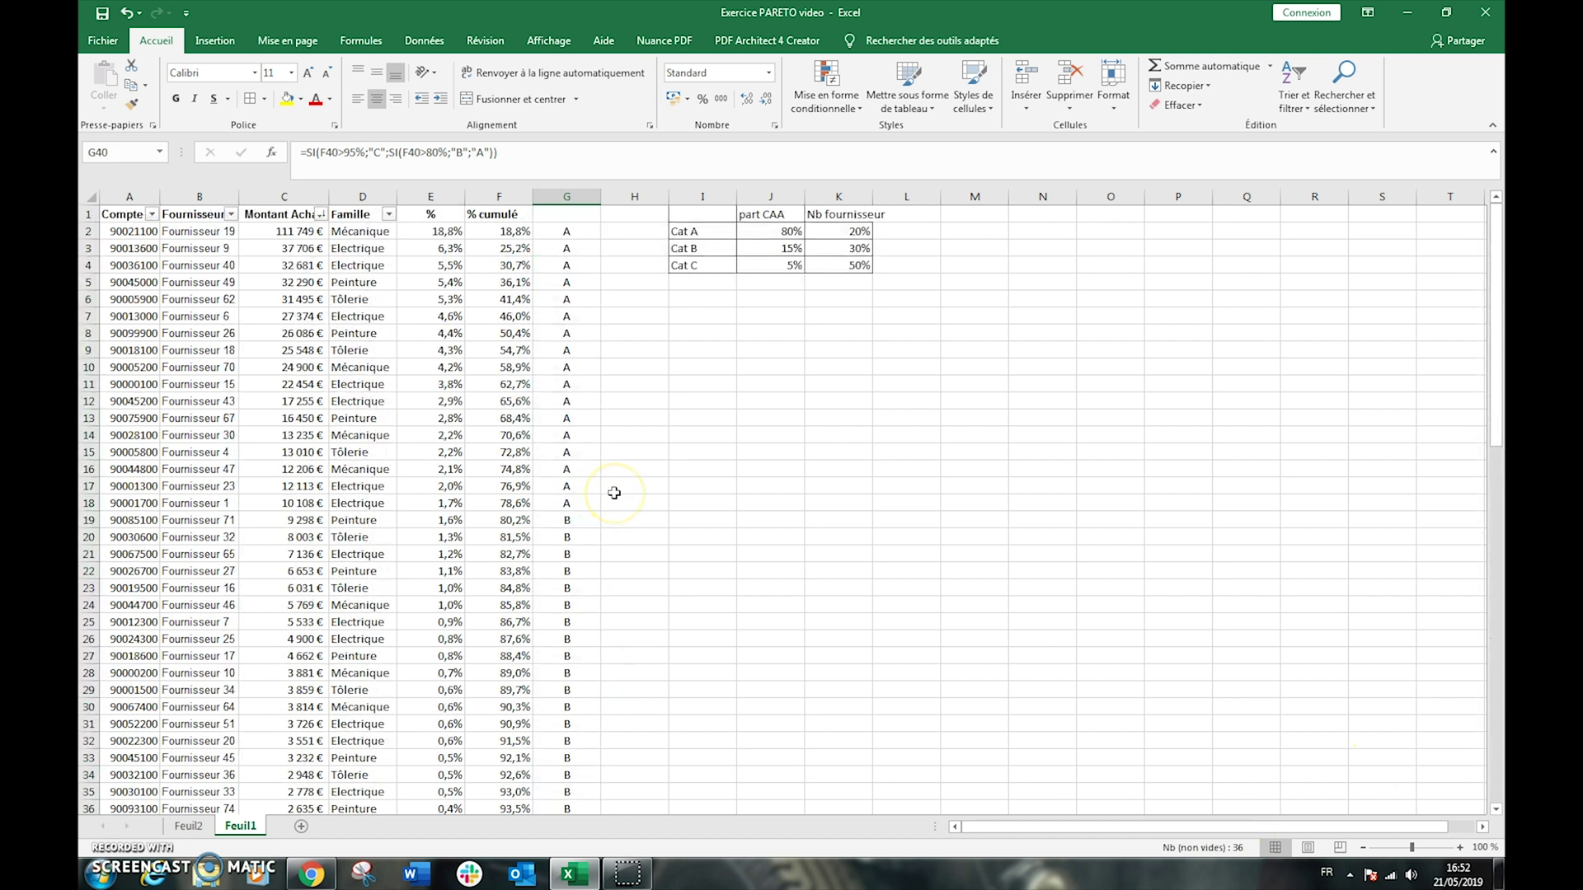